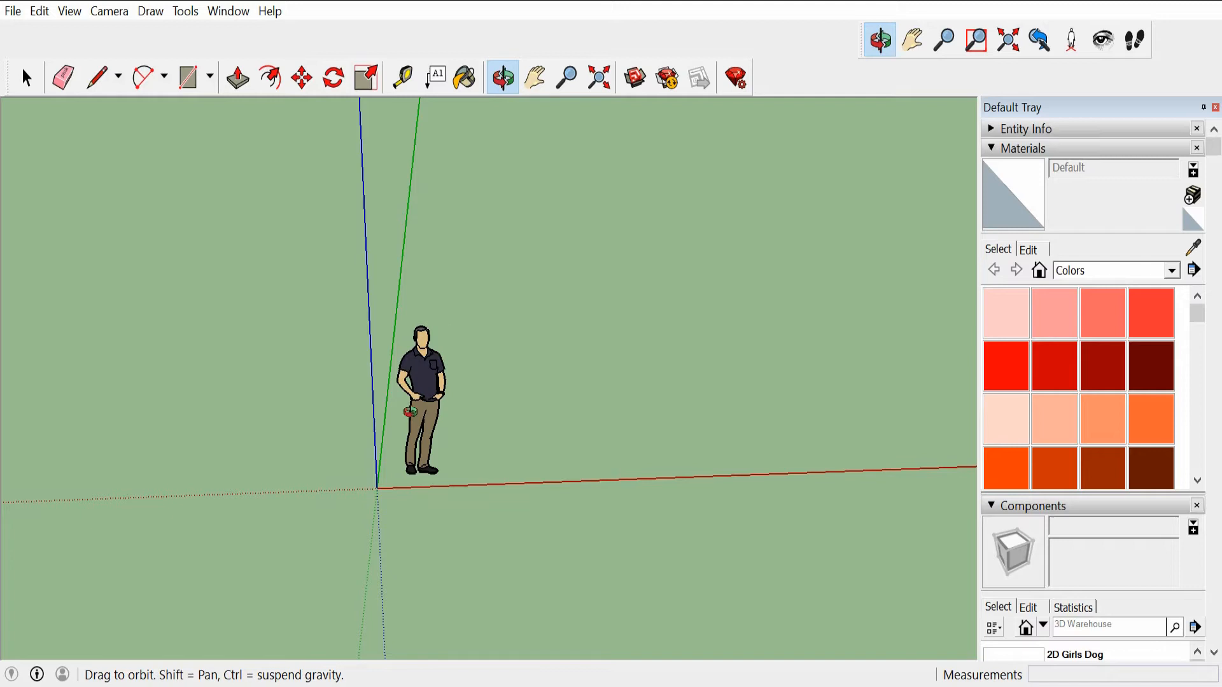
Examine the scale figure and the axes from several angles and distances by orbiting, zooming and panning.
drag(453, 355, 521, 411)
scroll(391, 471, up, 3)
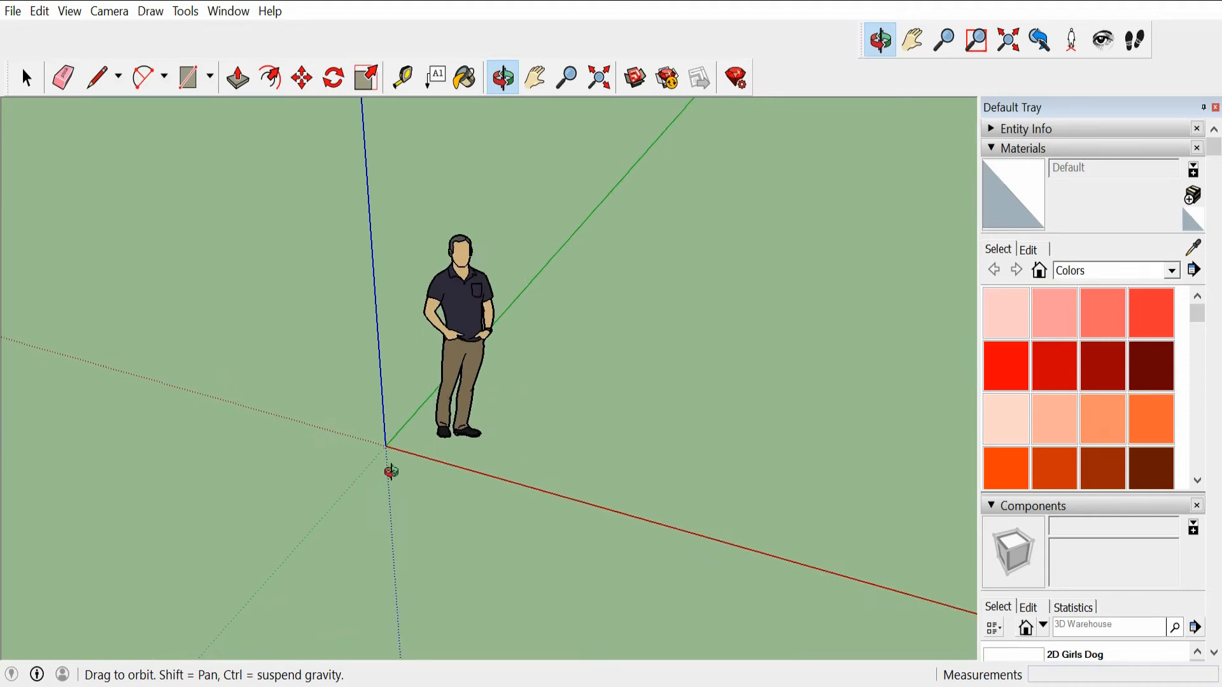
scroll(481, 438, up, 2)
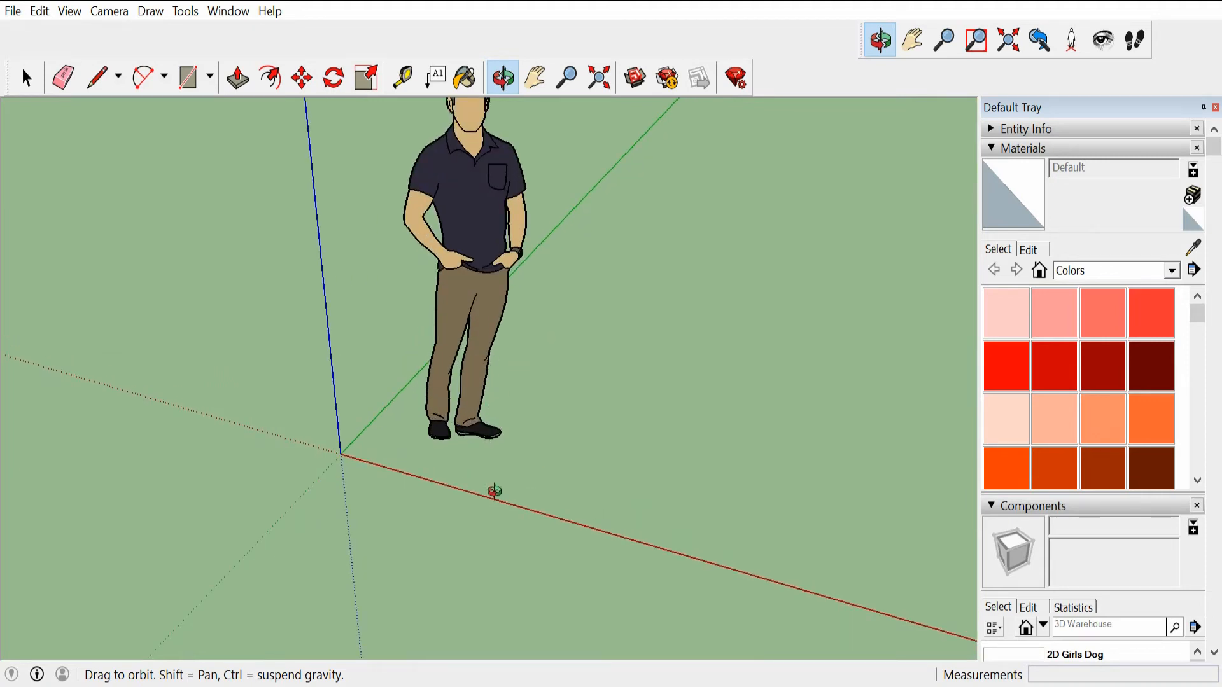
drag(416, 477, 405, 408)
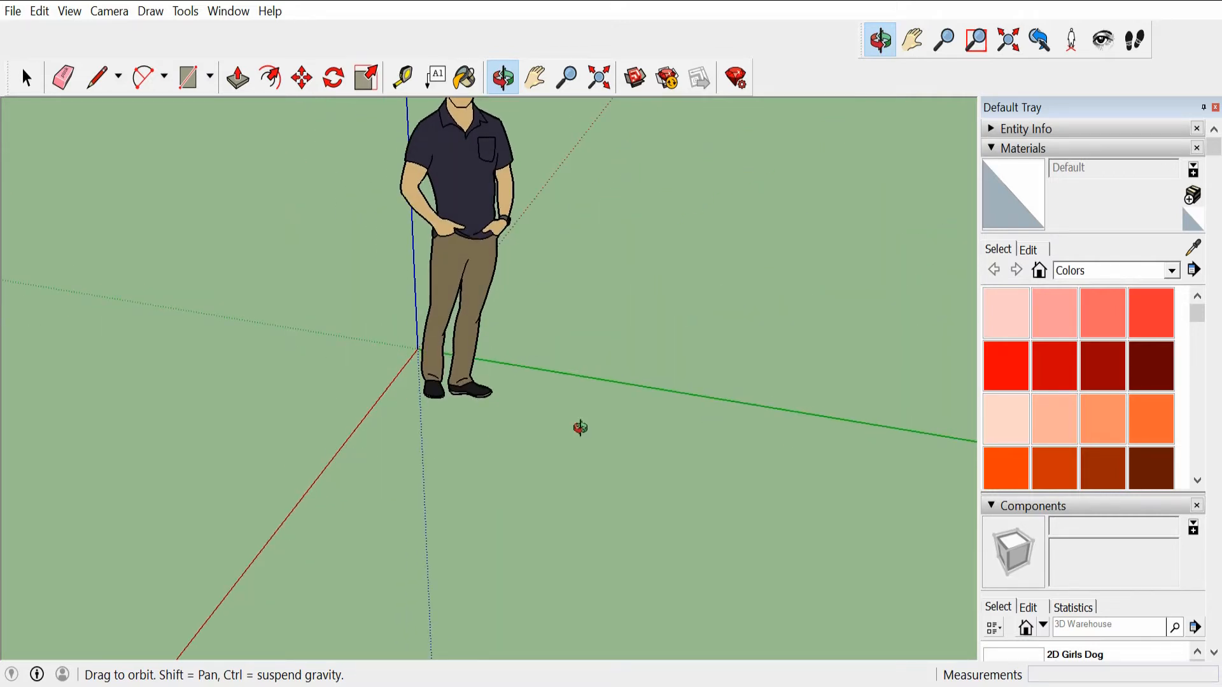
drag(594, 387, 362, 369)
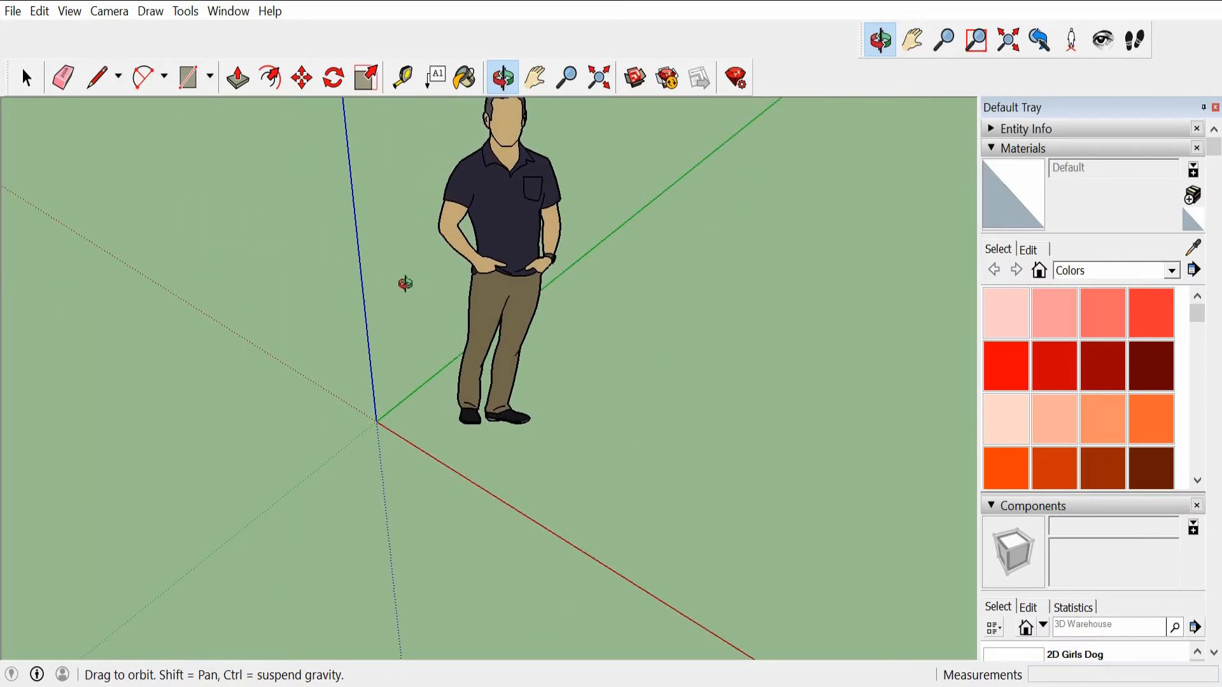
drag(603, 351, 457, 333)
drag(643, 436, 575, 367)
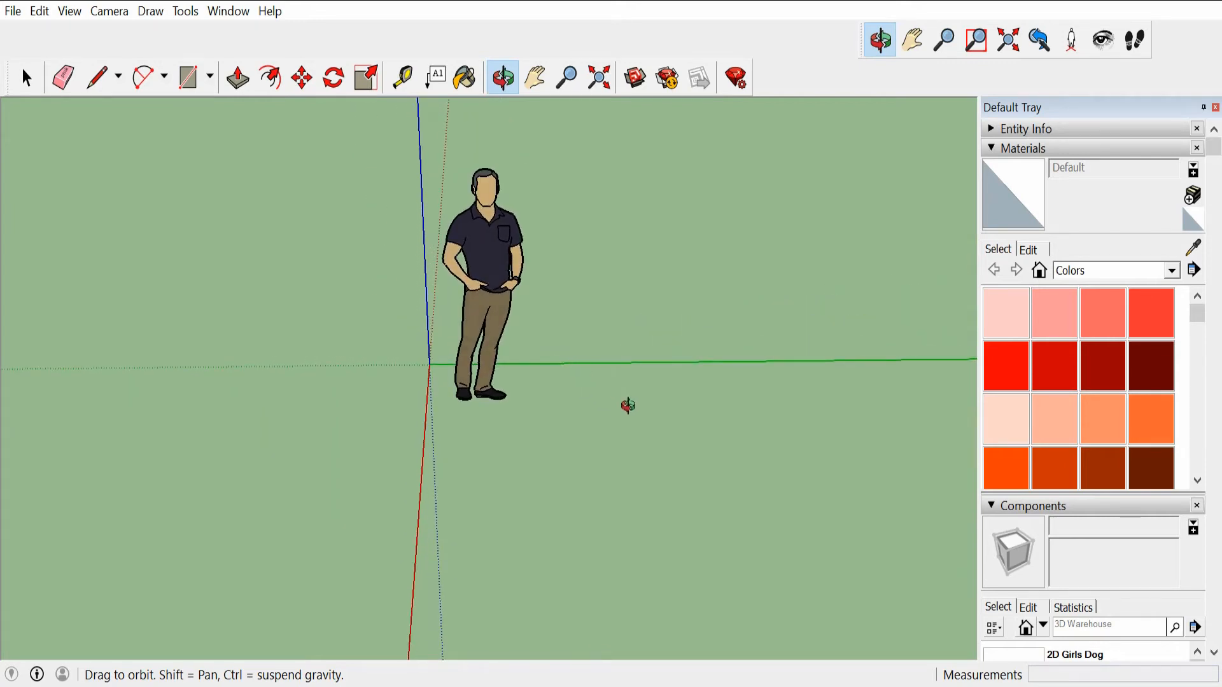
key(h)
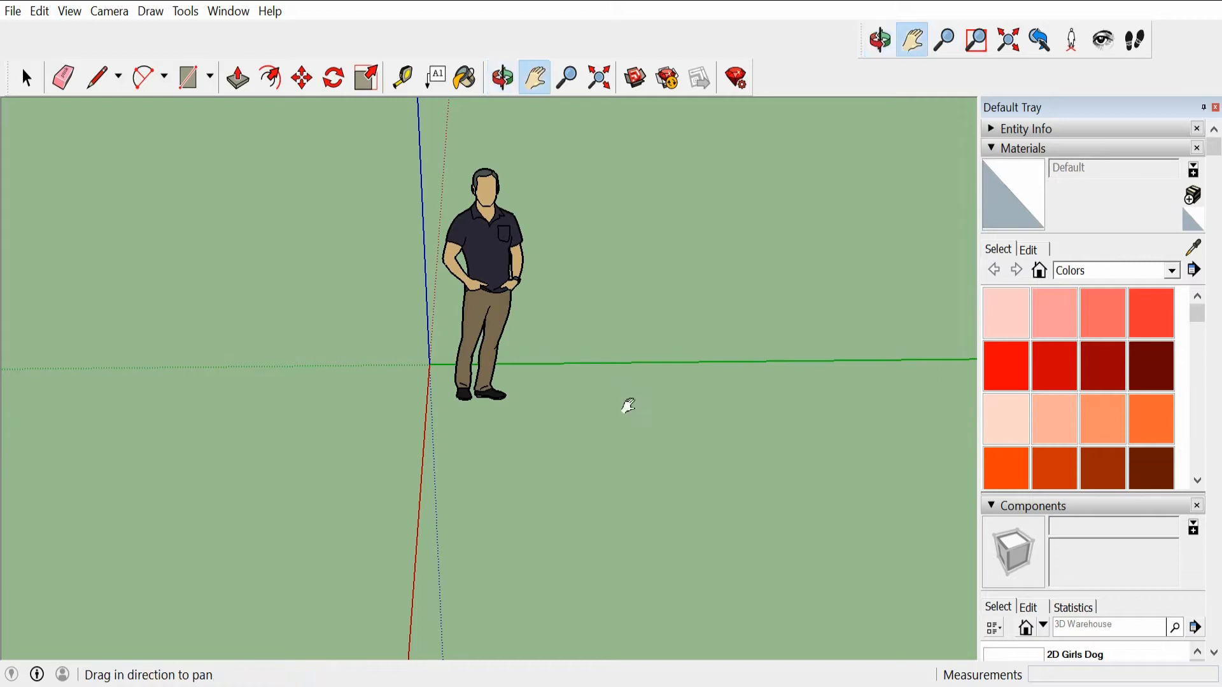
drag(688, 390, 820, 437)
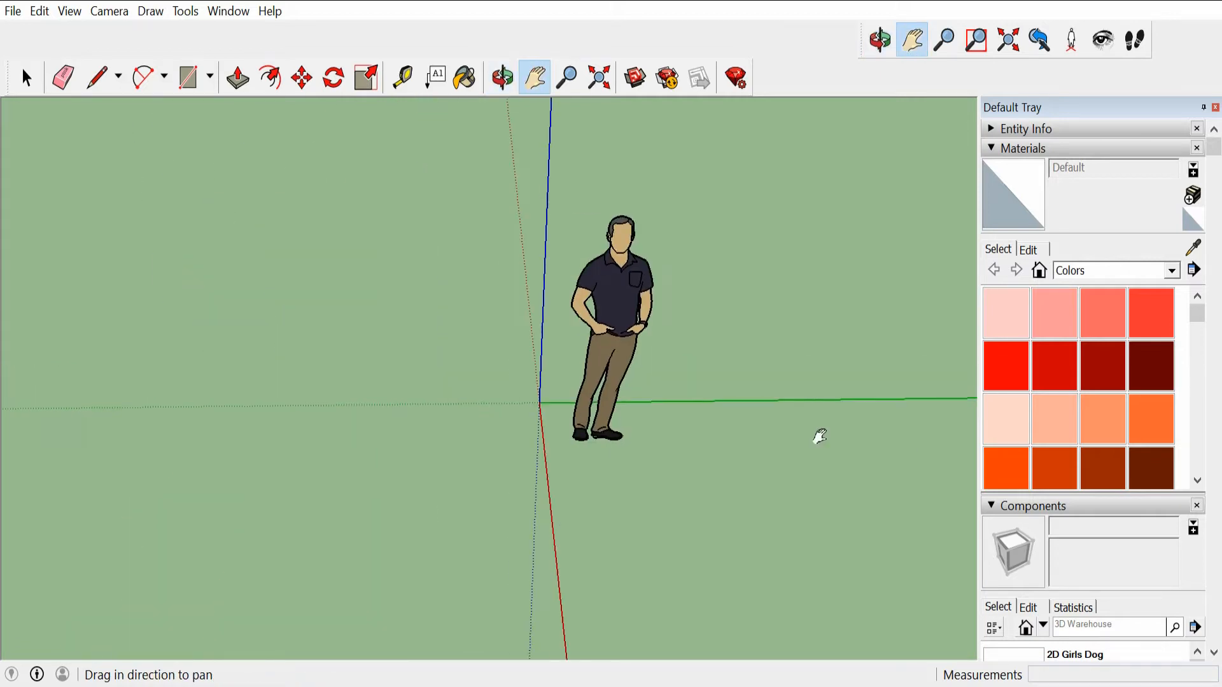
key(o)
drag(742, 430, 674, 469)
key(r)
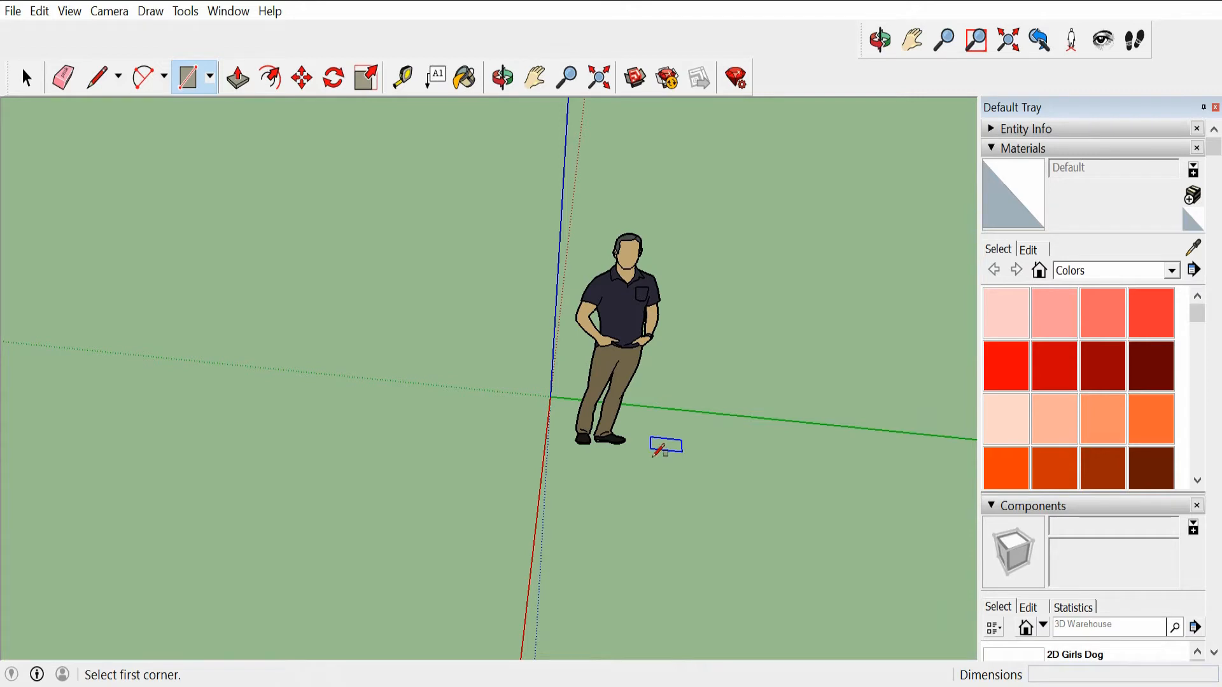
key(c)
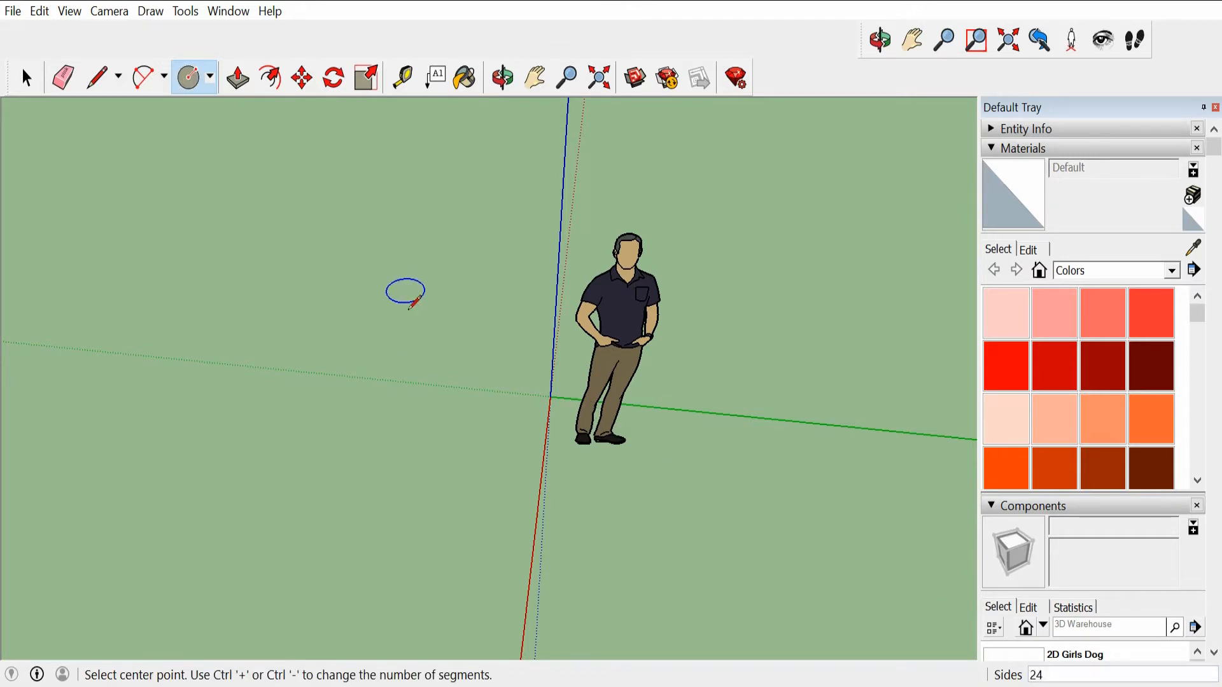
key(m)
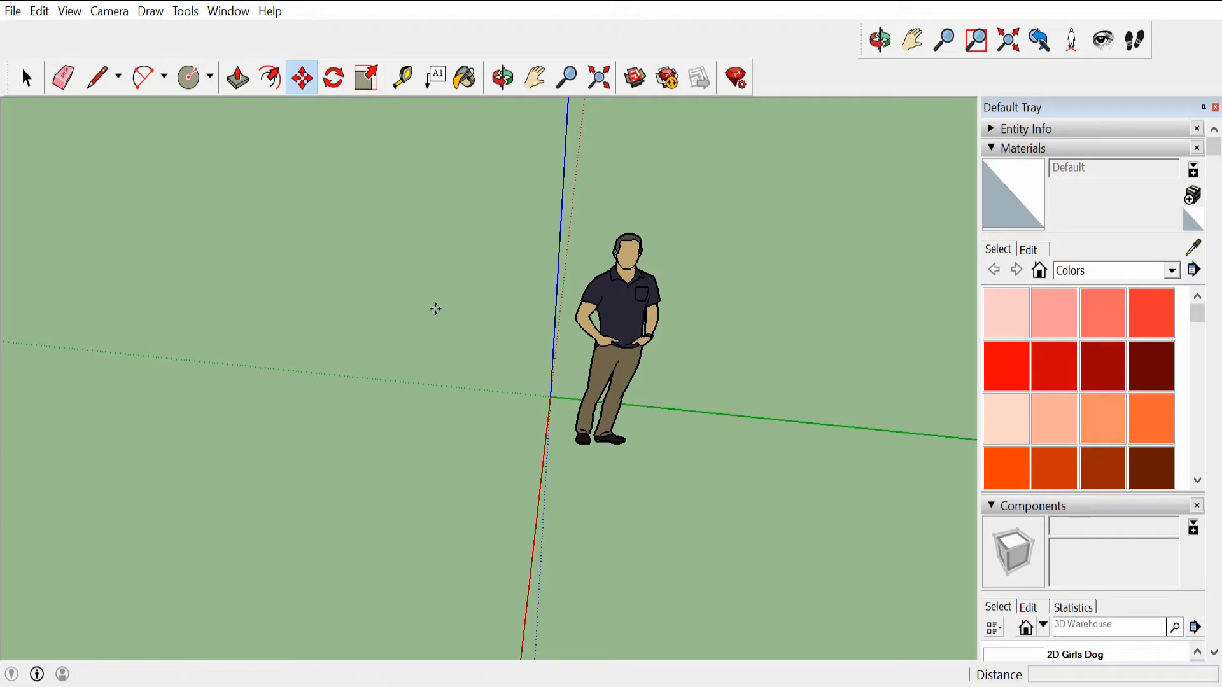
key(p)
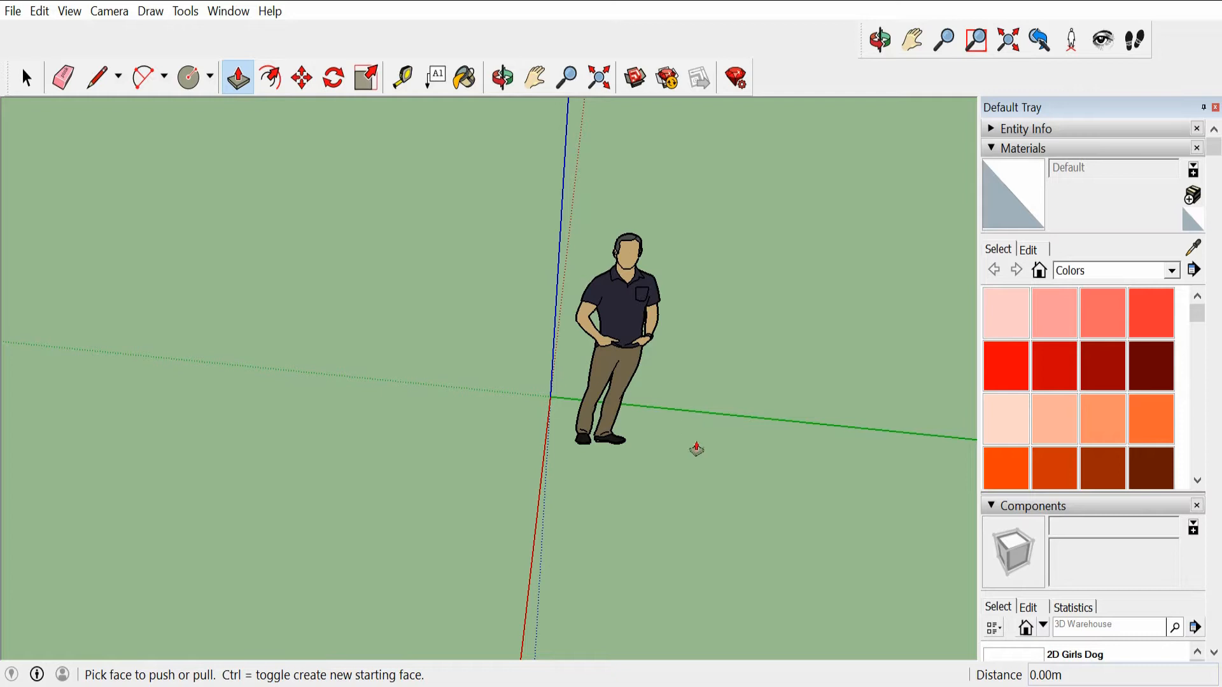
Erase the scale figure standing at the origin.
scroll(696, 449, down, 2)
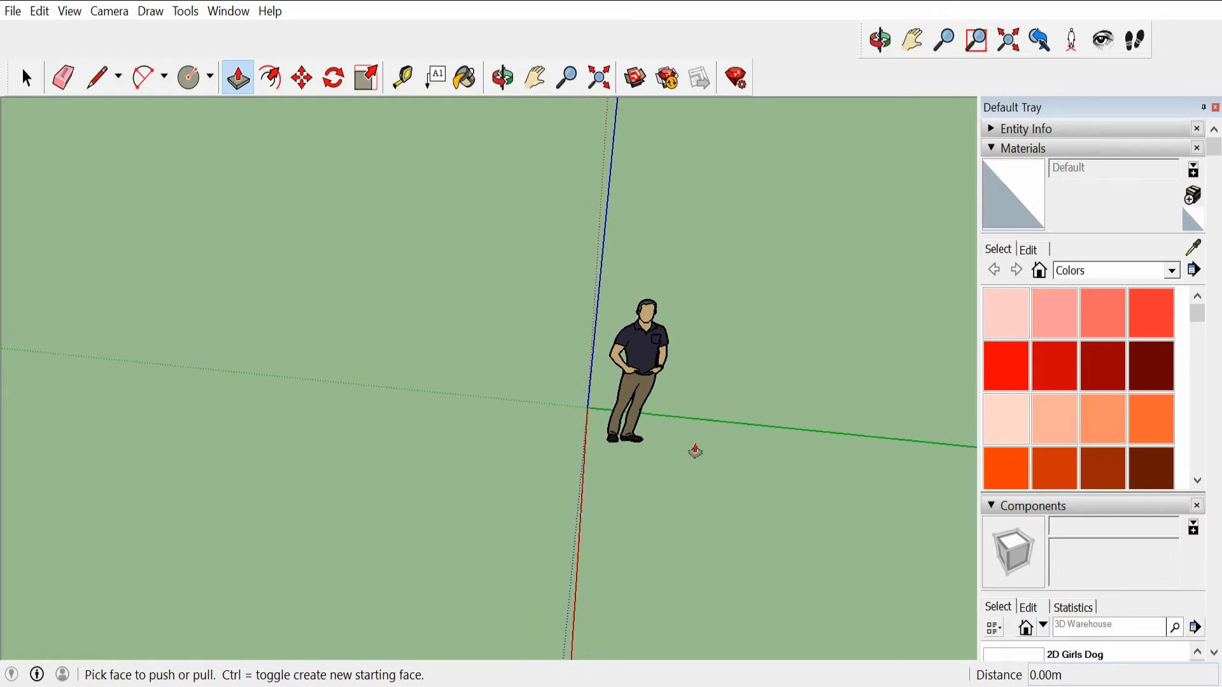
shift+middle_drag(701, 494, 908, 428)
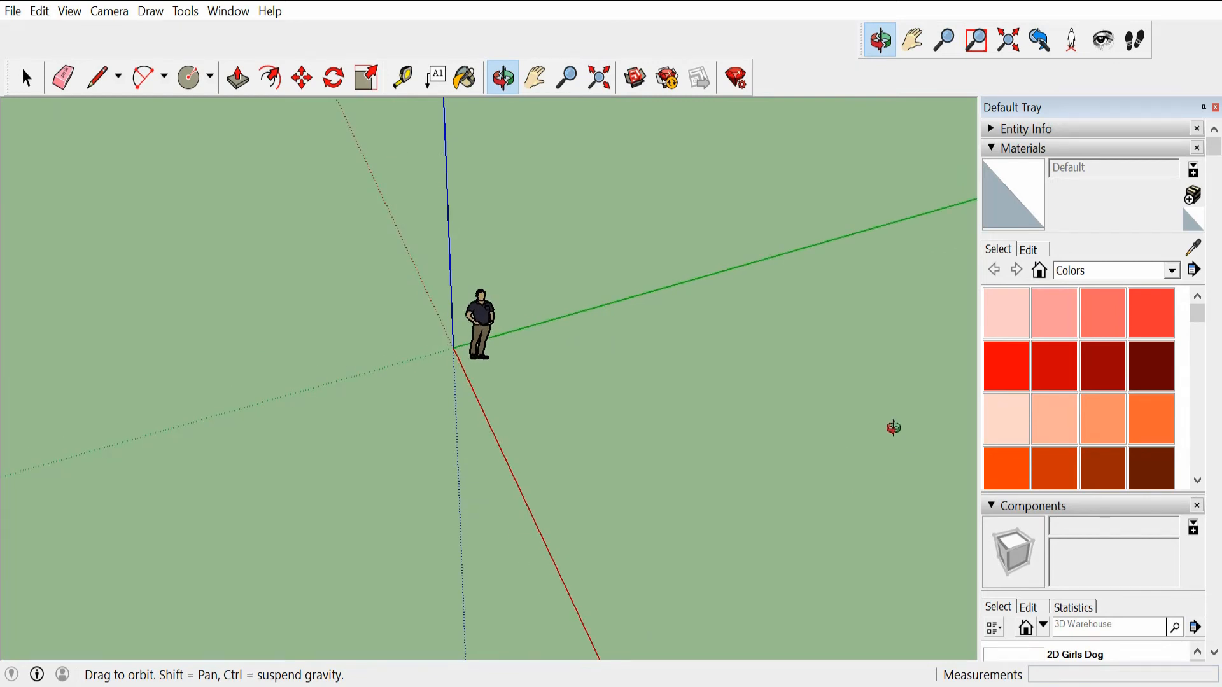
scroll(560, 426, up, 5)
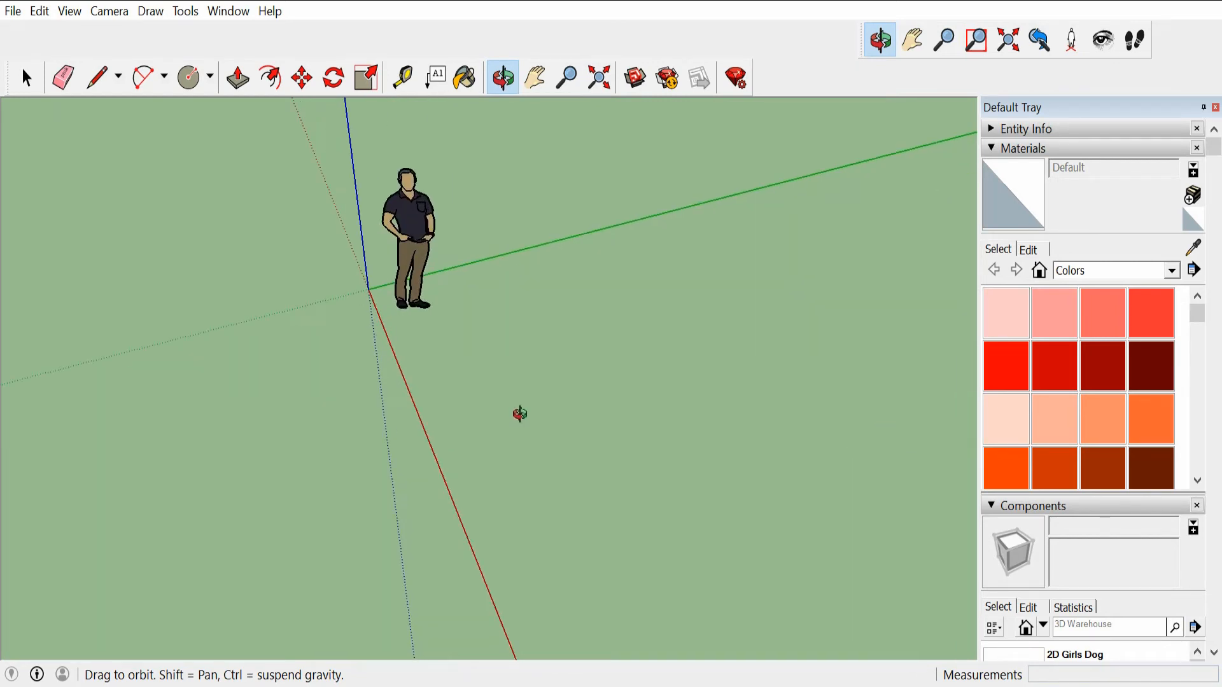
scroll(505, 344, down, 4)
middle_drag(505, 344, 491, 409)
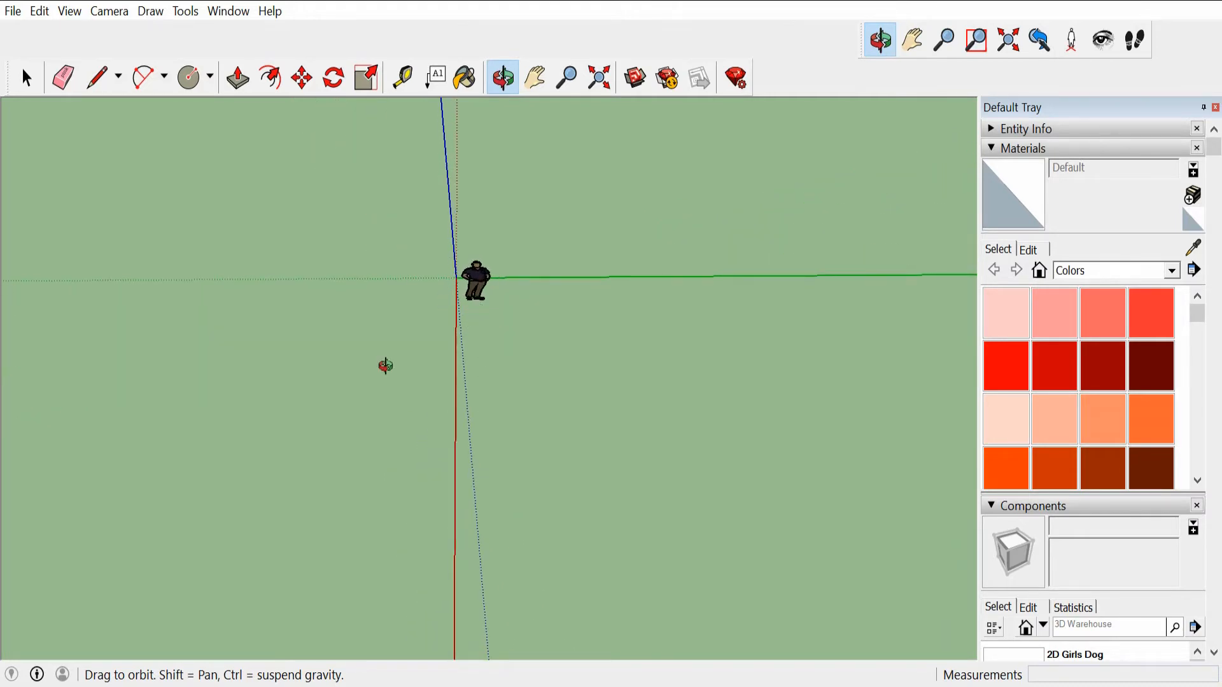
drag(418, 327, 521, 300)
key(e)
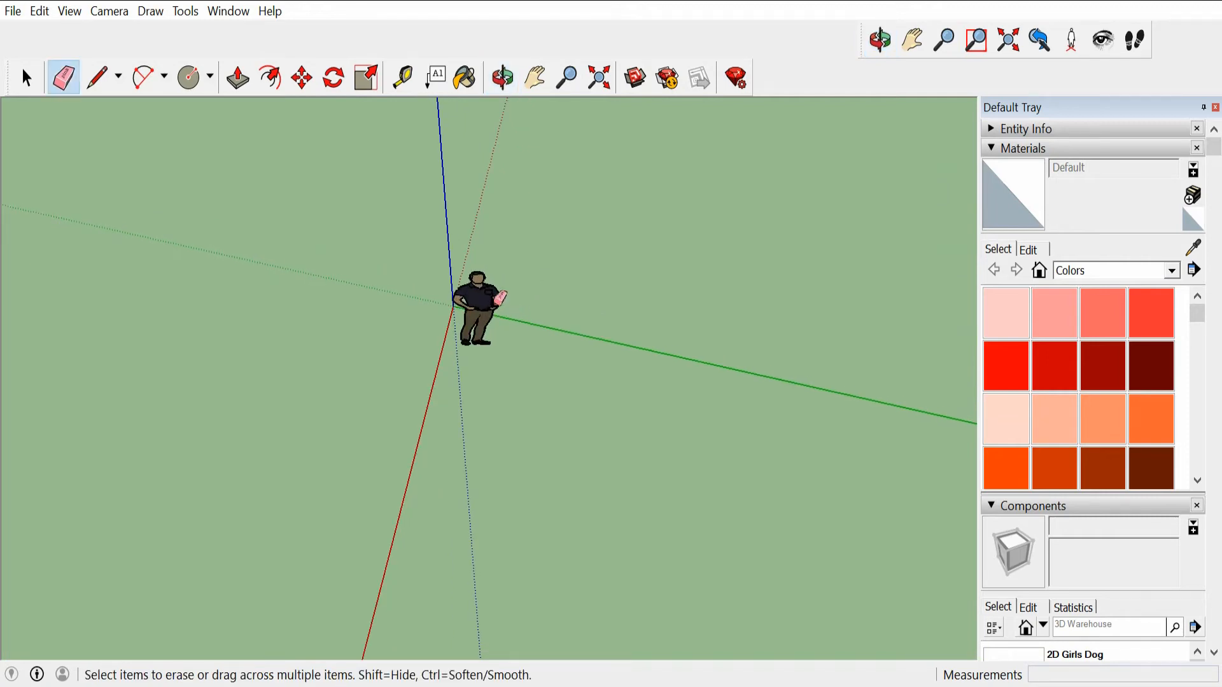
click(496, 287)
Try to draw a rectangle from the origin on the ground with dimensions entered as 20mx20m, and undo it.
scroll(526, 437, down, 3)
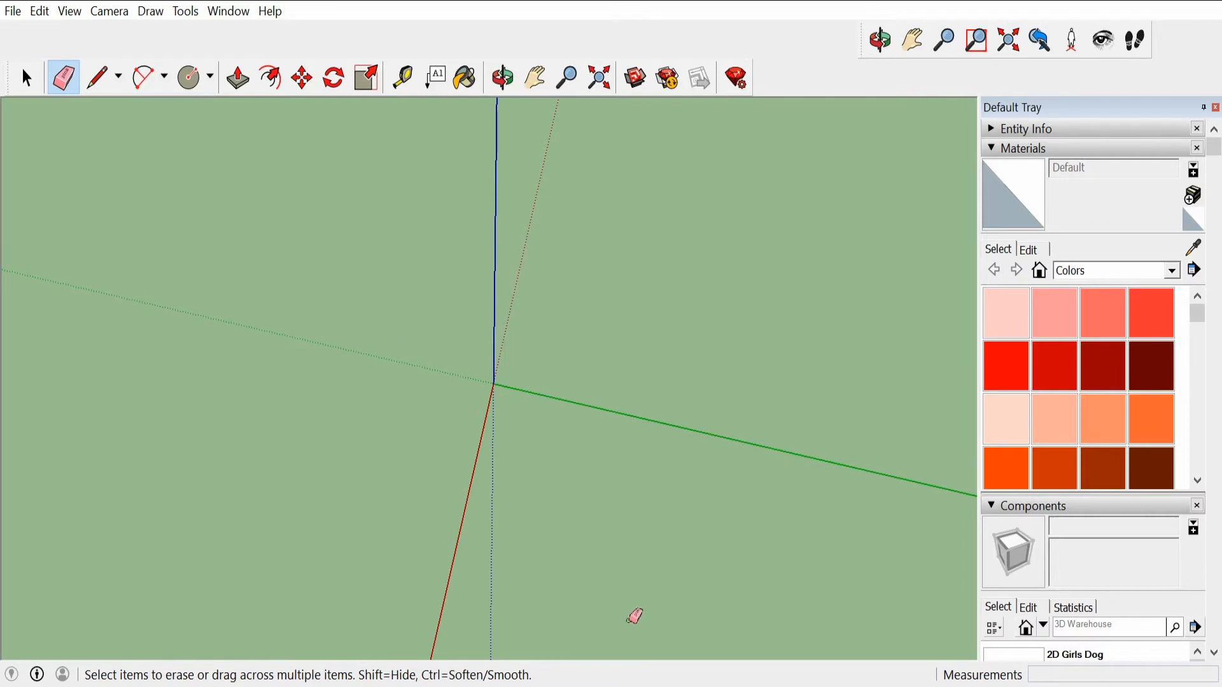
scroll(566, 471, down, 1)
key(o)
drag(537, 477, 401, 609)
key(h)
drag(661, 608, 534, 561)
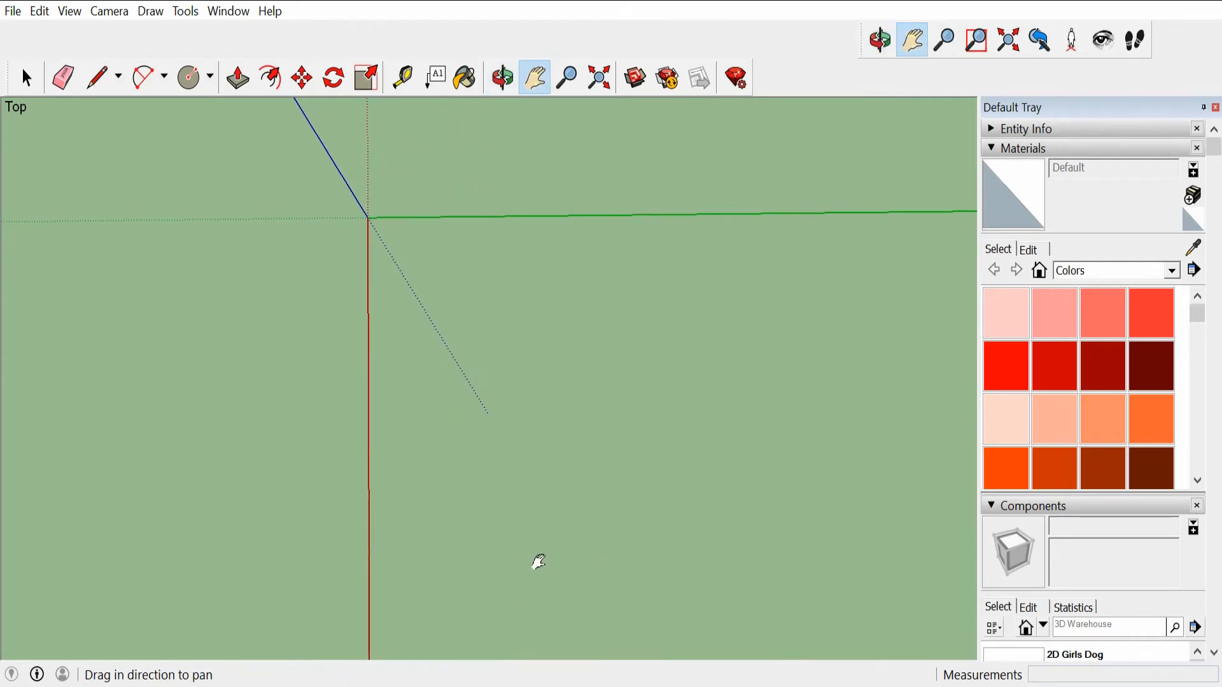
key(r)
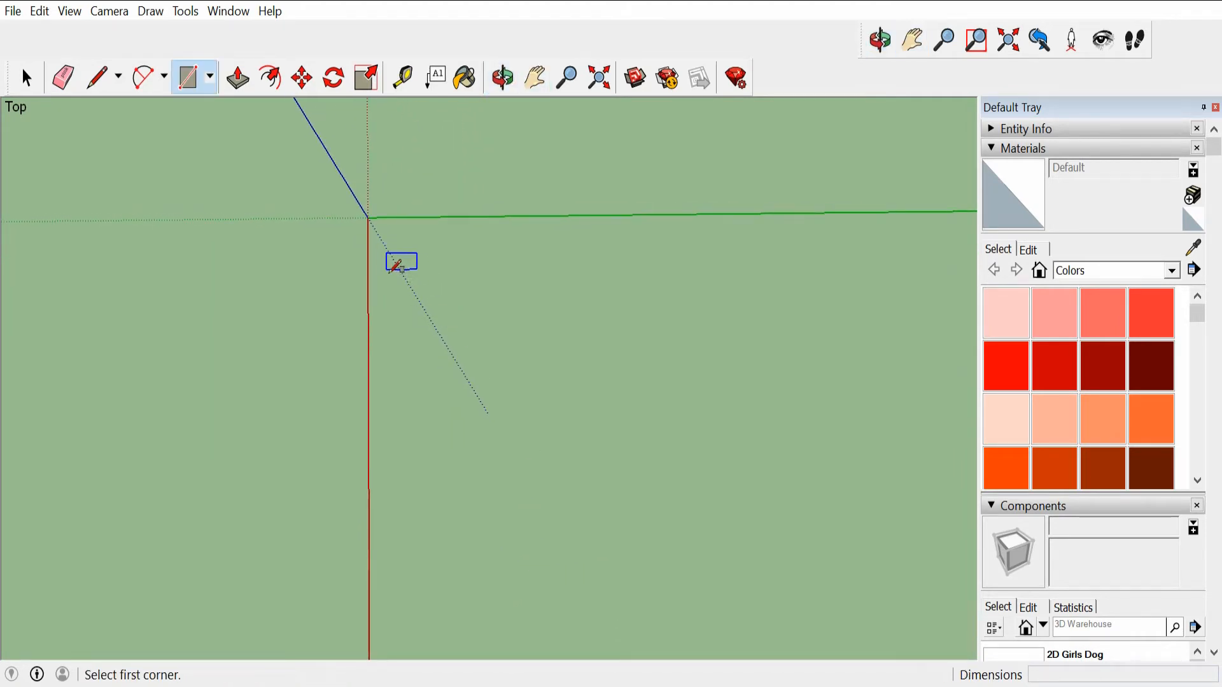
click(376, 240)
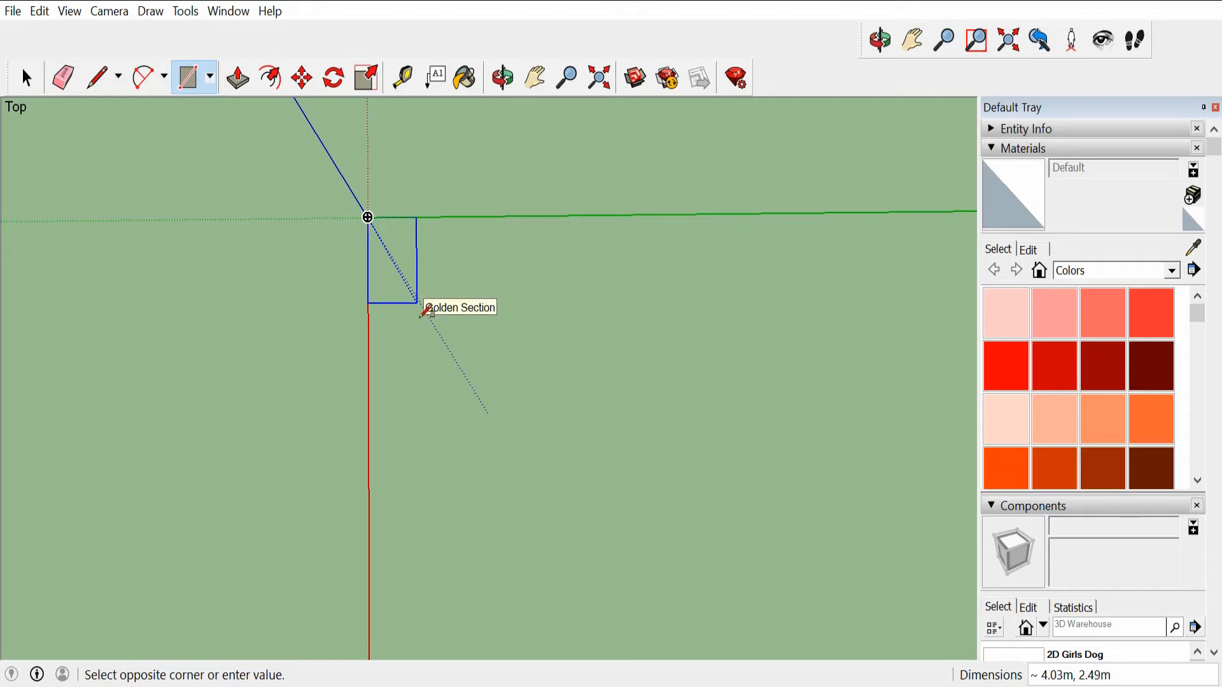
text(20mx20m)
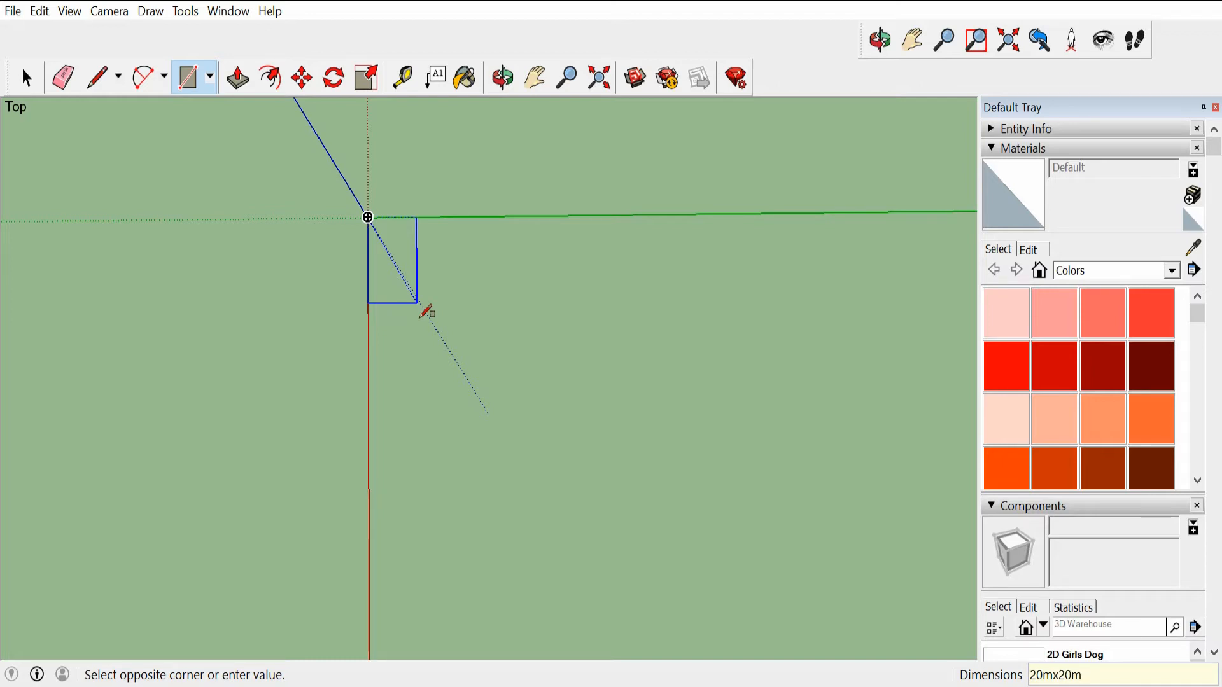
key(Return)
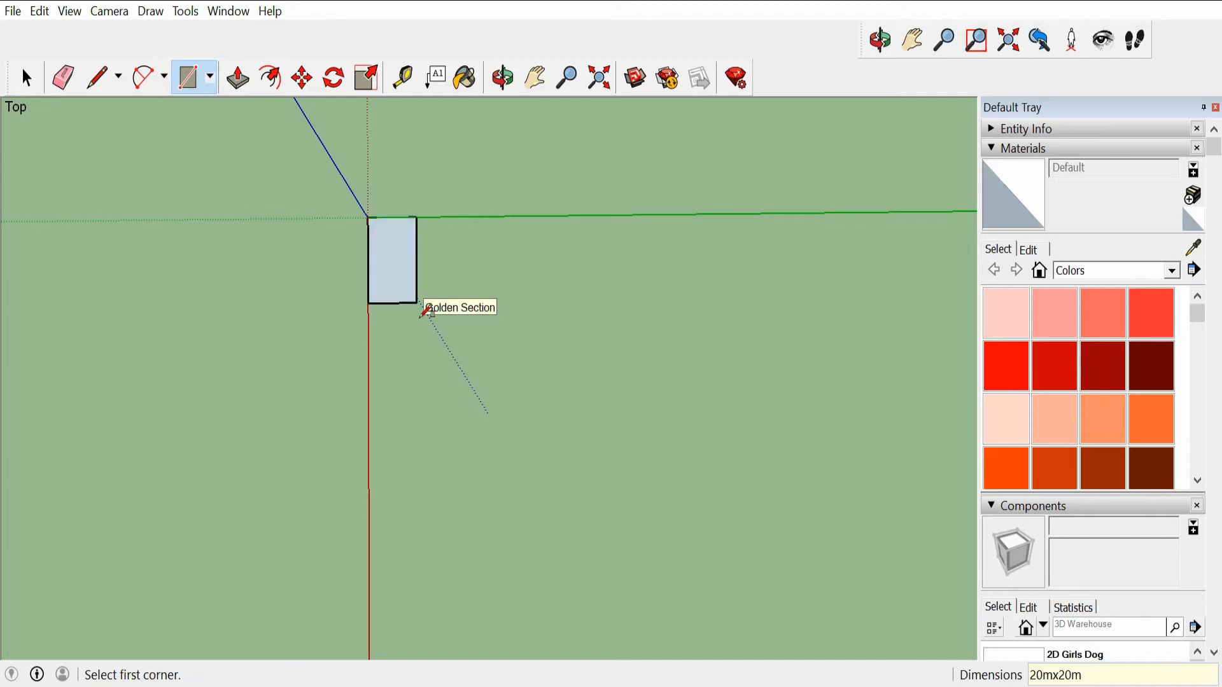
click(62, 77)
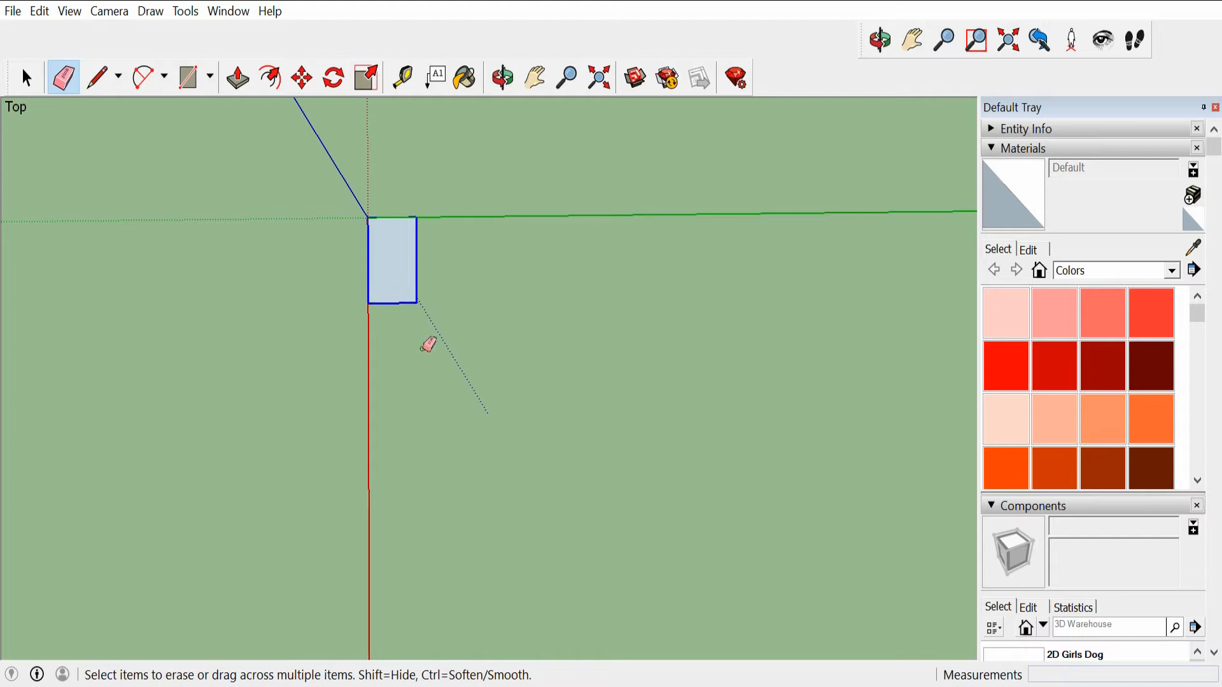
key(ctrl+z)
Draw a square about 20.04 m by 20.04 m on the ground, starting at the origin between the red and green axes.
key(r)
click(368, 217)
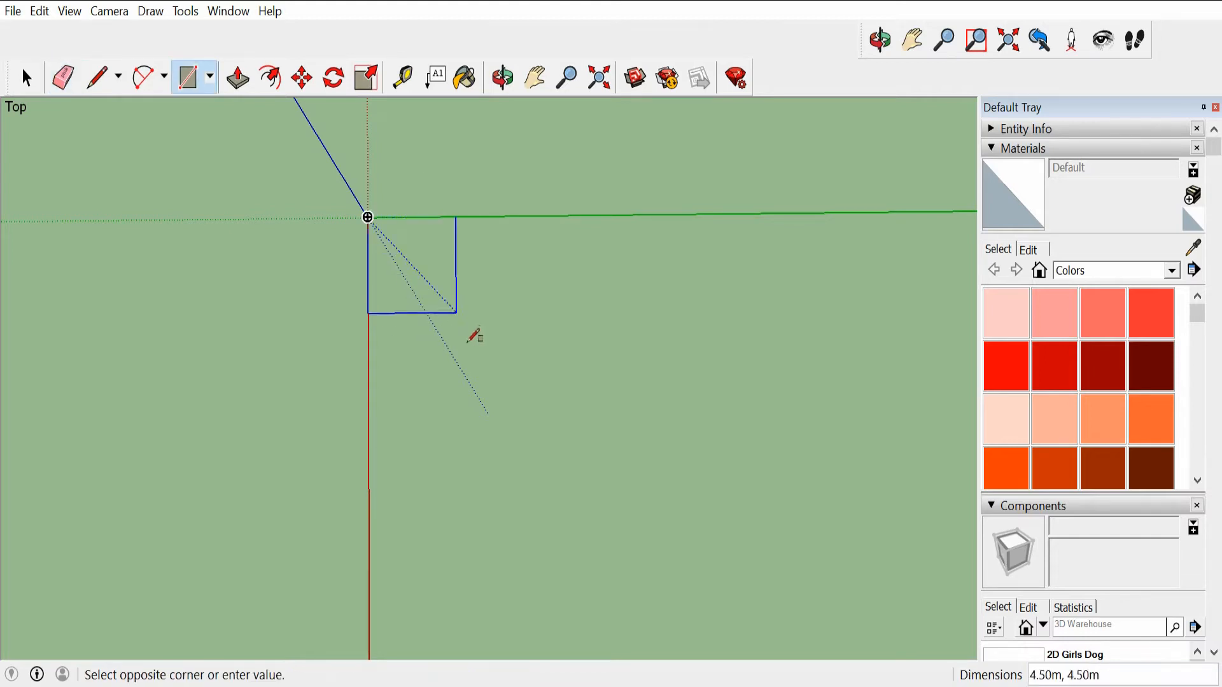
scroll(614, 450, down, 2)
scroll(649, 547, down, 1)
scroll(661, 553, down, 1)
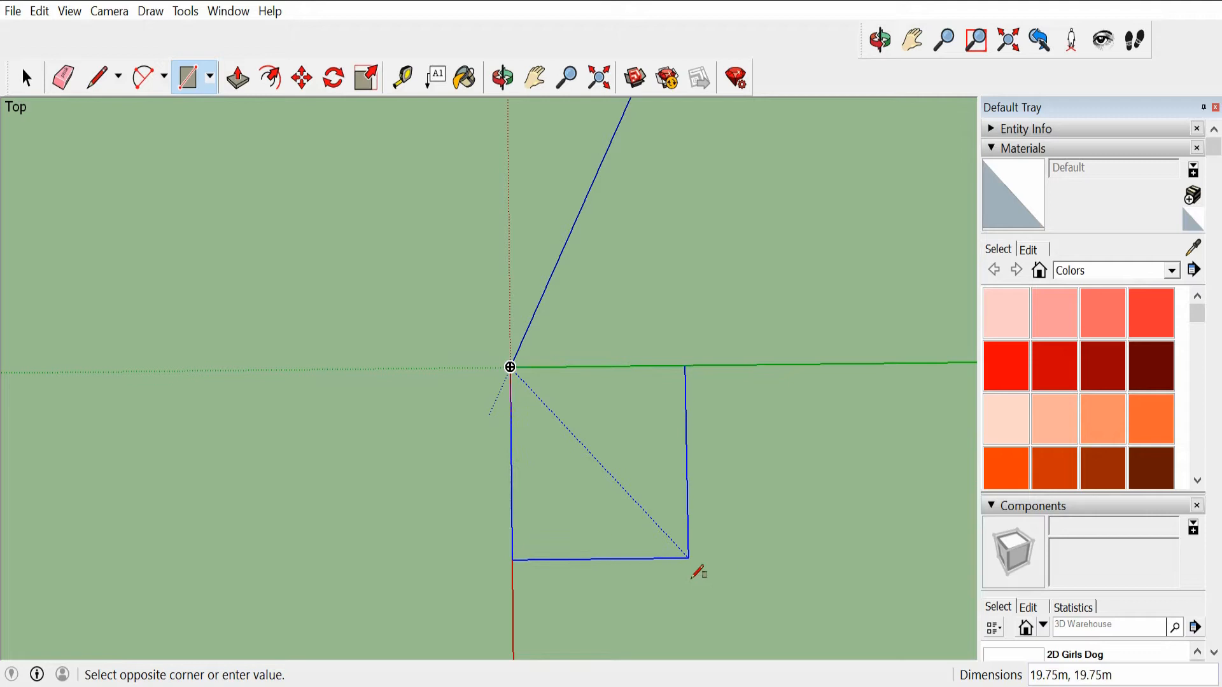
click(694, 575)
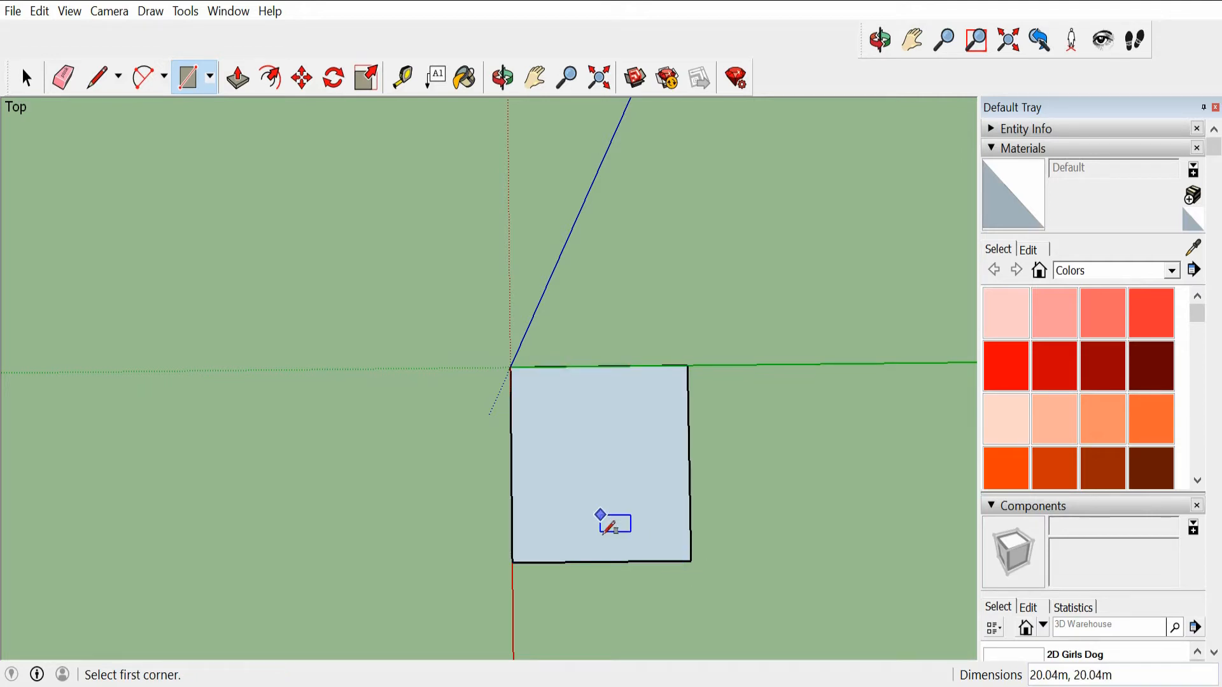
Push/Pull the square face upward into a tall, roughly cube-shaped block.
scroll(602, 525, up, 3)
middle_drag(622, 382, 446, 498)
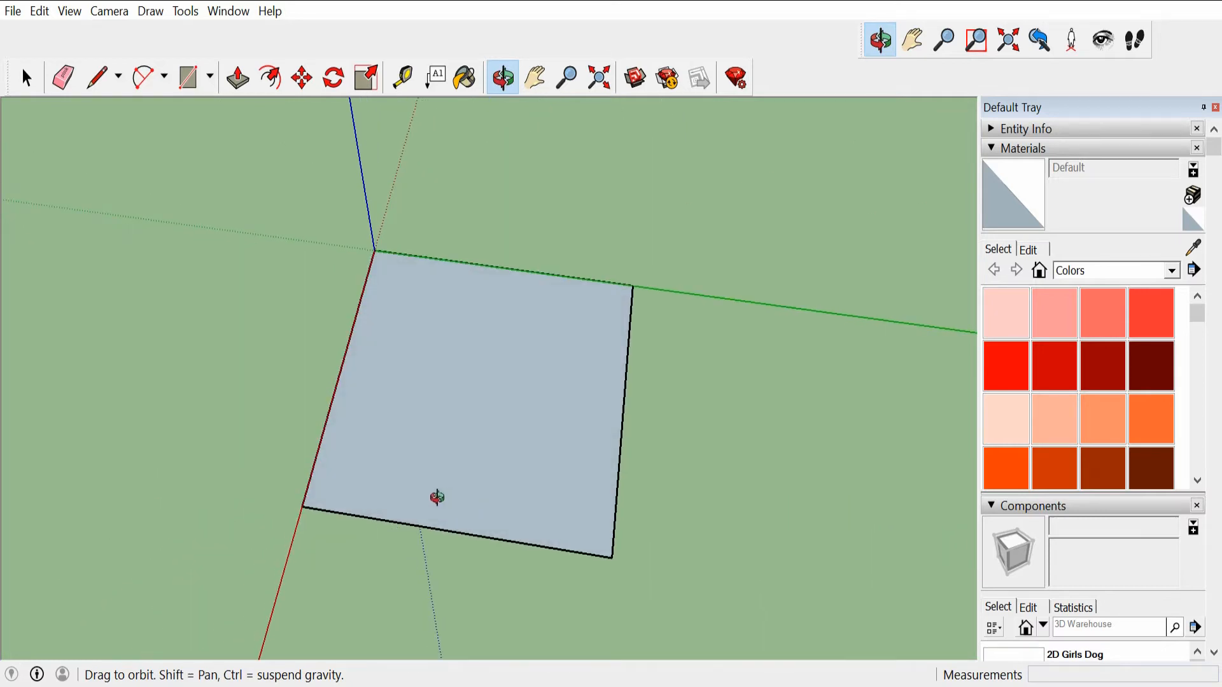
key(p)
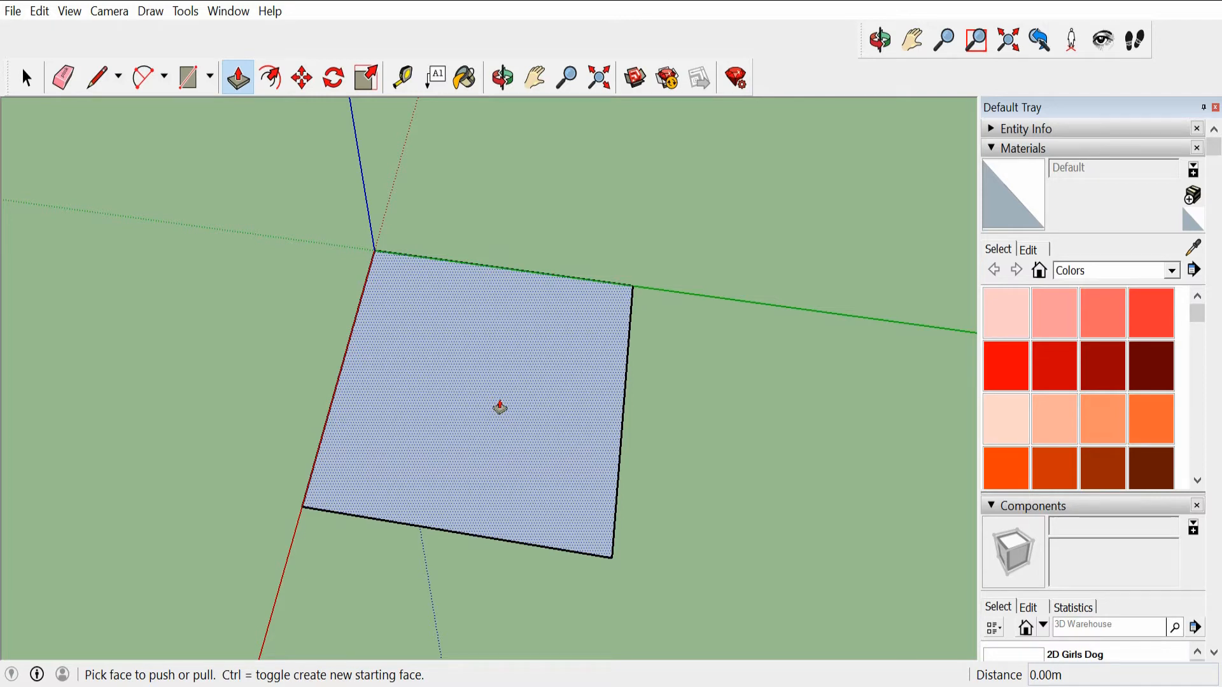
drag(451, 422, 434, 192)
Draw a line across the block's top face between the midpoints of two opposite edges, parallel to the red axis.
middle_drag(706, 445, 176, 235)
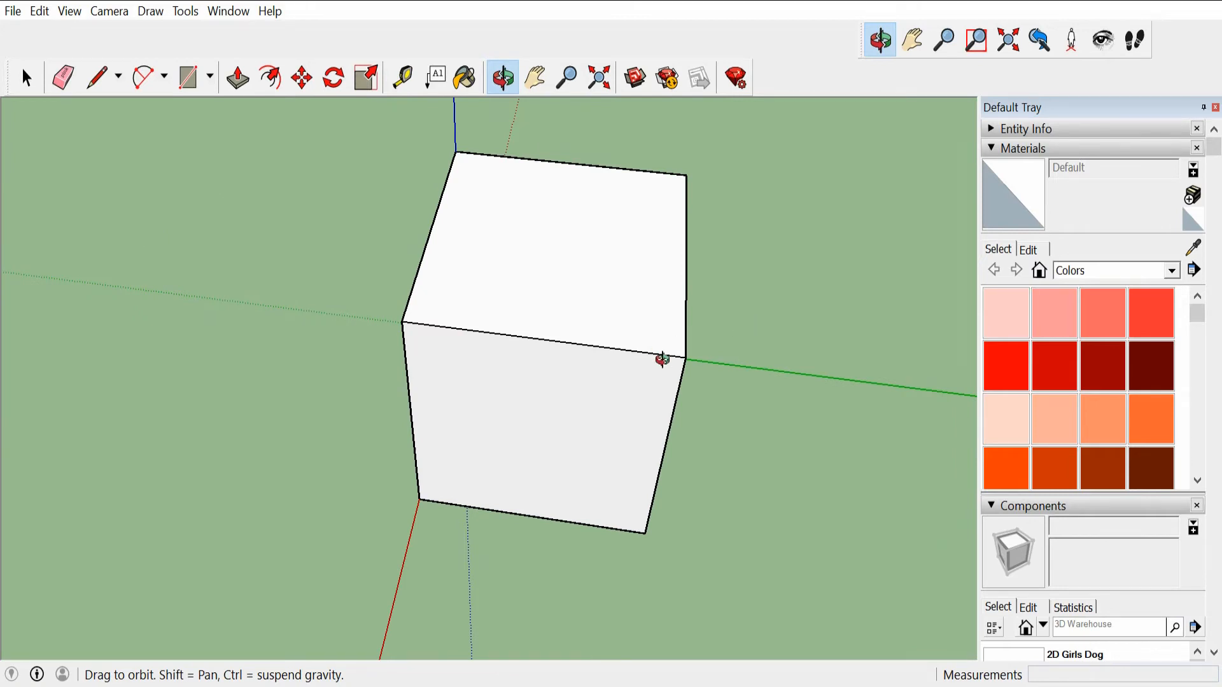
middle_drag(662, 359, 638, 489)
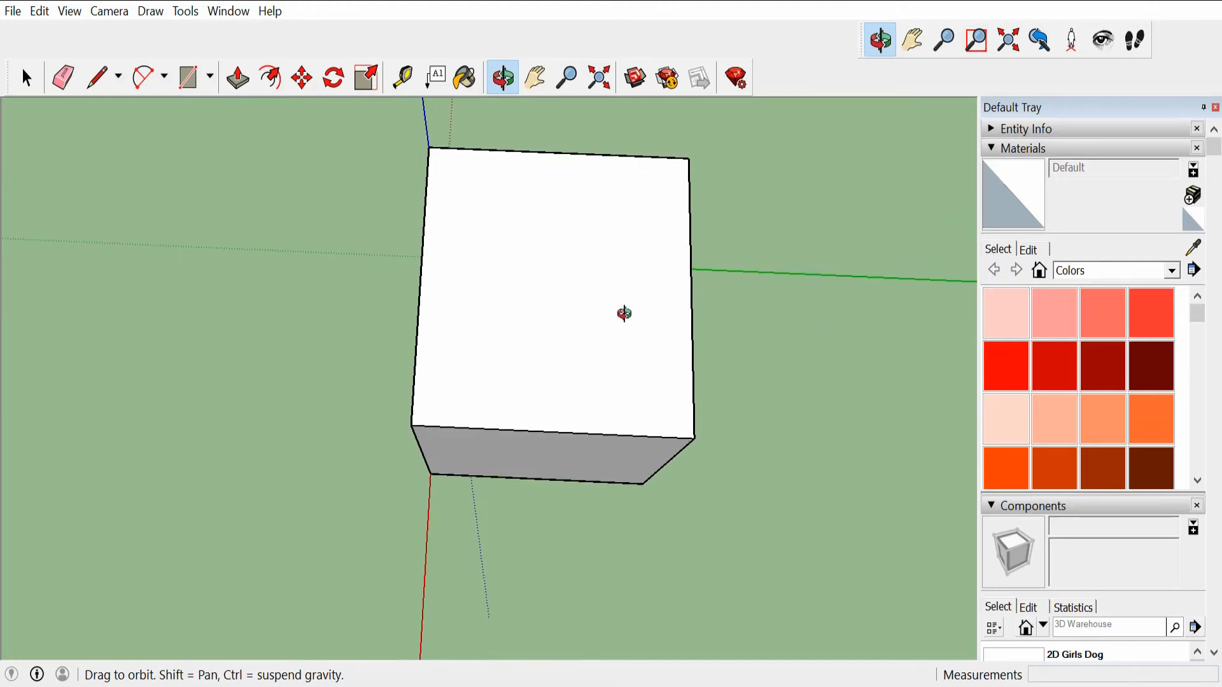
key(l)
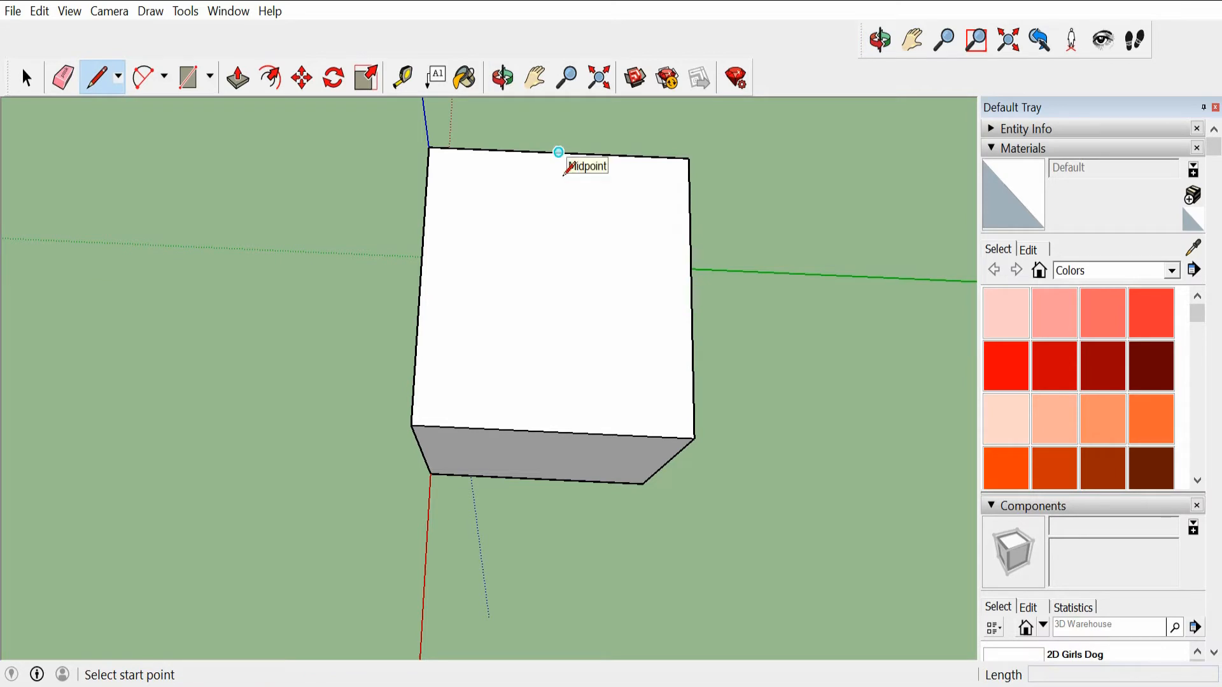
click(563, 173)
click(553, 433)
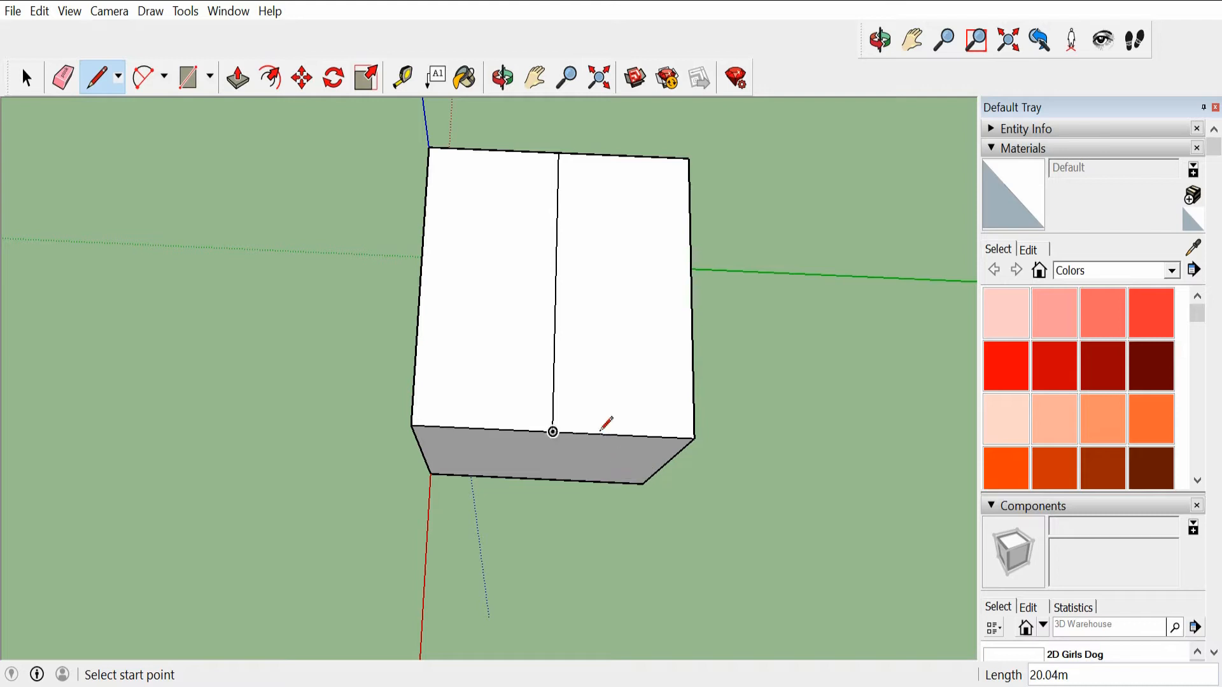
Move the top face's centre line up about 7.96 m along the blue axis to form a gable roof.
key(o)
drag(611, 410, 605, 171)
key(m)
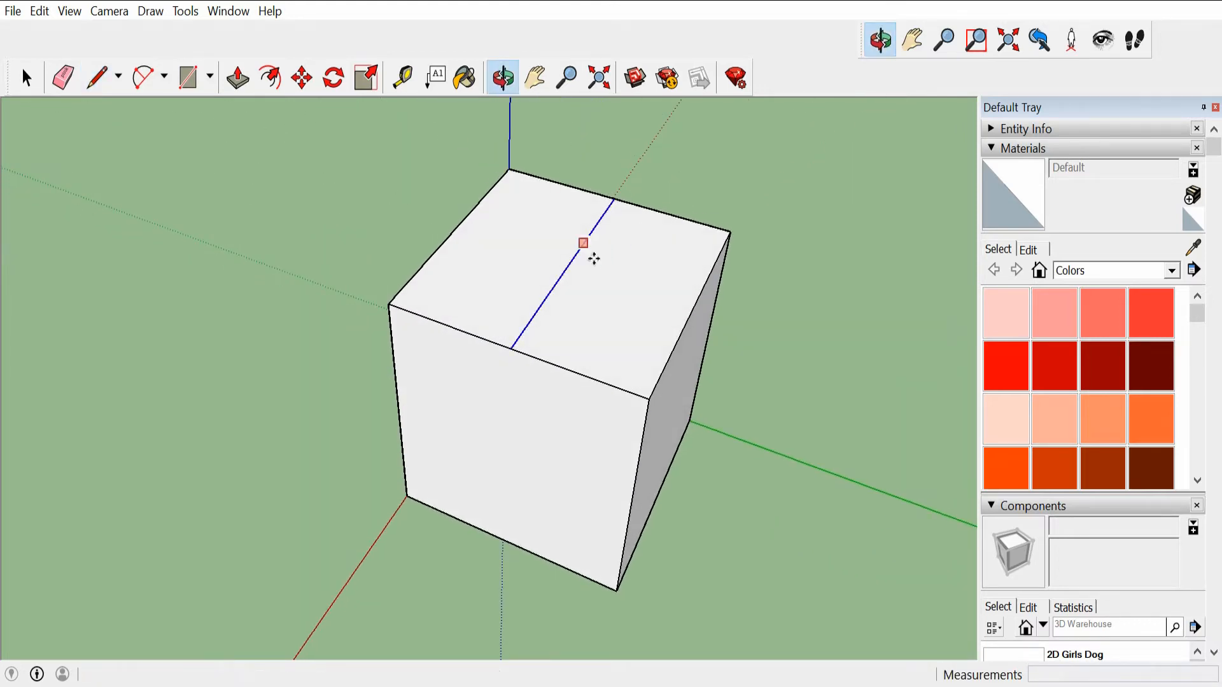
click(568, 266)
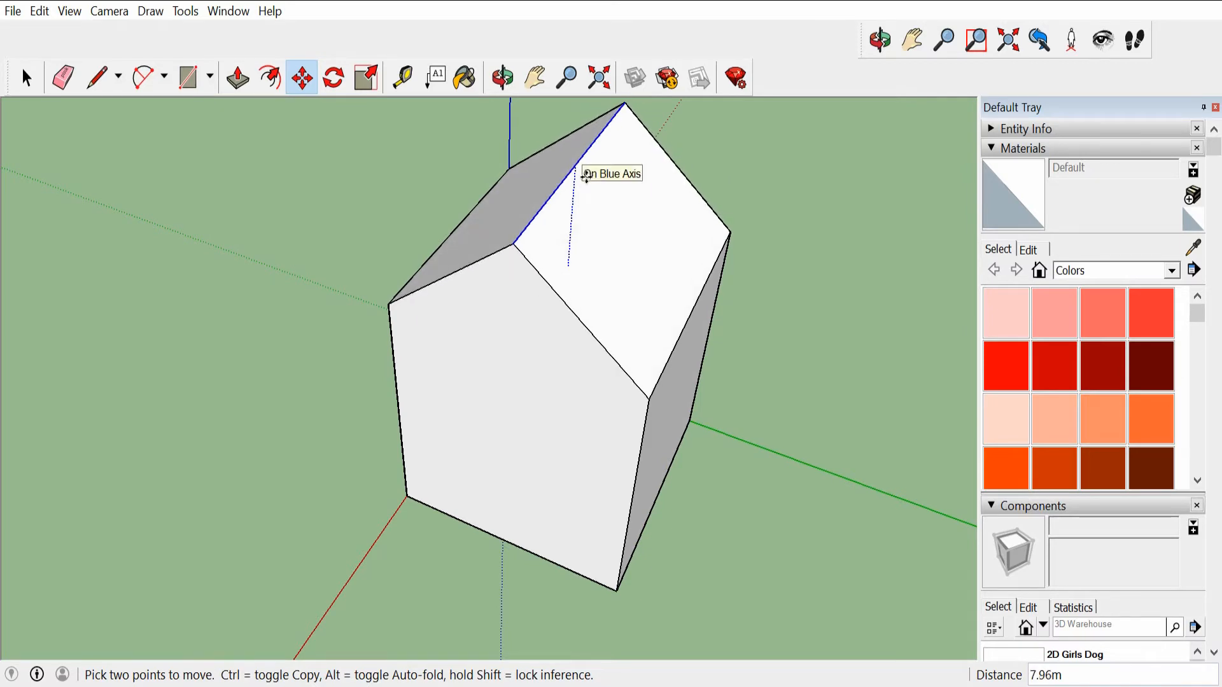
click(586, 177)
middle_drag(522, 361, 773, 457)
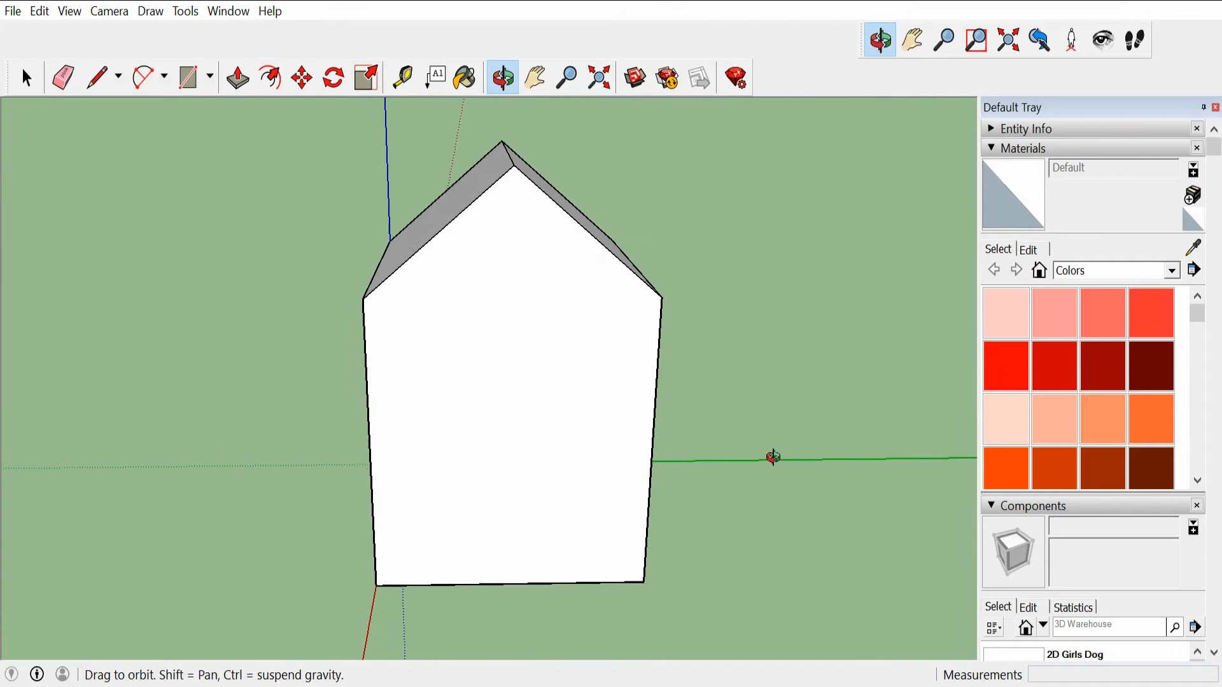
Draw a vertical line about 17.37 m long down the front face from the roof peak.
middle_drag(538, 408, 351, 303)
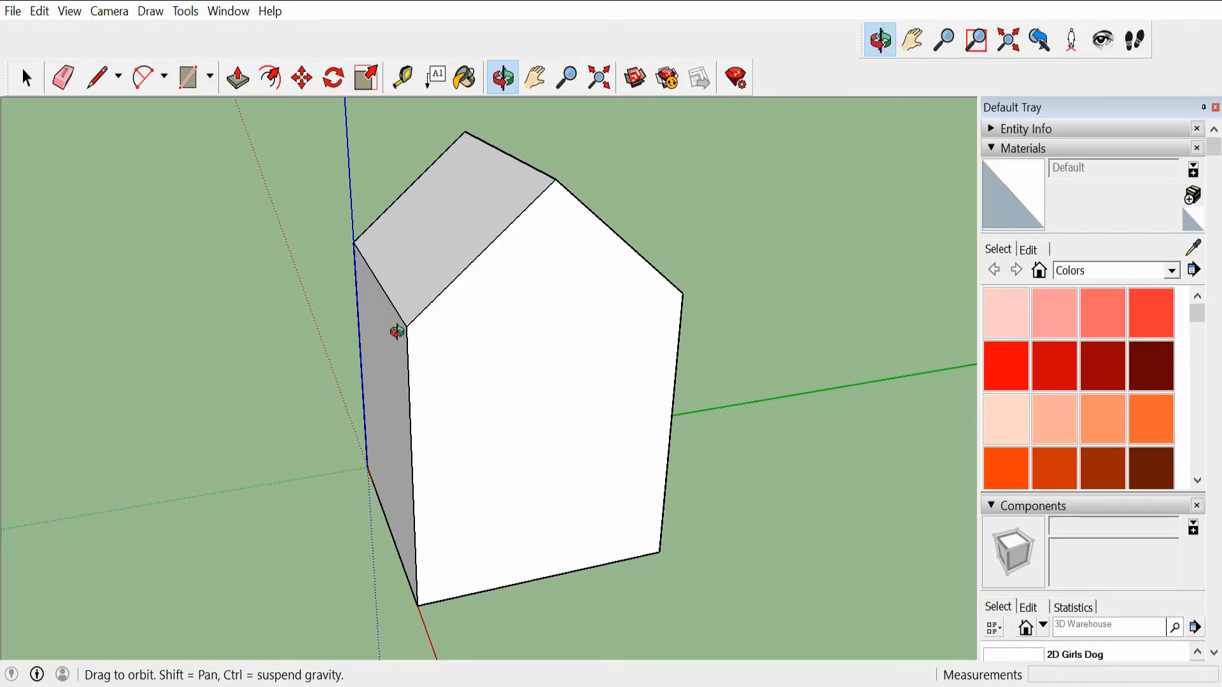
drag(543, 348, 520, 311)
scroll(468, 285, up, 3)
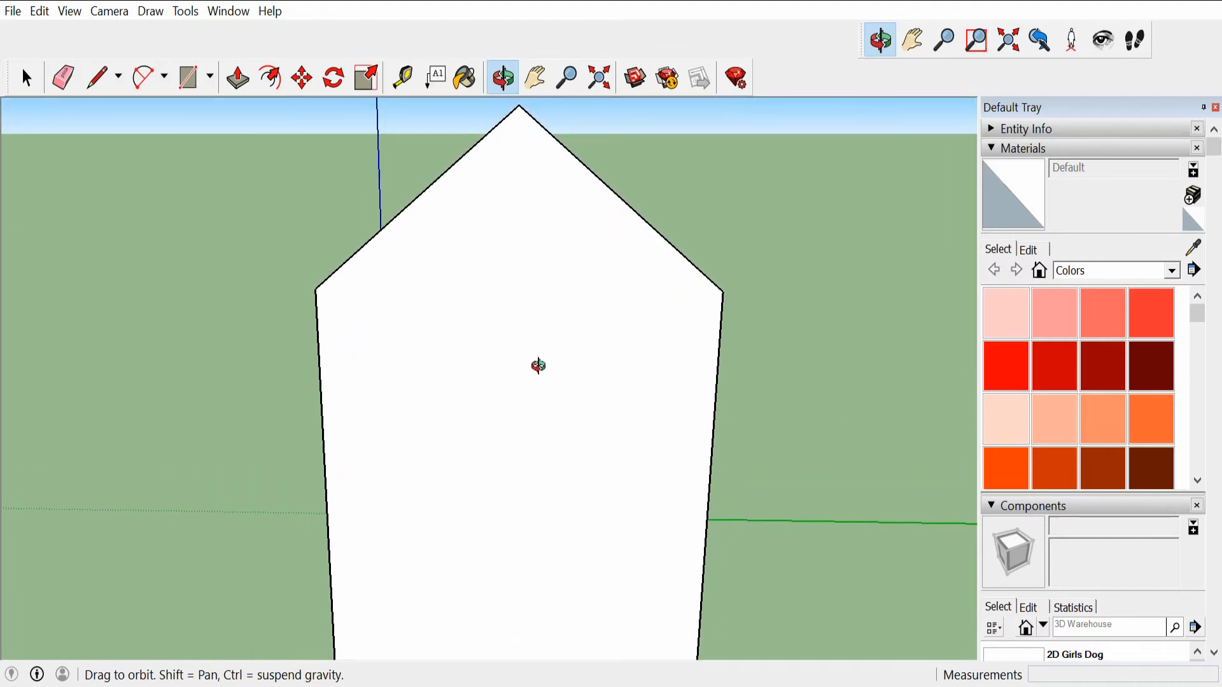
key(c)
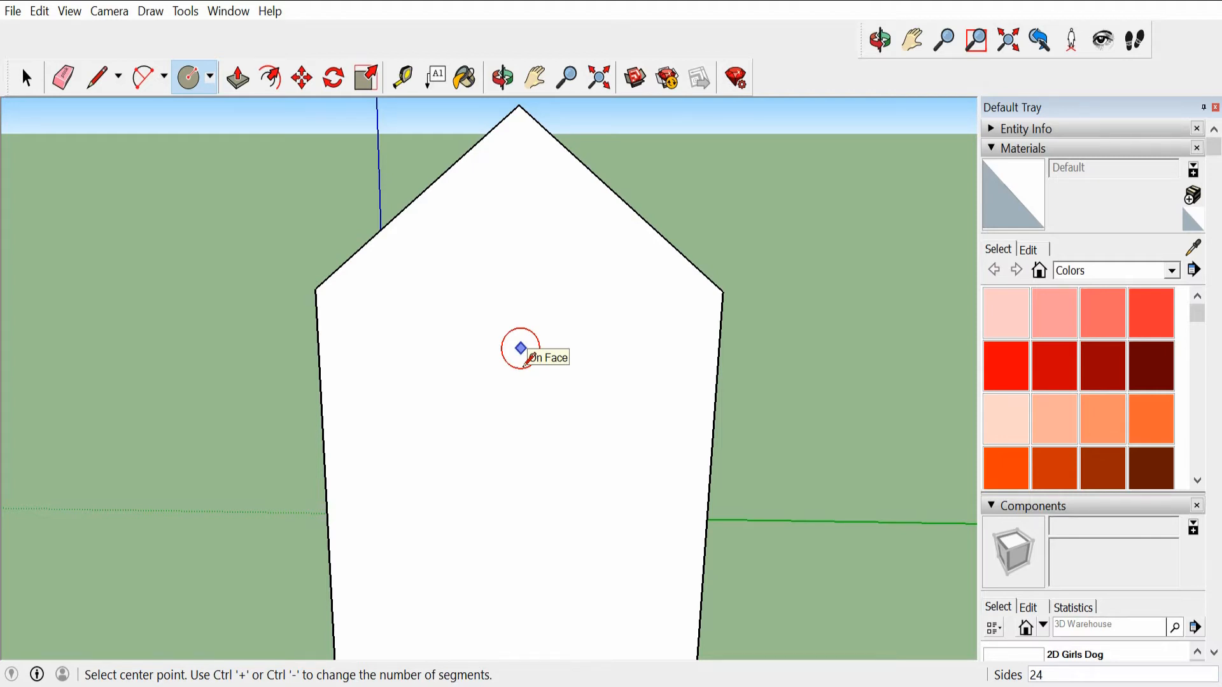
key(l)
click(519, 105)
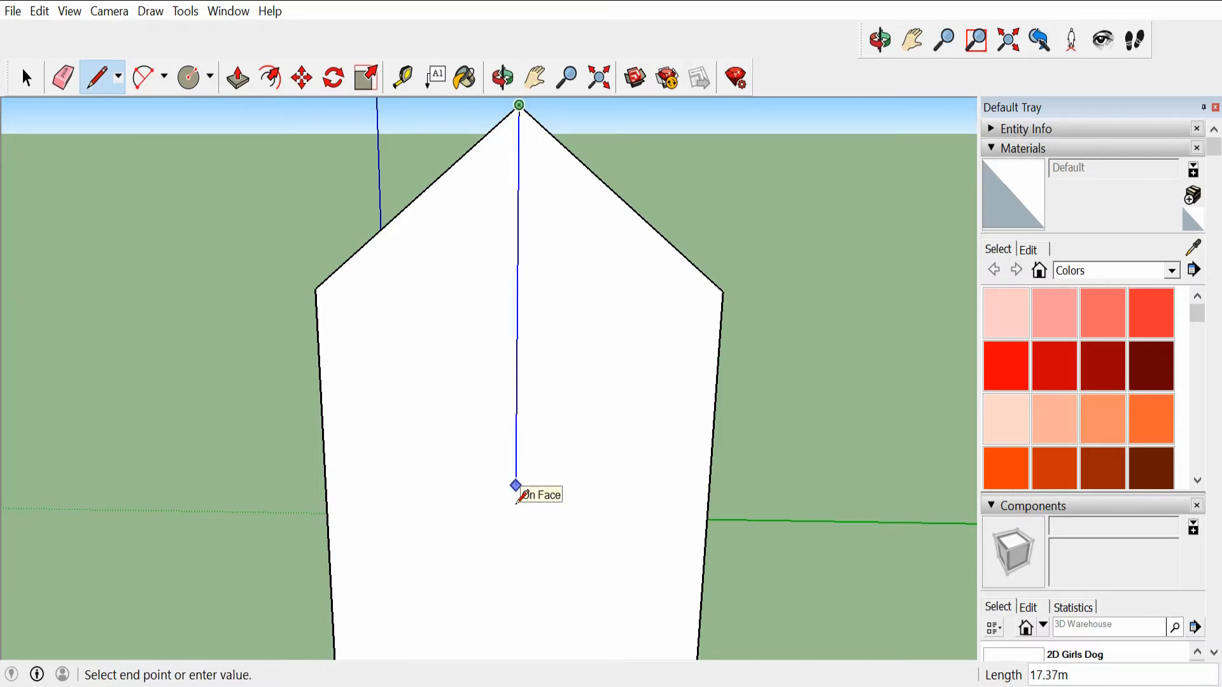
click(515, 486)
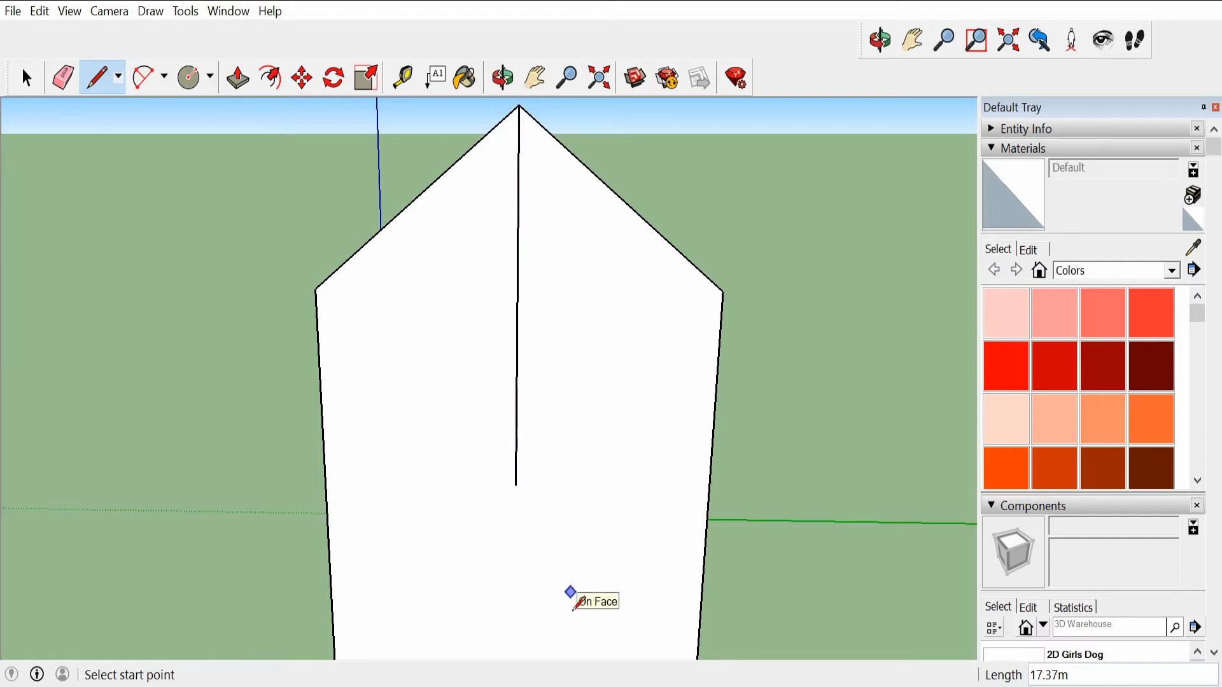
Draw a horizontal line across the front face between the two eave corners, crossing the vertical line.
key(c)
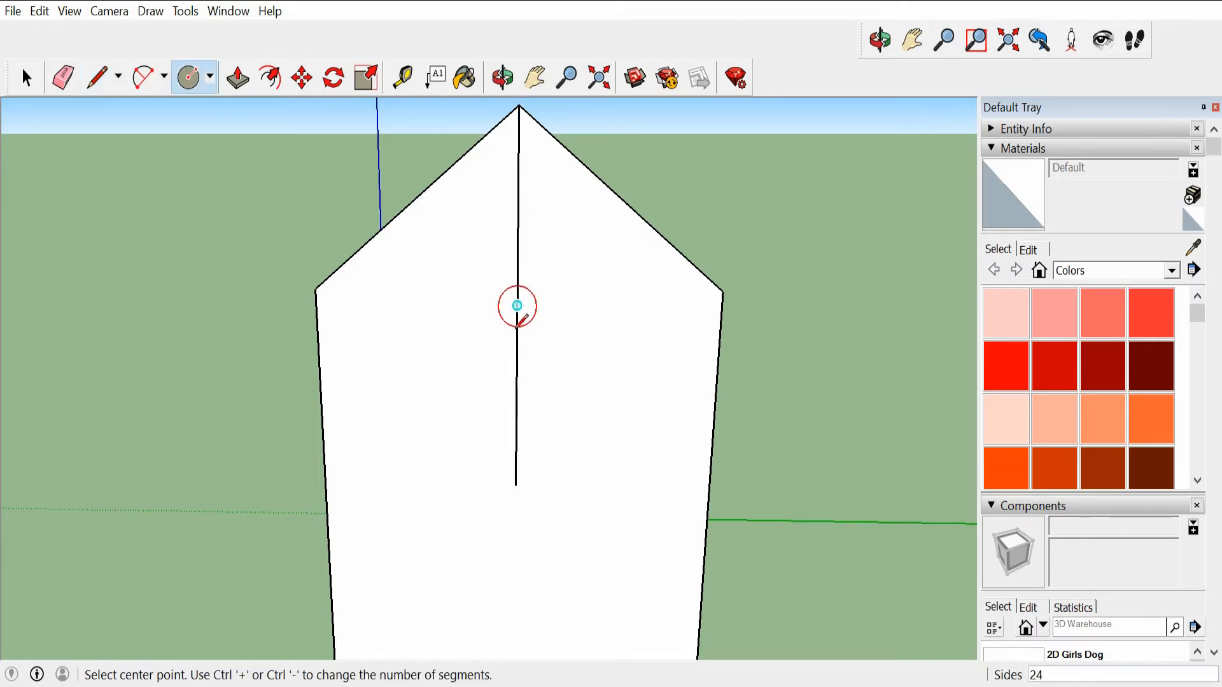
key(l)
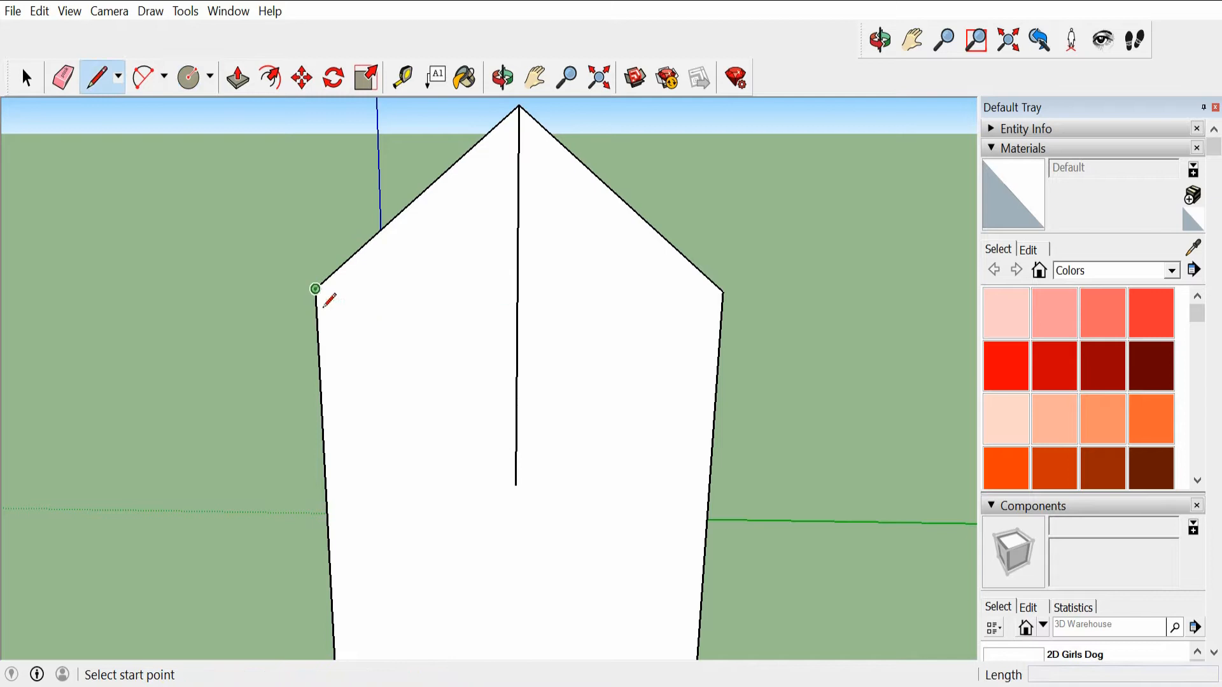
click(316, 289)
click(723, 292)
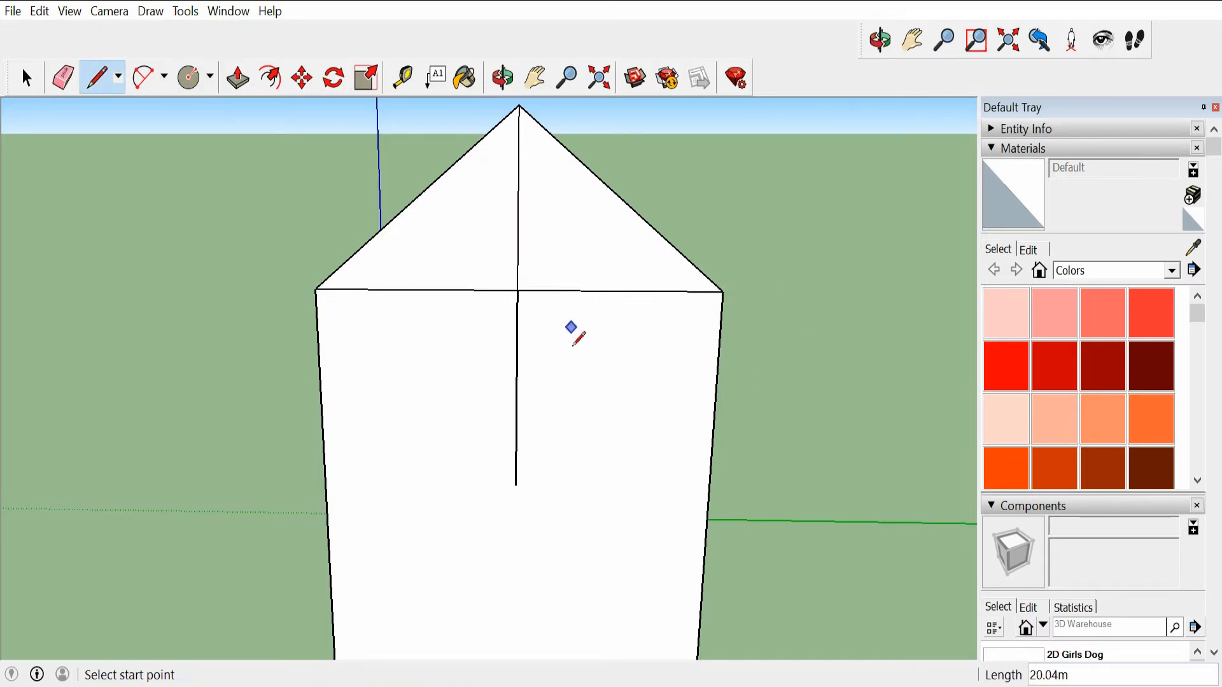
Draw a circle with a radius of about 3.05 m centred where the two construction lines cross.
key(c)
click(518, 290)
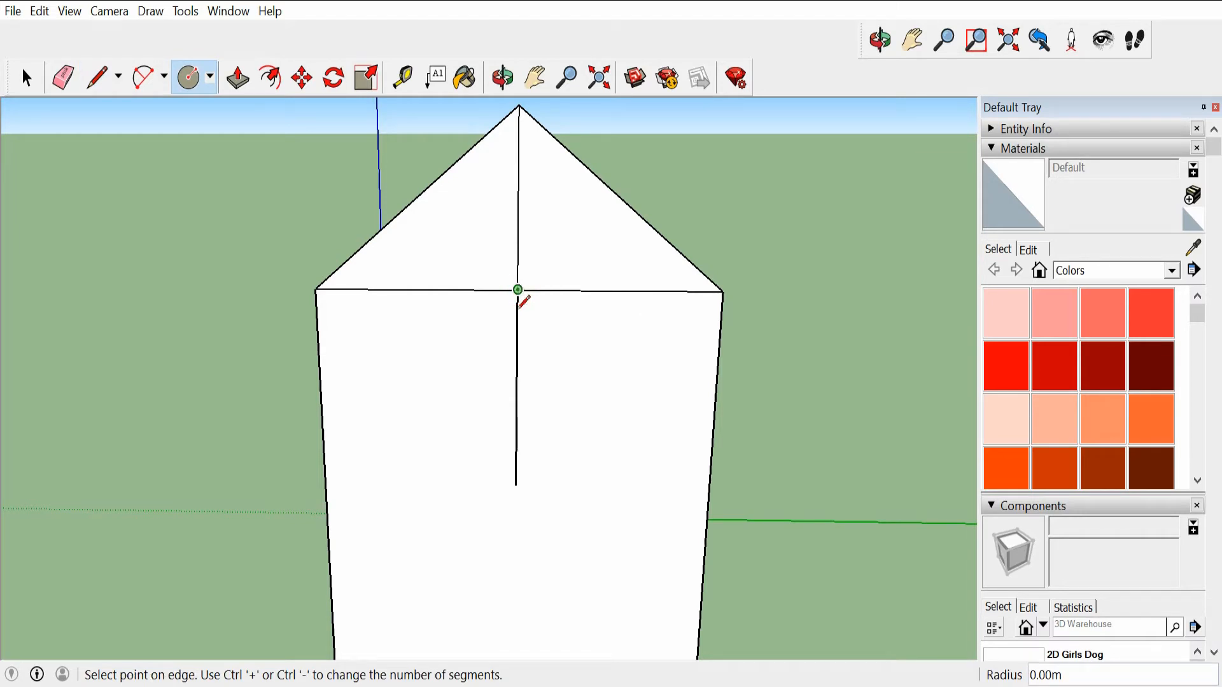
click(461, 265)
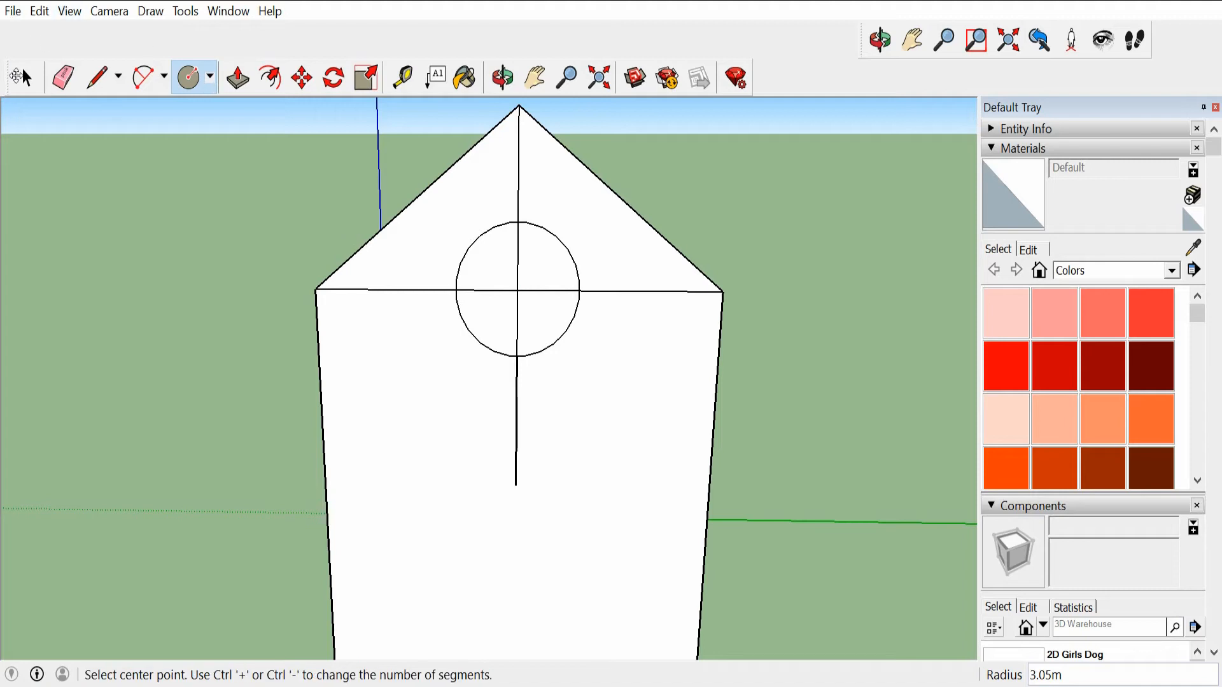
Erase the construction line segments outside the circle, keeping the cross inside it as a round window.
key(e)
click(425, 293)
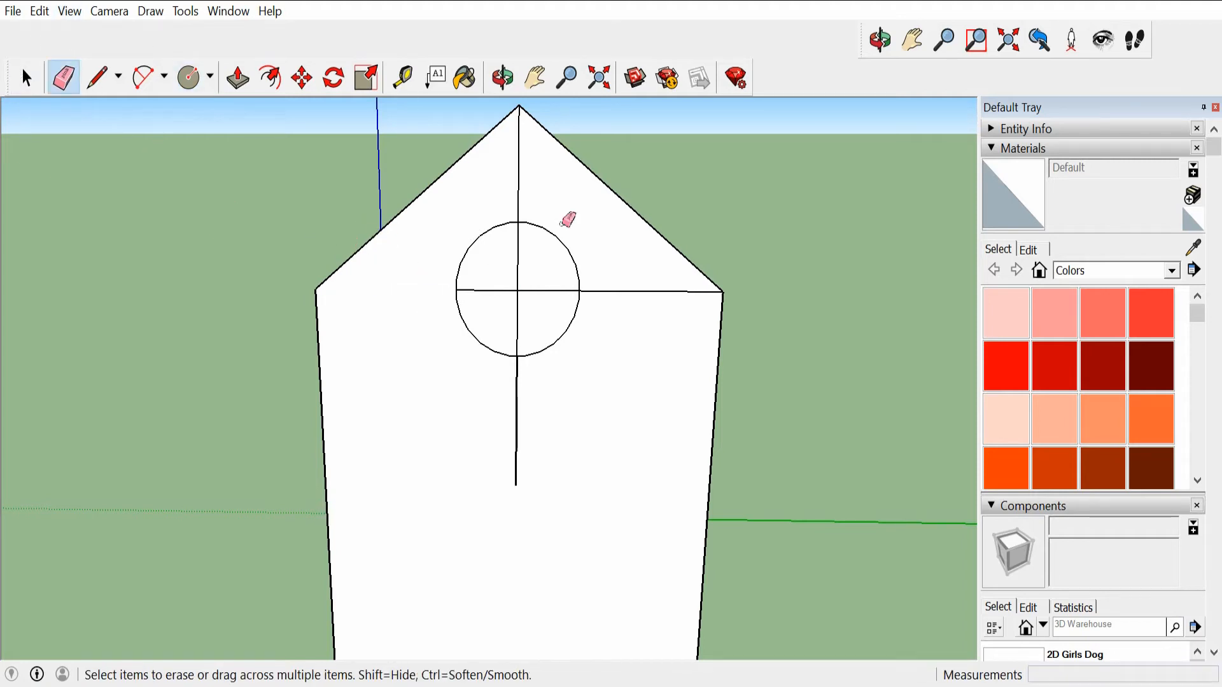
click(520, 186)
mouse_move(493, 429)
mouse_down()
mouse_move(546, 429)
mouse_move(589, 399)
mouse_up()
mouse_move(650, 315)
mouse_down()
mouse_move(647, 295)
mouse_move(658, 322)
mouse_up()
Draw a door rectangle about 3.71 m by 8.77 m on the front face, starting on the bottom edge near its left corner.
mouse_move(663, 328)
middle_down()
mouse_move(718, 363)
mouse_move(772, 338)
middle_up()
scroll(673, 329, down, 2)
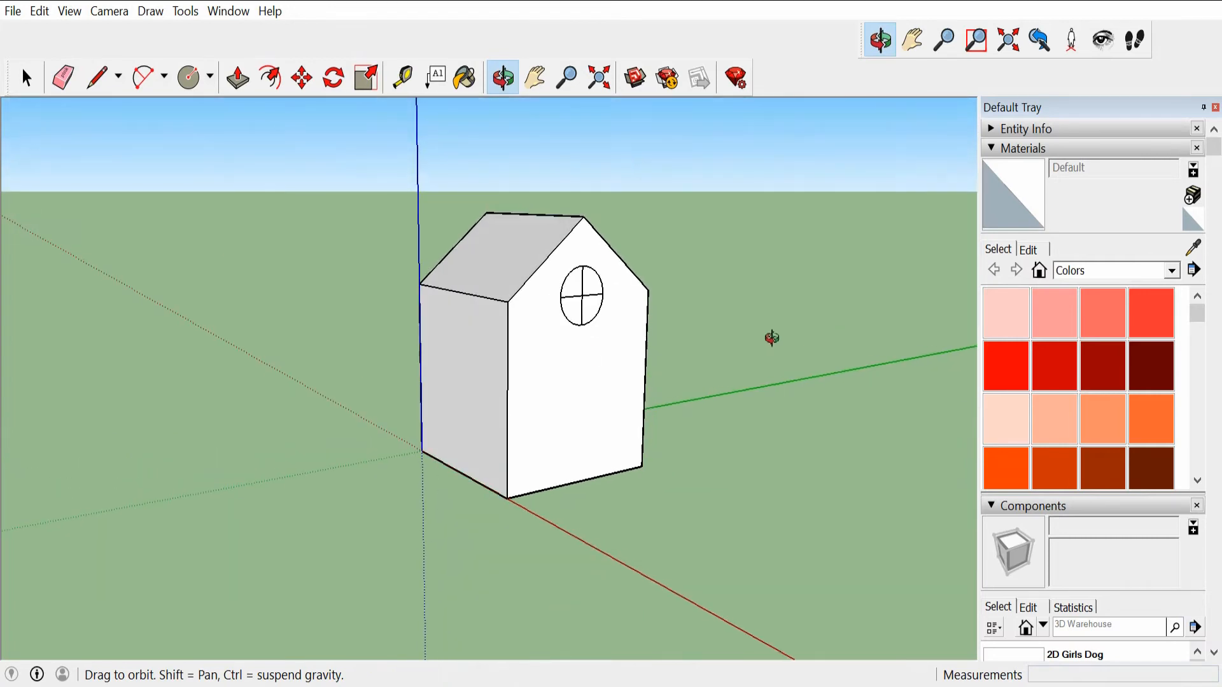
scroll(596, 355, up, 5)
scroll(595, 355, down, 5)
middle_drag(584, 284, 429, 284)
scroll(596, 354, up, 4)
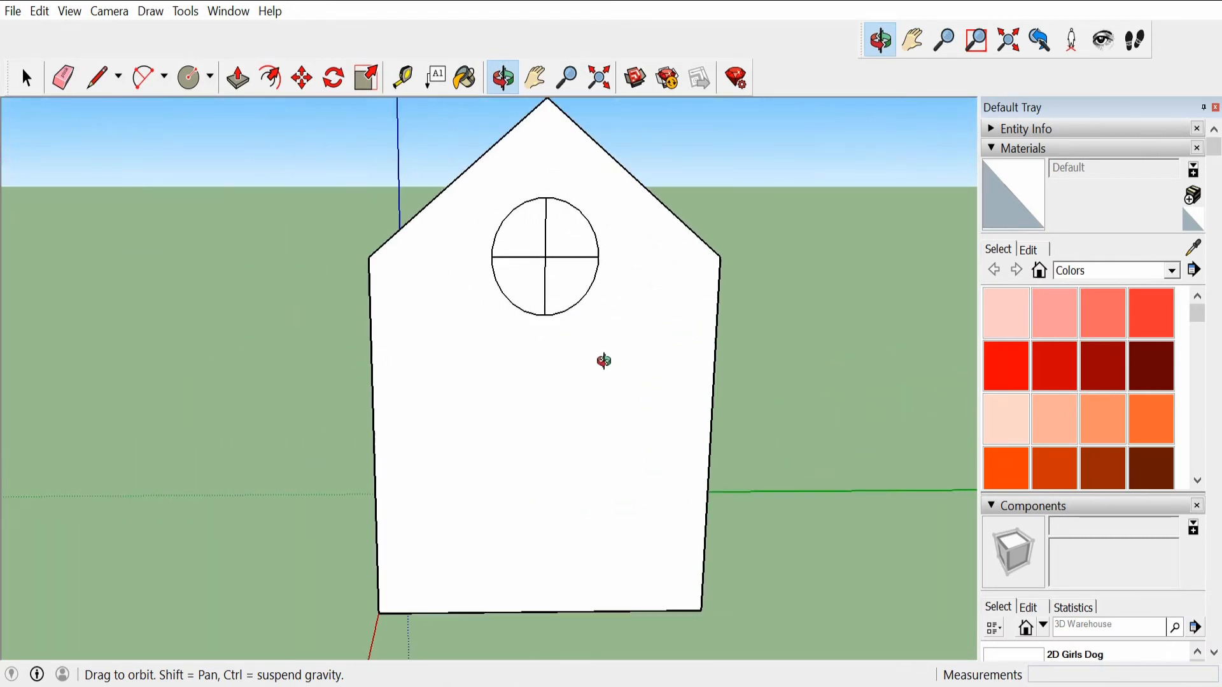
middle_drag(578, 429, 601, 344)
scroll(602, 344, down, 4)
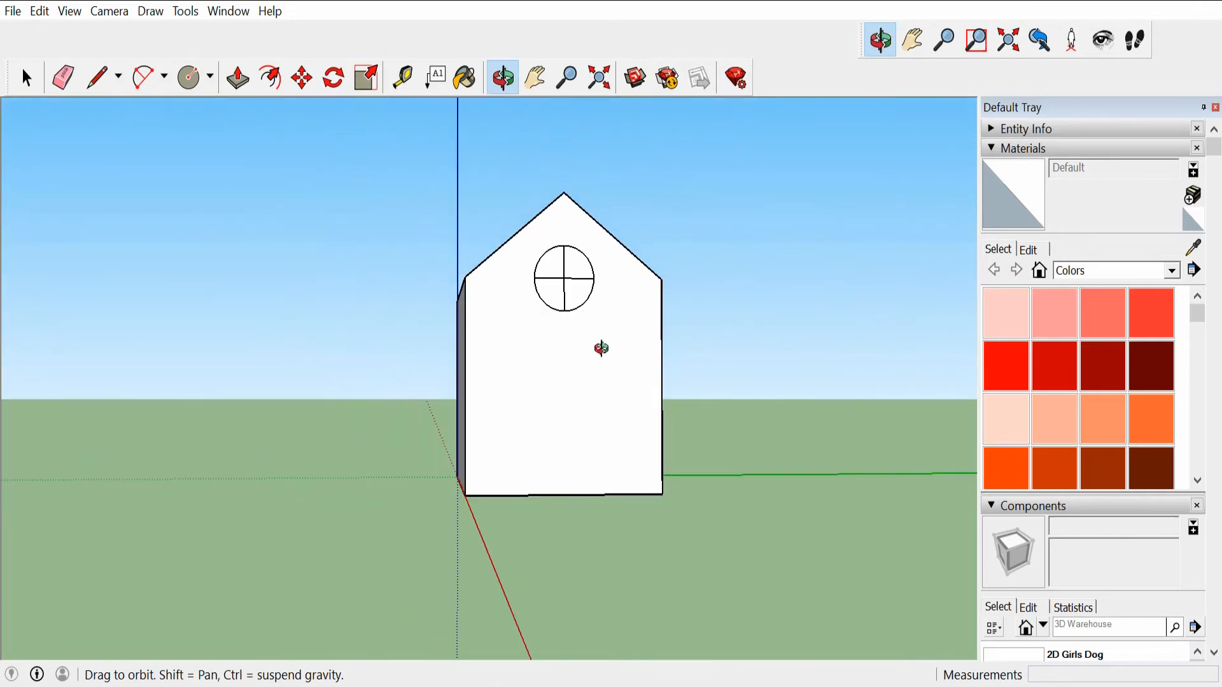
key(r)
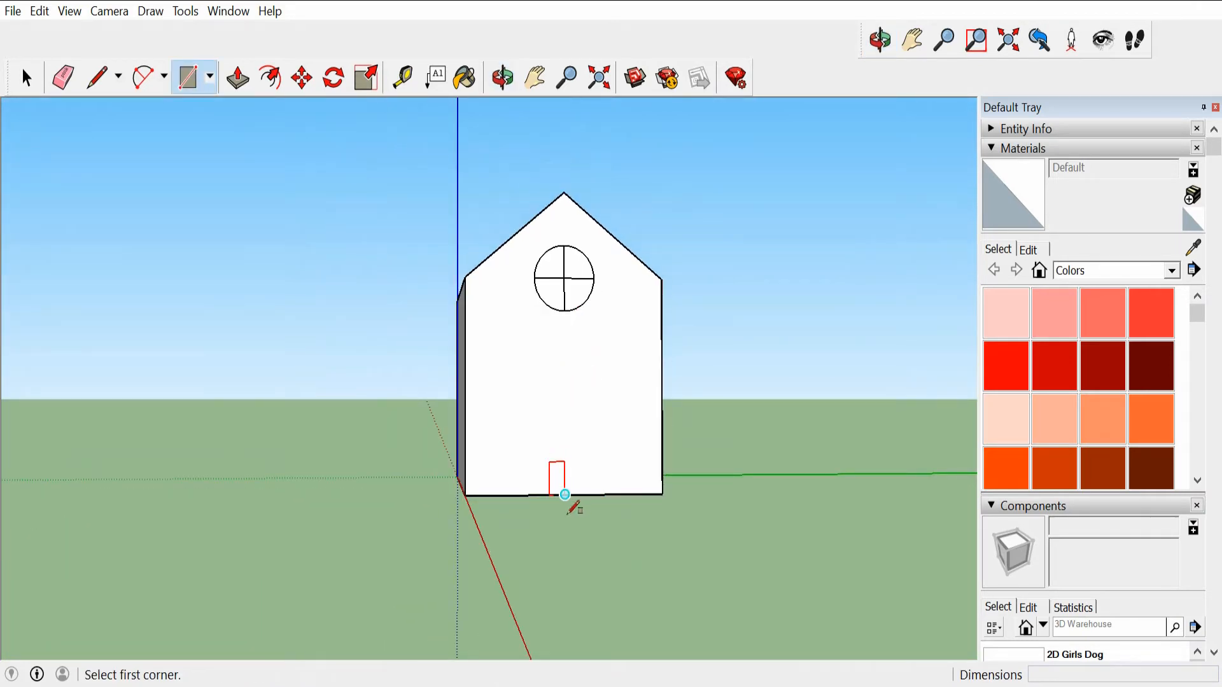
scroll(560, 497, up, 3)
scroll(439, 504, up, 2)
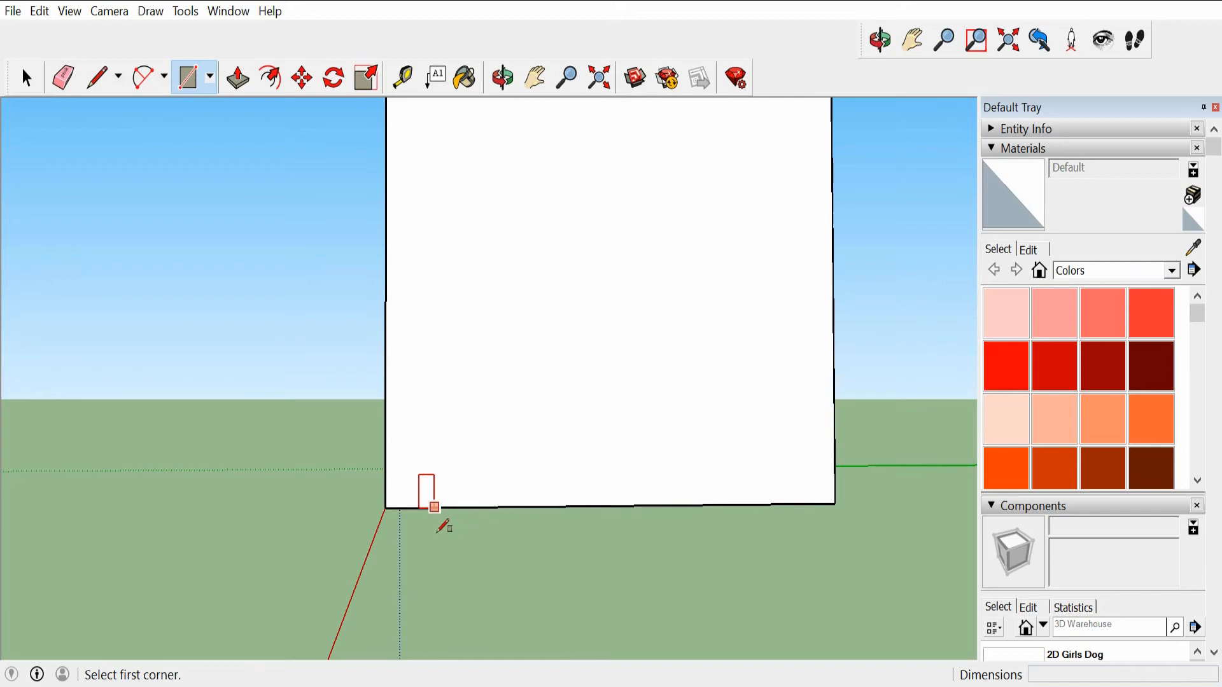
click(435, 507)
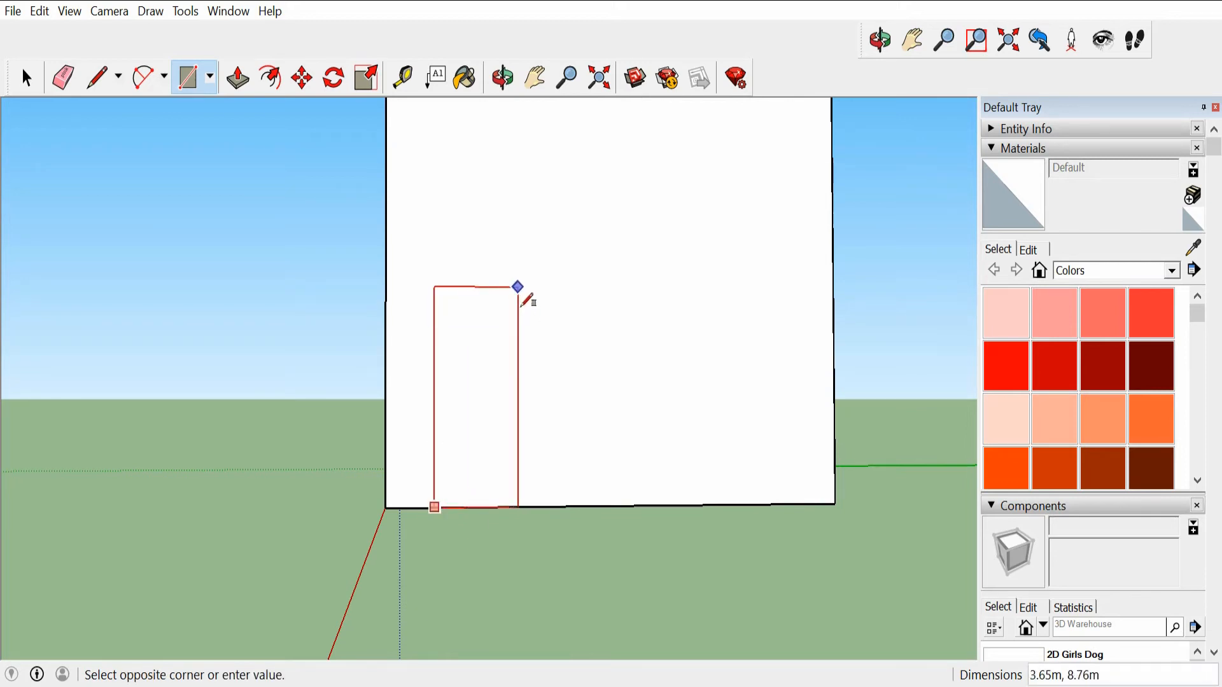
click(519, 286)
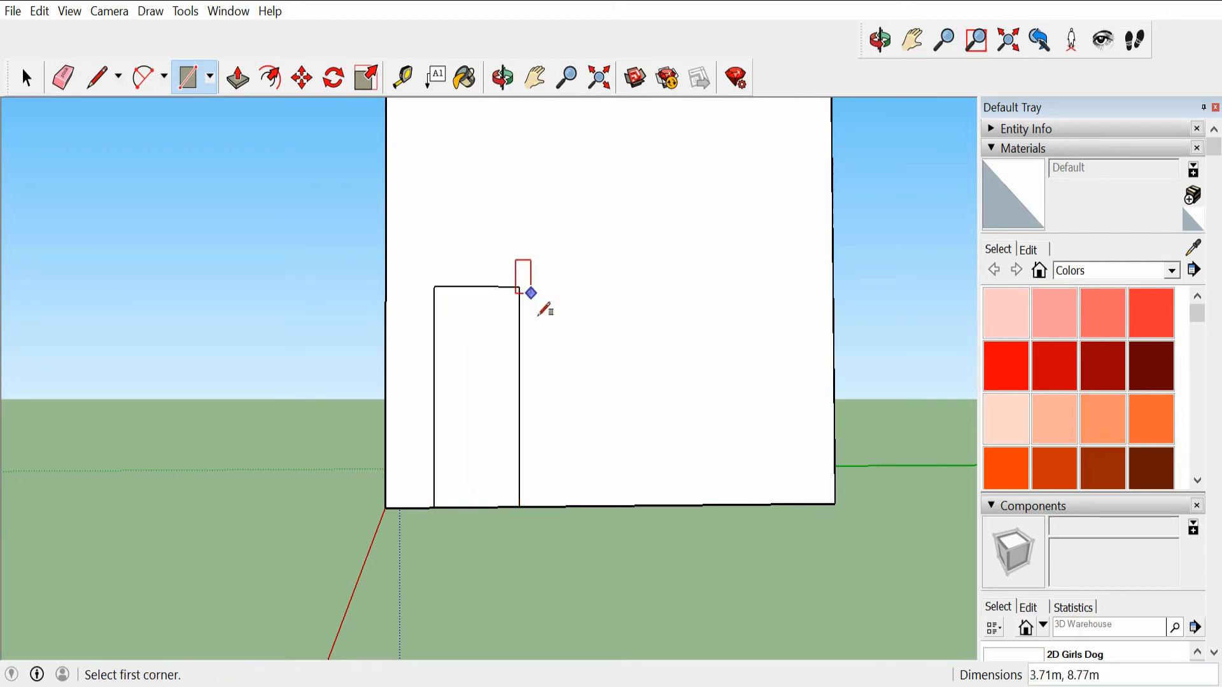
Draw two window rectangles on the front face, about 10.50 m by 3.16 m beside the door and about 10.45 m by 4.10 m above it.
click(560, 346)
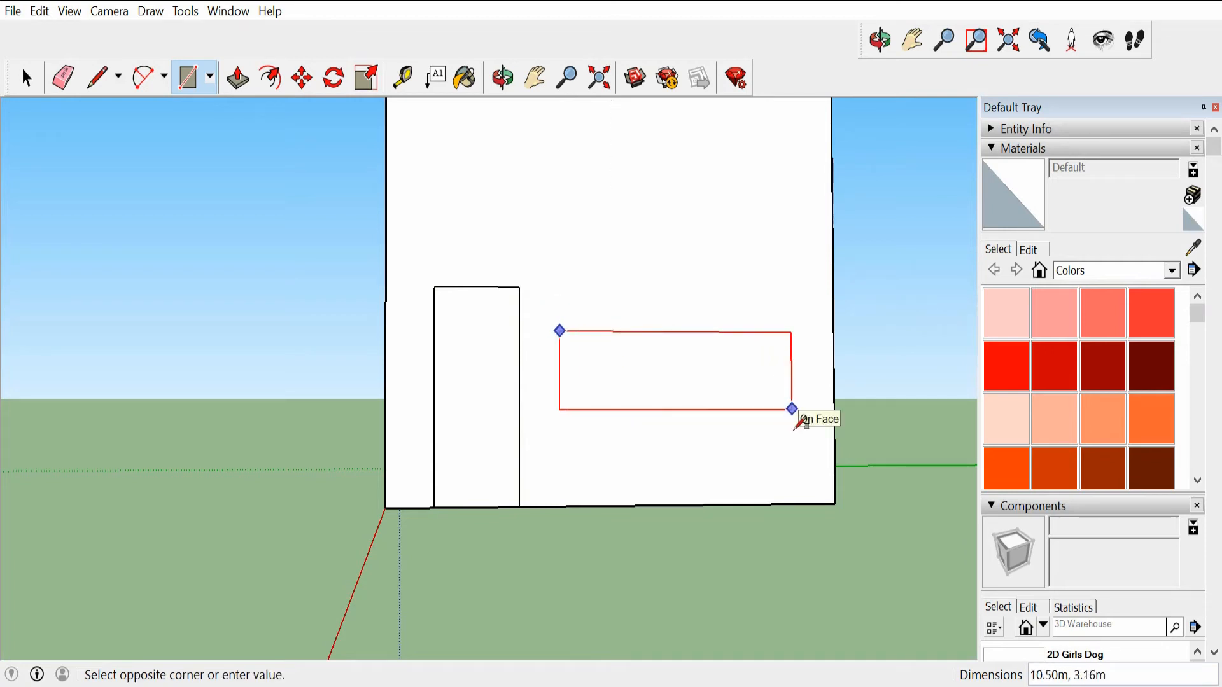
click(792, 409)
shift+middle_drag(686, 509, 654, 650)
key(r)
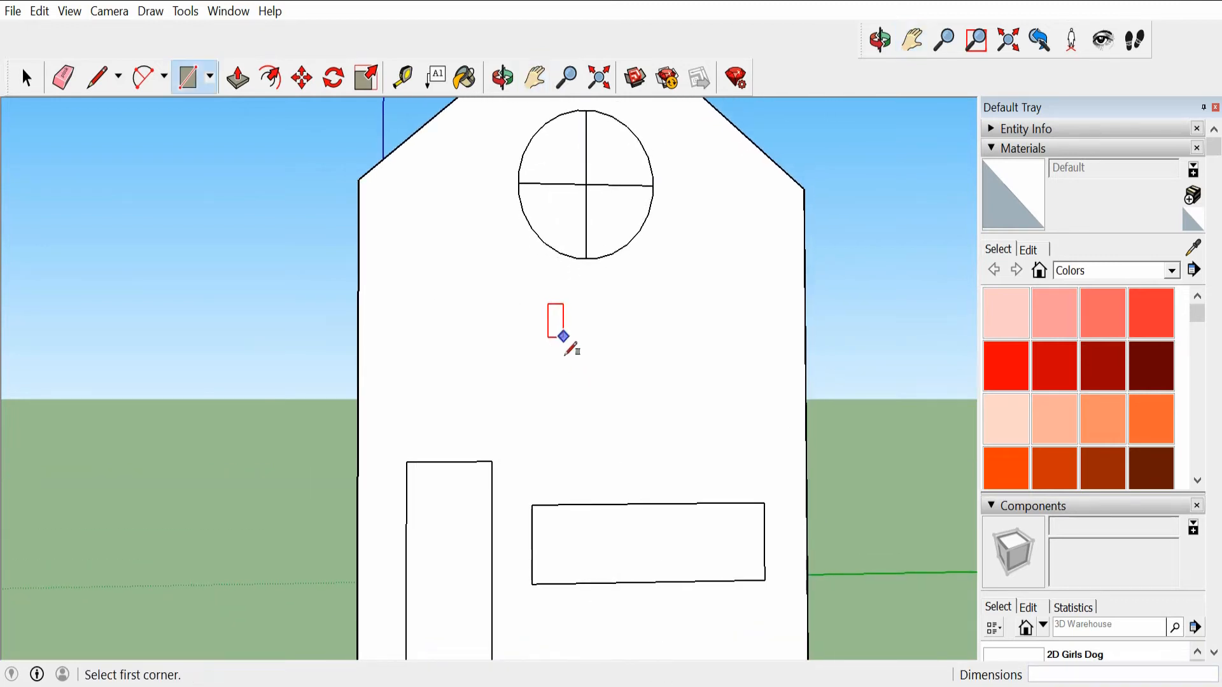
click(398, 287)
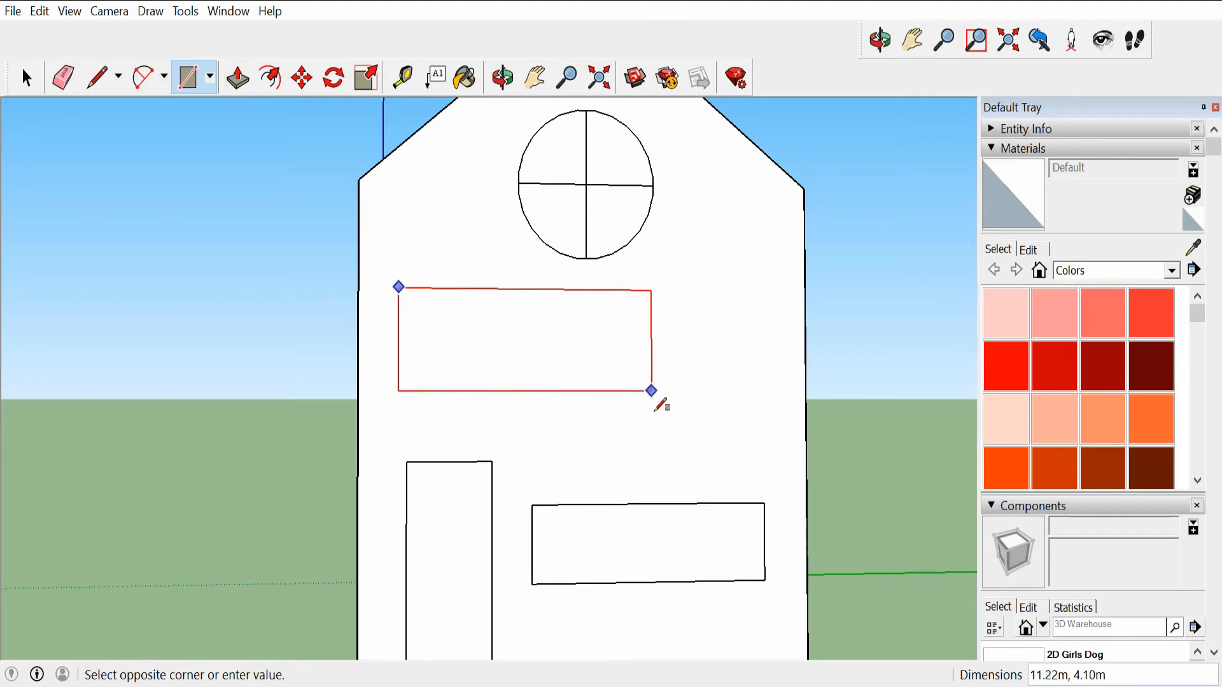
click(635, 391)
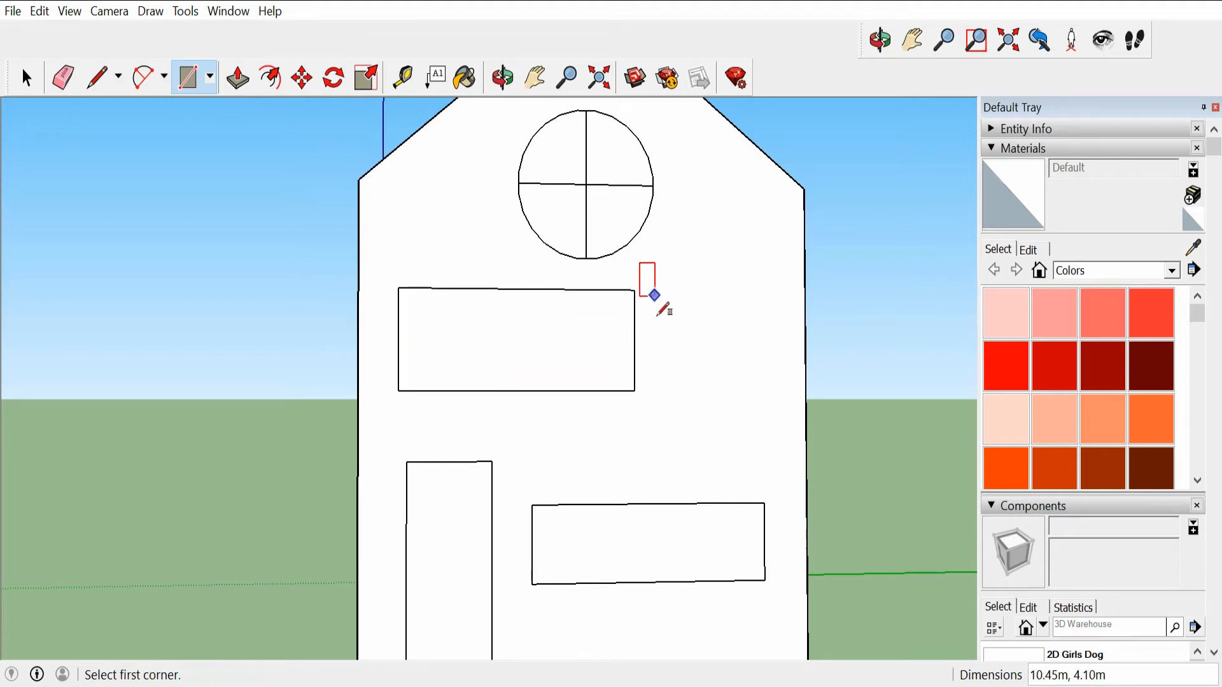
Draw a rectangle about 7.06 m by 4.12 m adjoining the right side of the upper window.
click(635, 290)
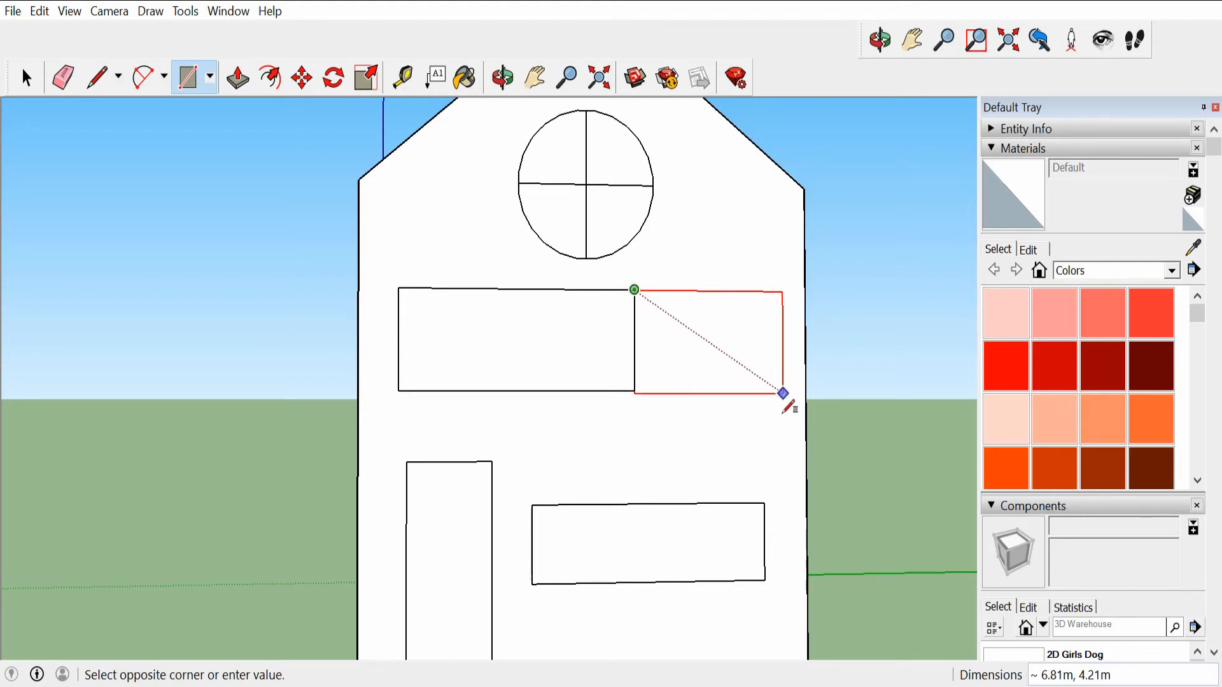
click(787, 391)
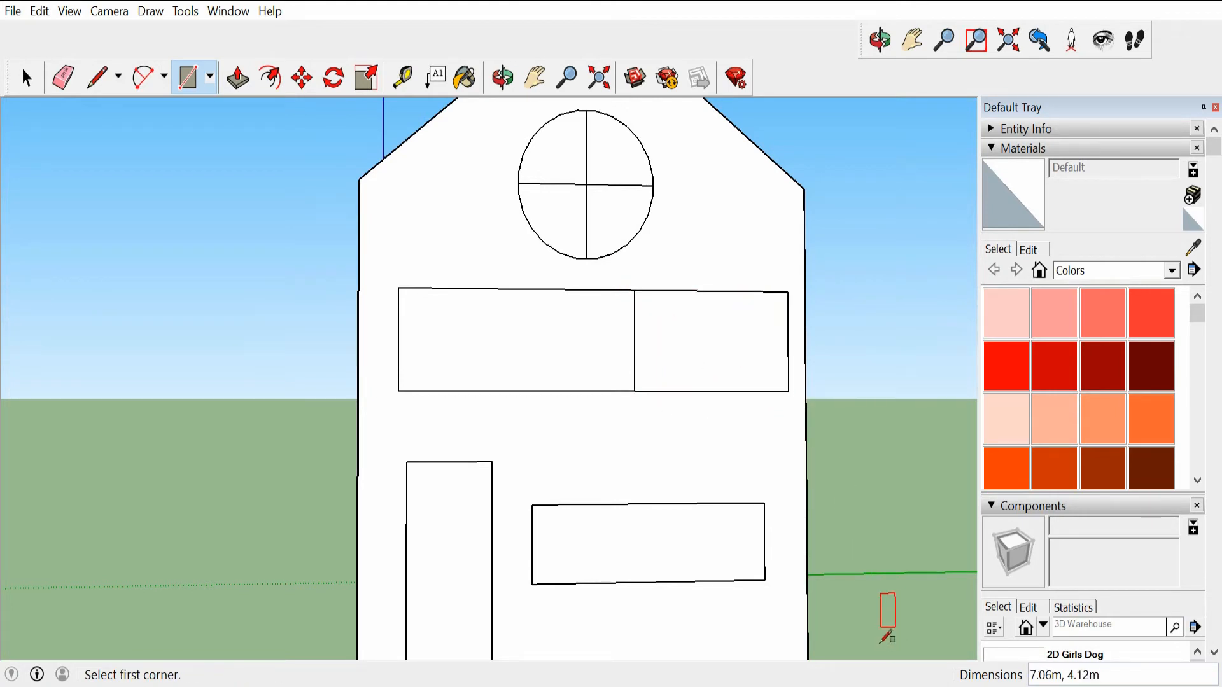
key(o)
scroll(691, 542, down, 4)
drag(690, 542, 663, 537)
scroll(663, 537, up, 3)
scroll(718, 471, down, 2)
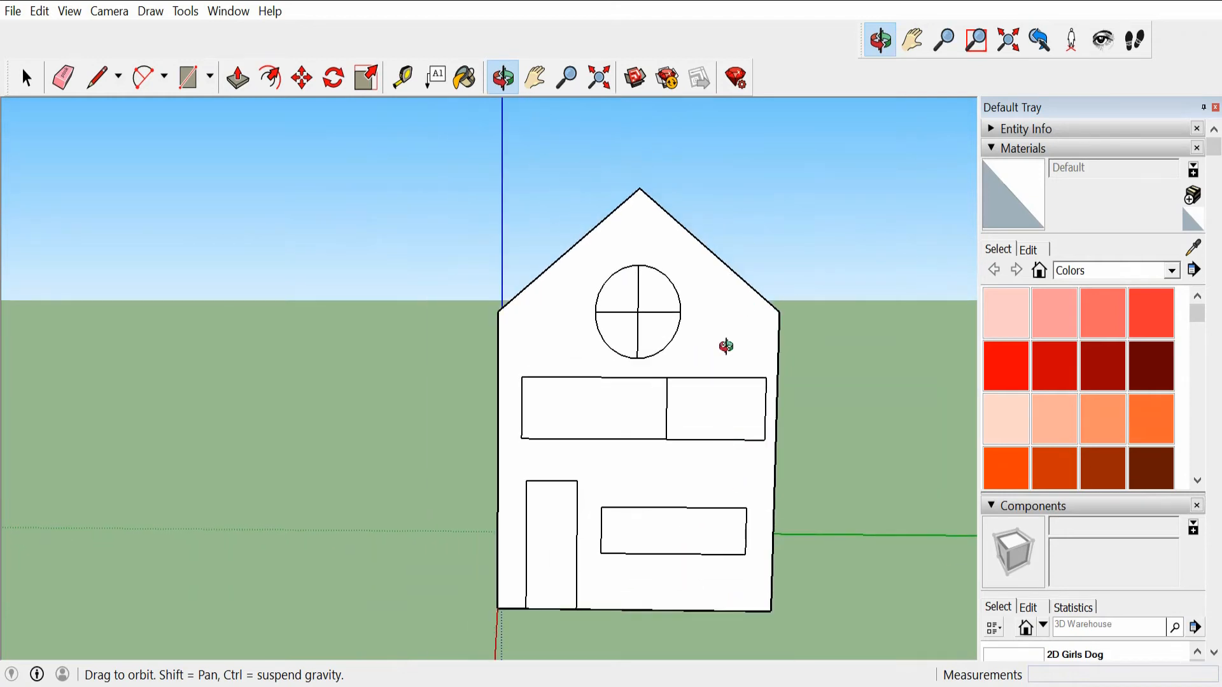
drag(762, 530, 790, 547)
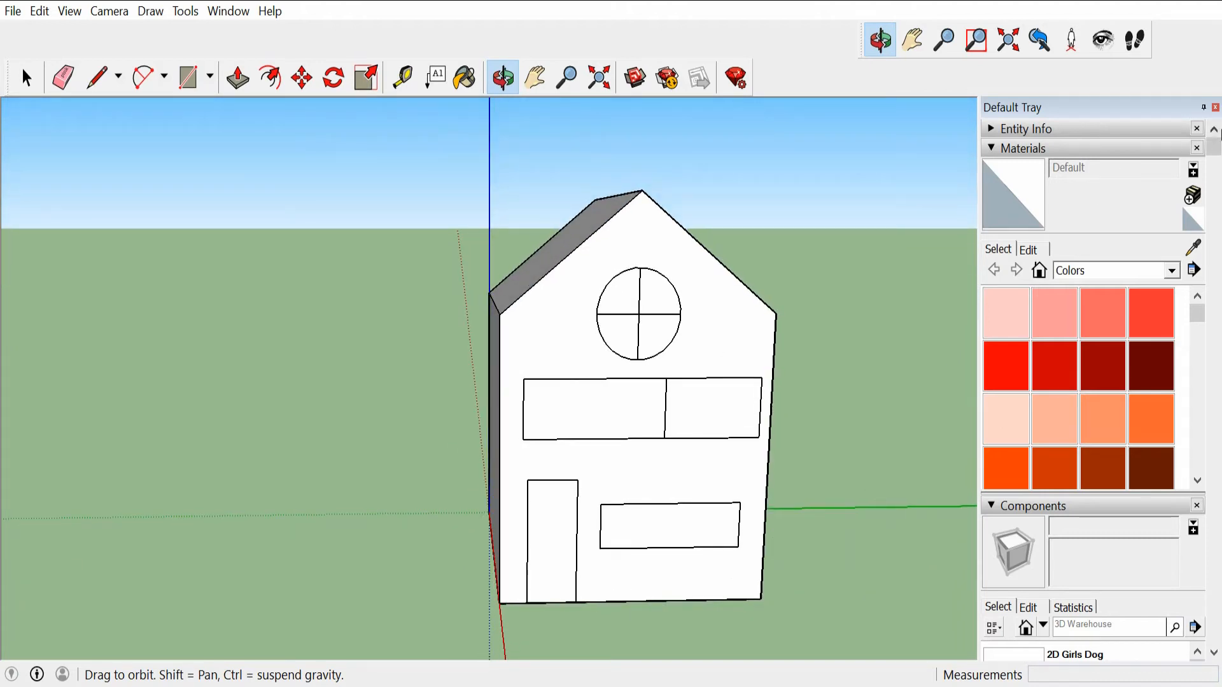
Close the Default Tray and undo the rectangle adjoining the upper window.
click(1216, 107)
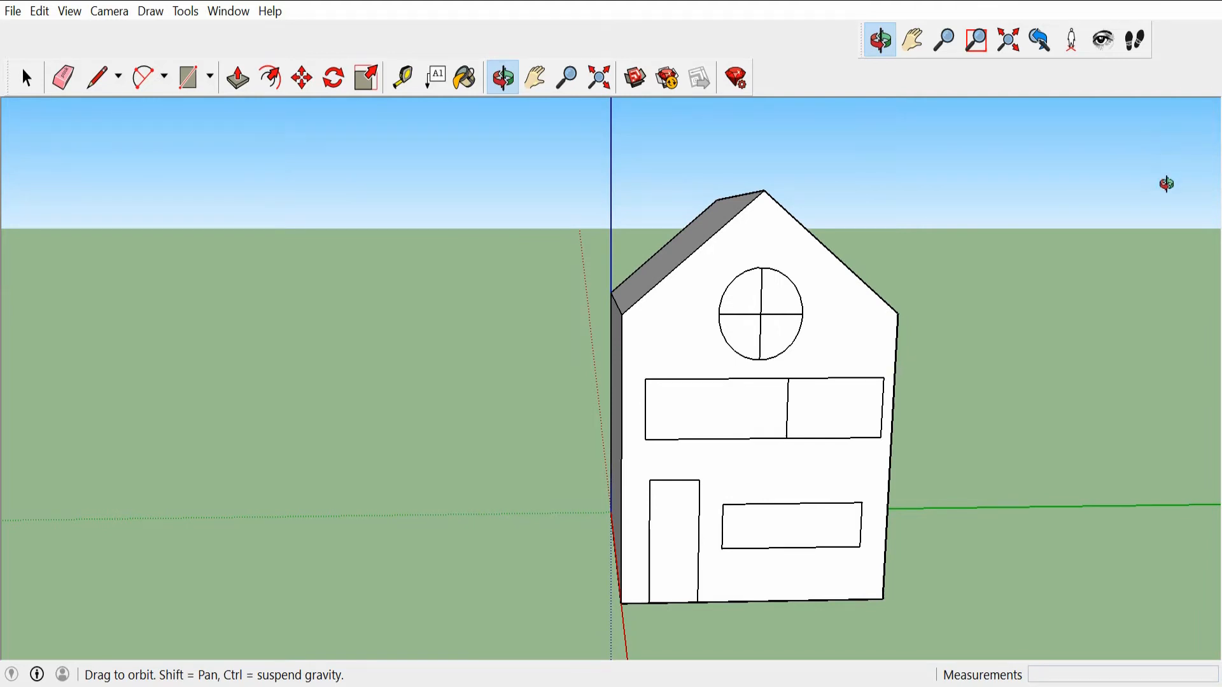
key(super)
key(super)
key(ctrl+z)
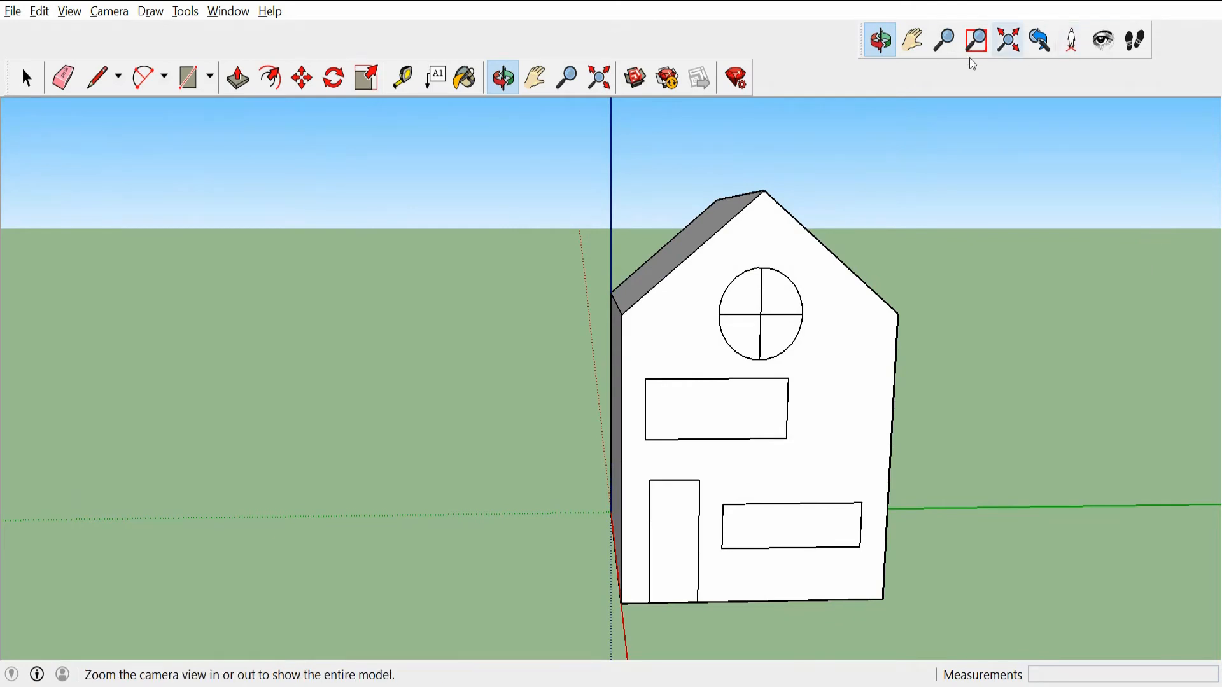
Show the Default Tray again.
click(253, 16)
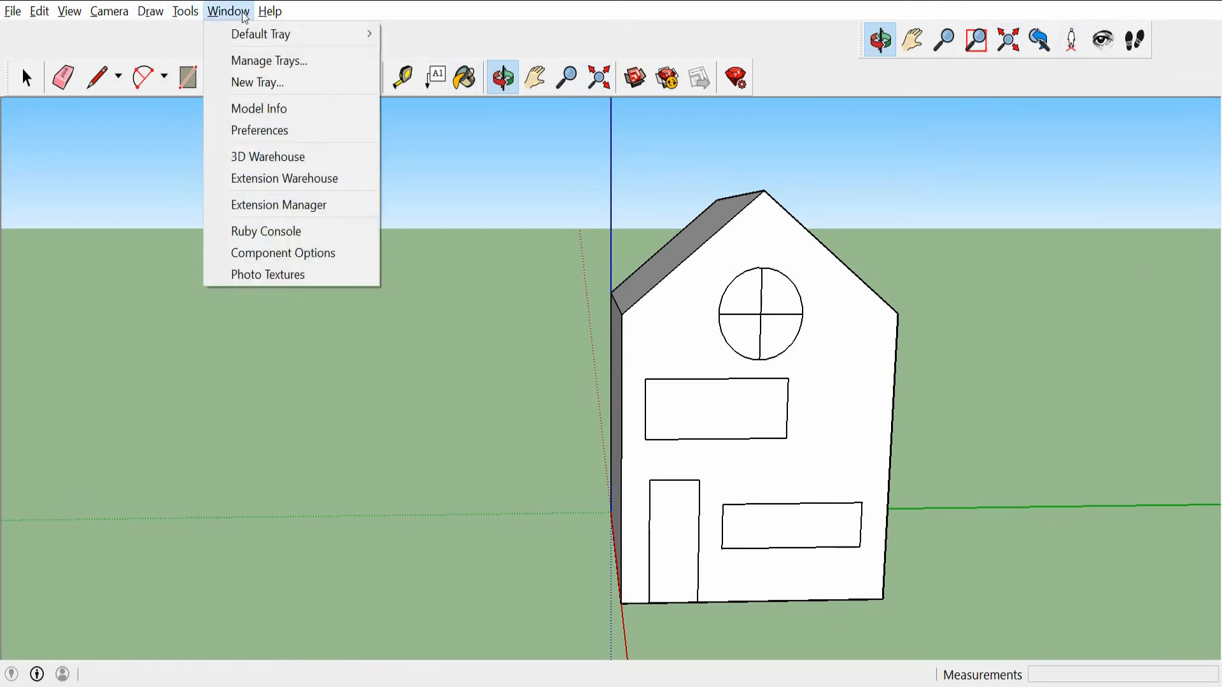
mouse_move(260, 29)
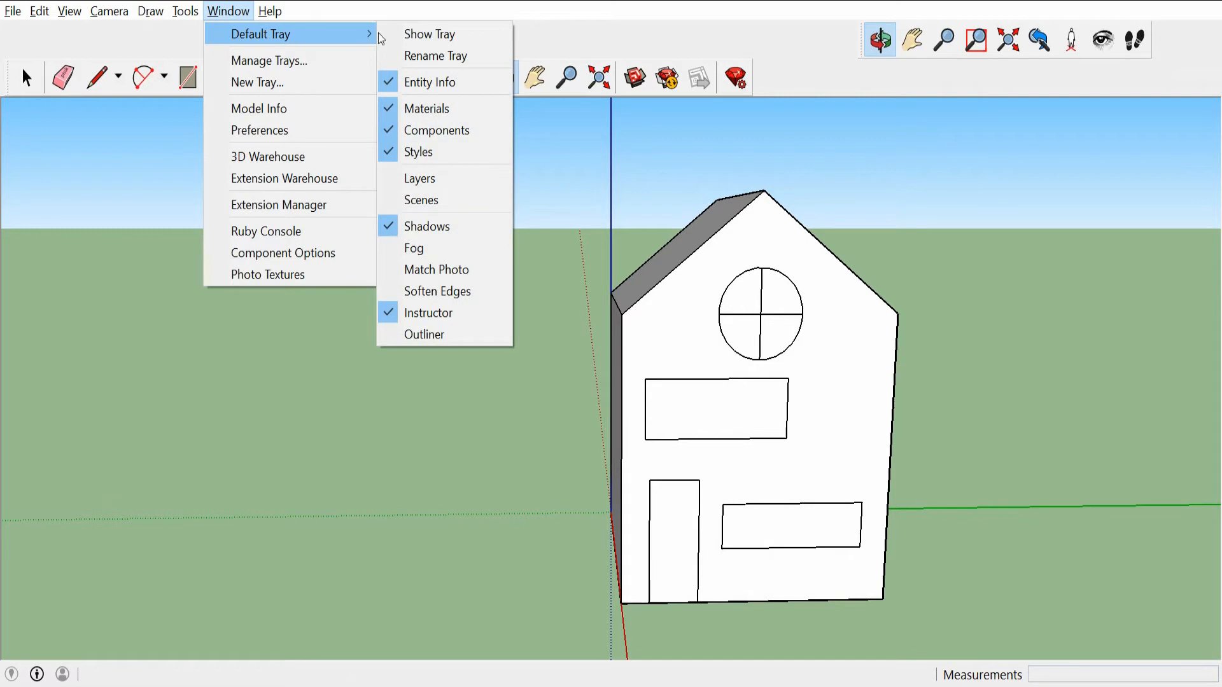
click(426, 33)
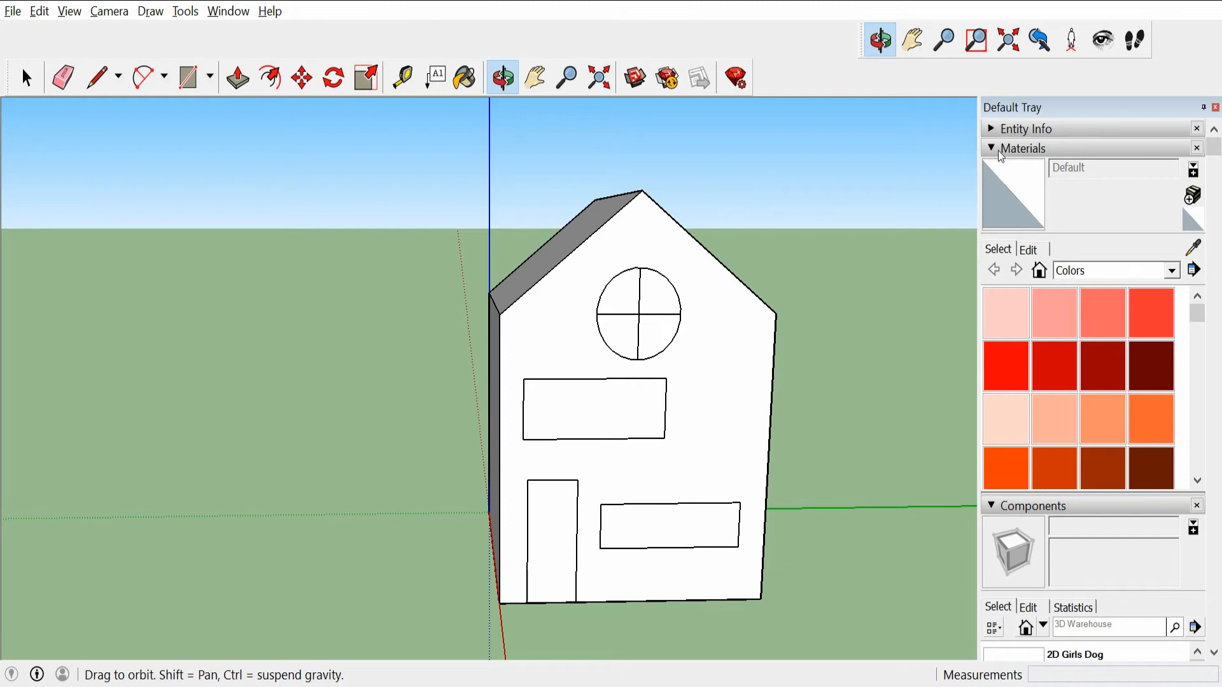
Browse the tray's contents and switch the materials collection to Brick, Cladding and Siding.
scroll(1112, 570, down, 5)
scroll(1112, 569, down, 2)
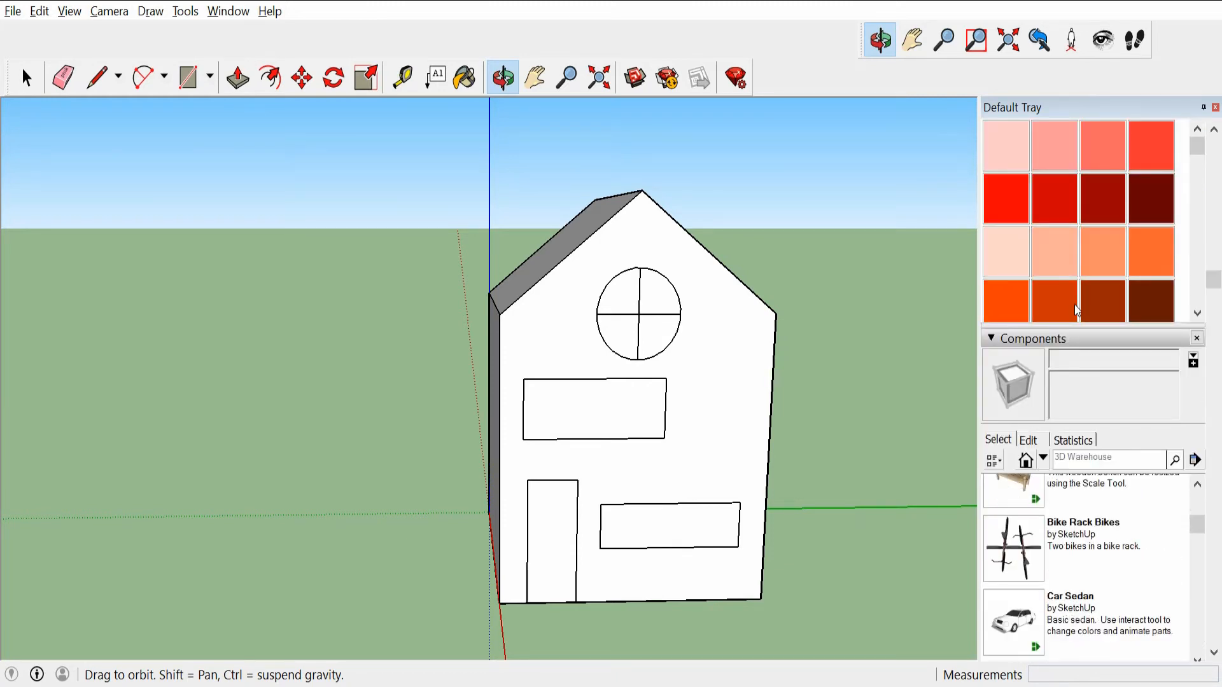
scroll(1088, 300, down, 3)
scroll(1086, 333, up, 6)
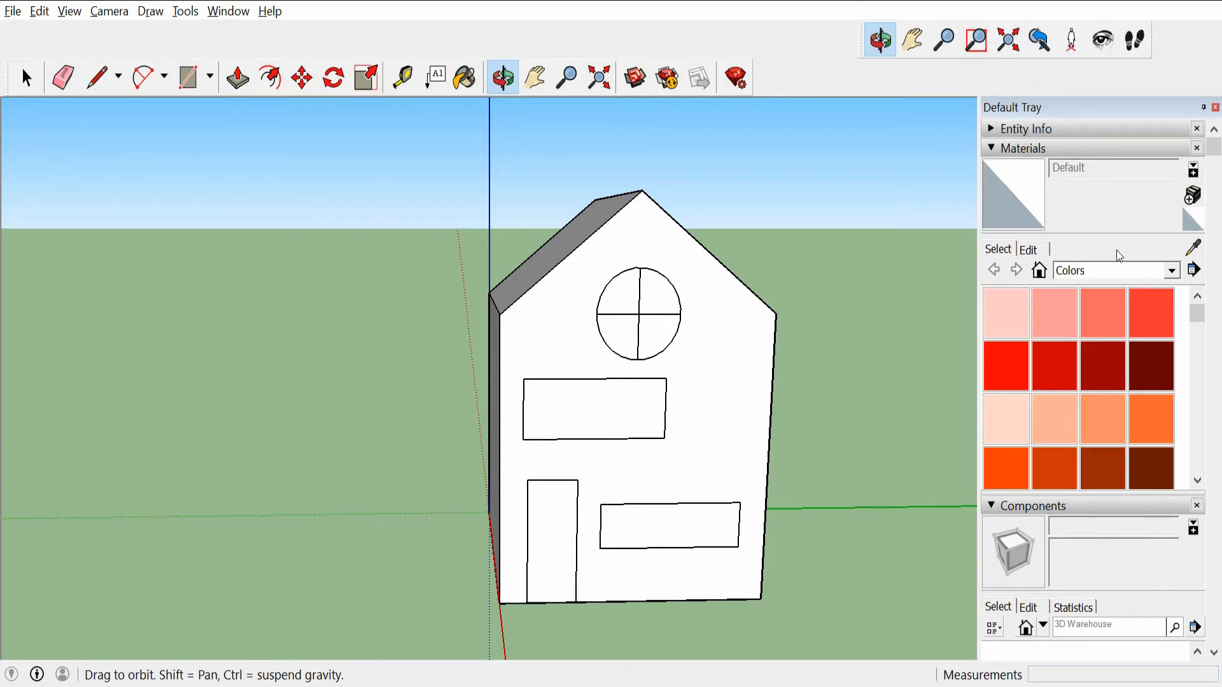
click(1172, 272)
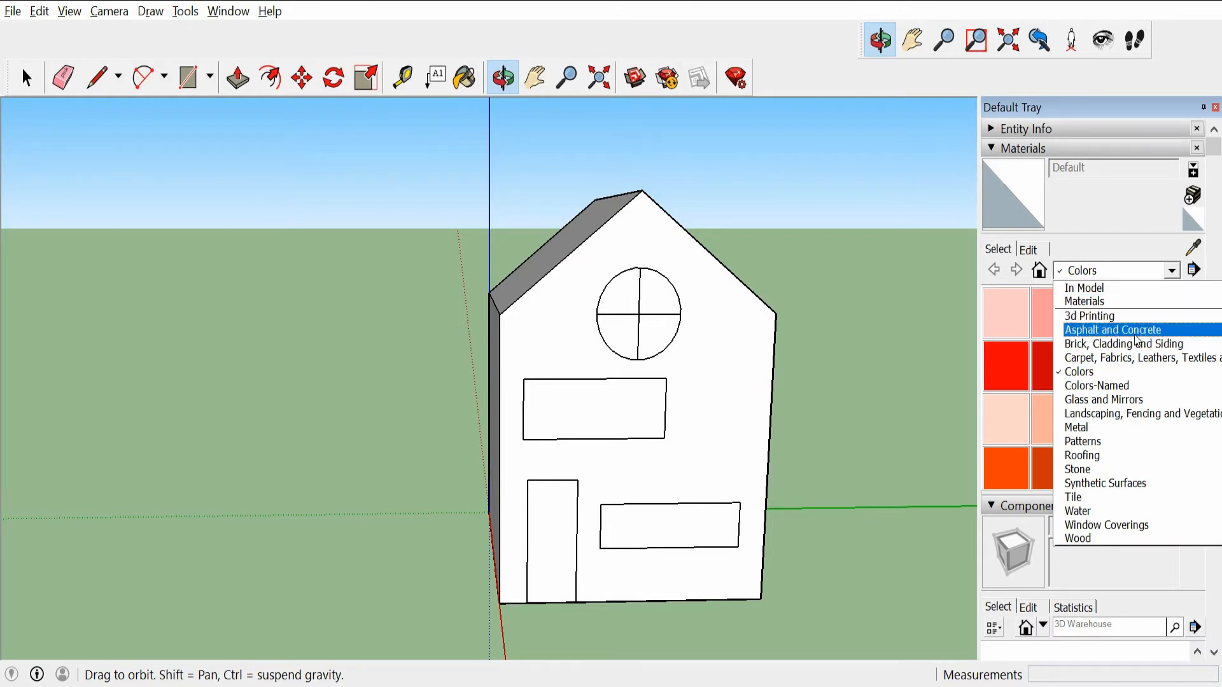
click(1130, 347)
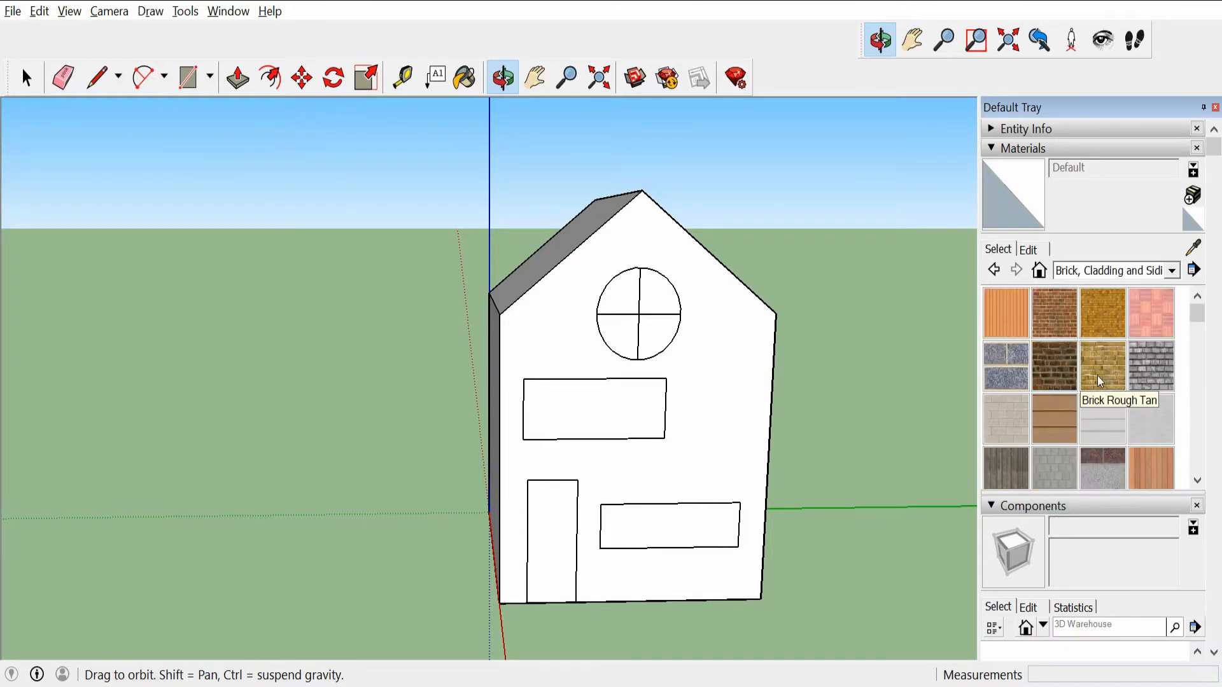
Paint the house's front wall with the Brick Antique 01 material.
scroll(1096, 376, down, 3)
scroll(1096, 376, up, 3)
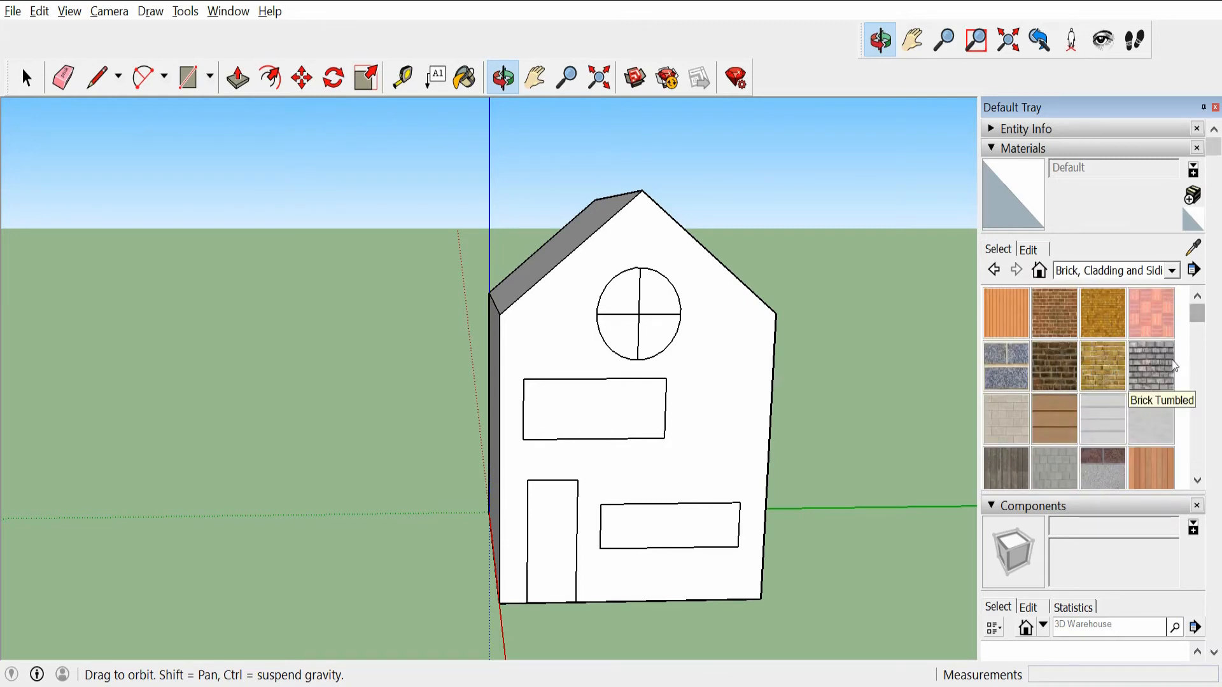
click(1044, 327)
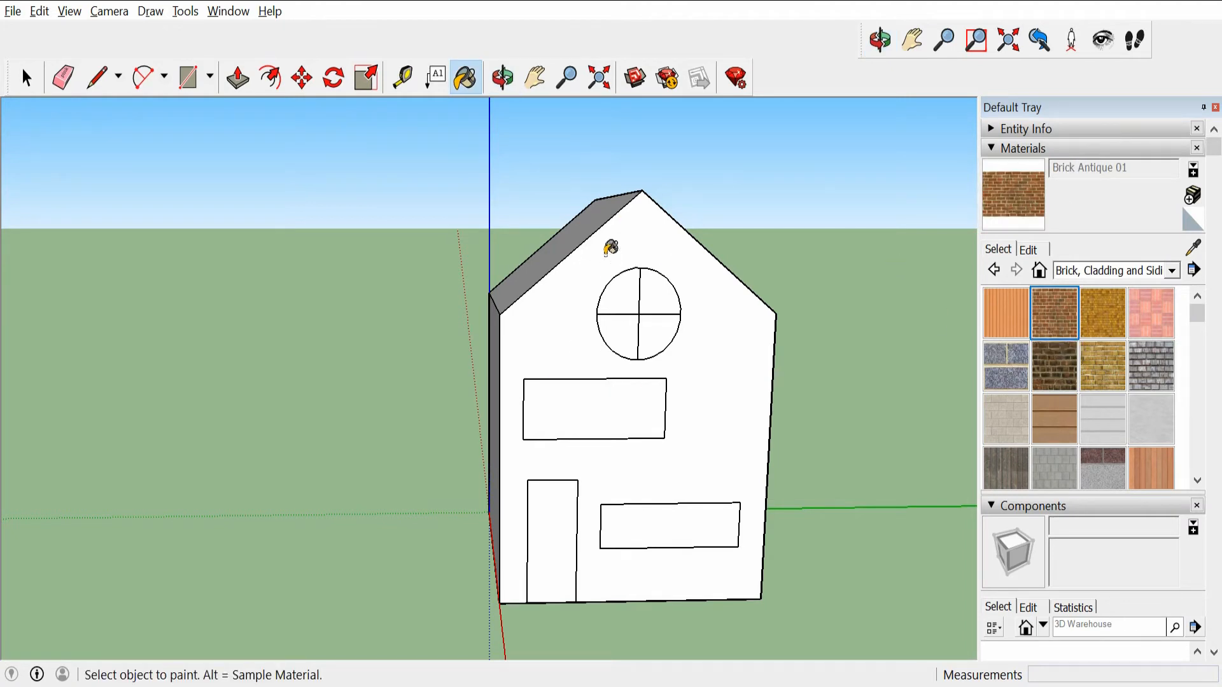
click(730, 375)
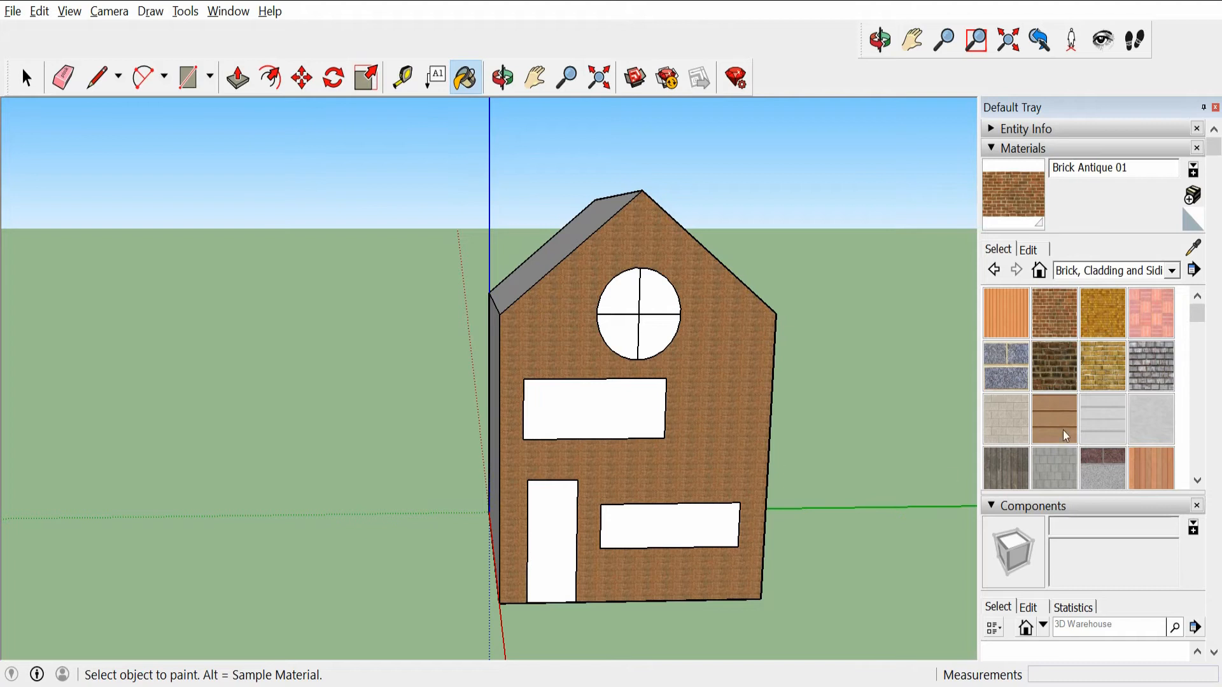
Paint both rectangular front windows and the door with Translucent Glass Gray from the Glass and Mirrors collection.
click(1174, 273)
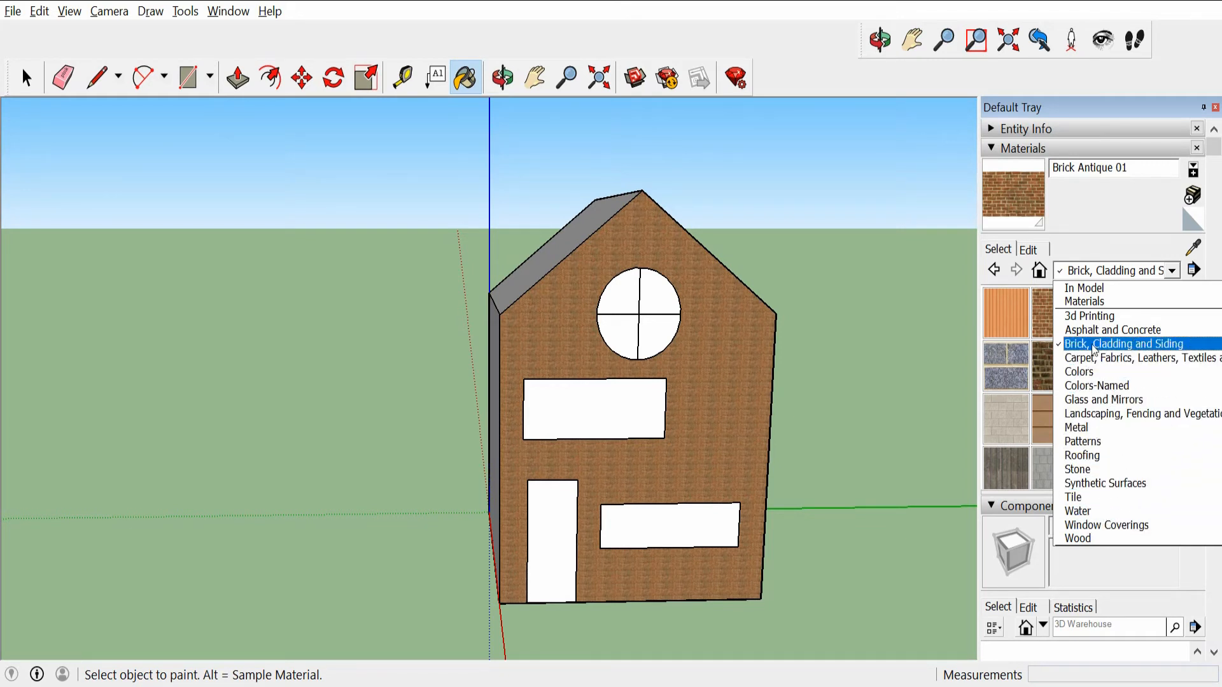
click(1120, 400)
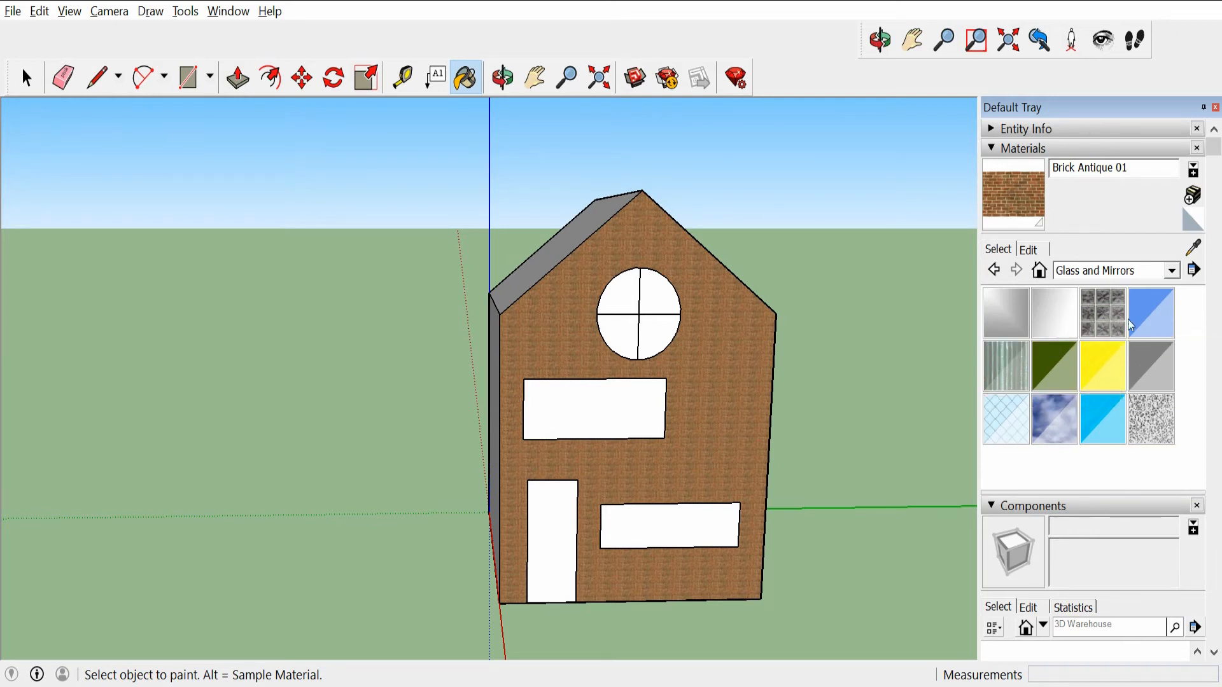
click(1170, 326)
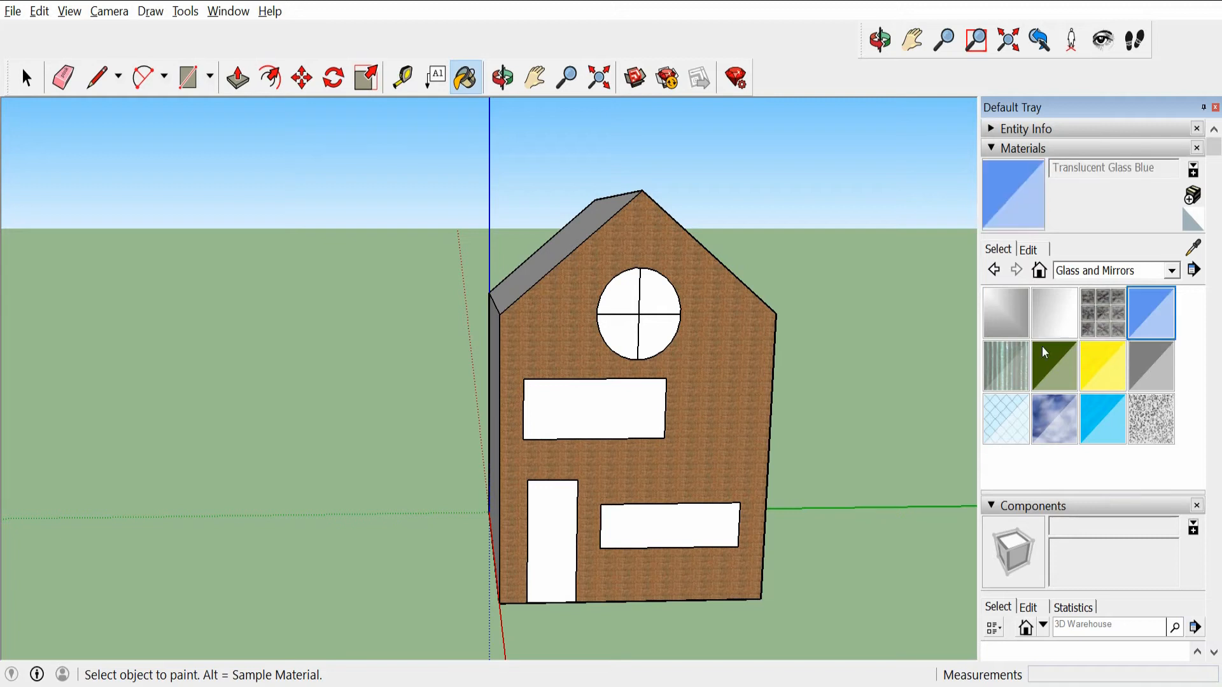
click(1167, 361)
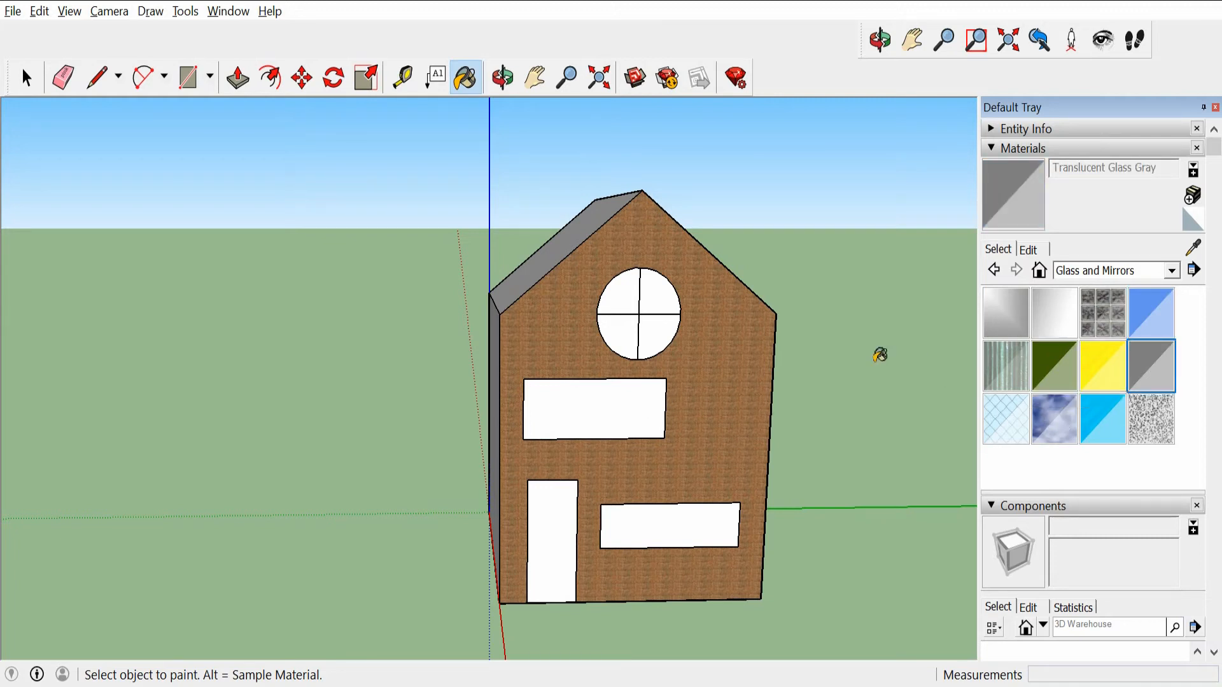
click(621, 418)
click(678, 541)
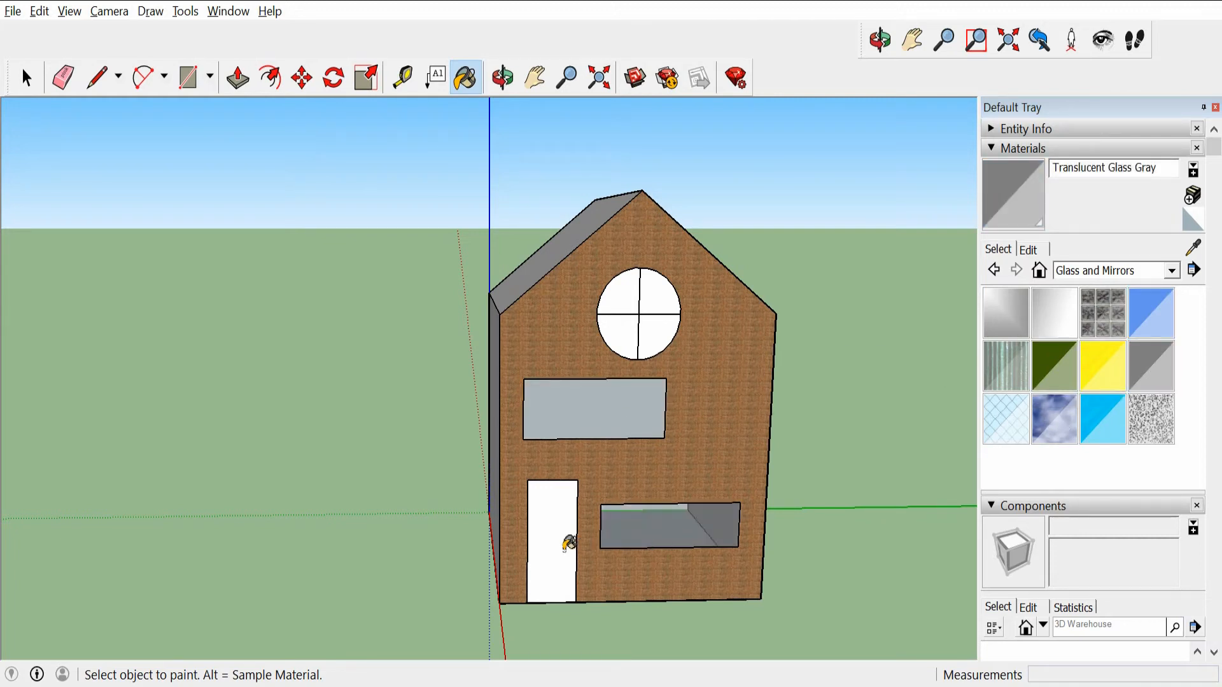
click(567, 543)
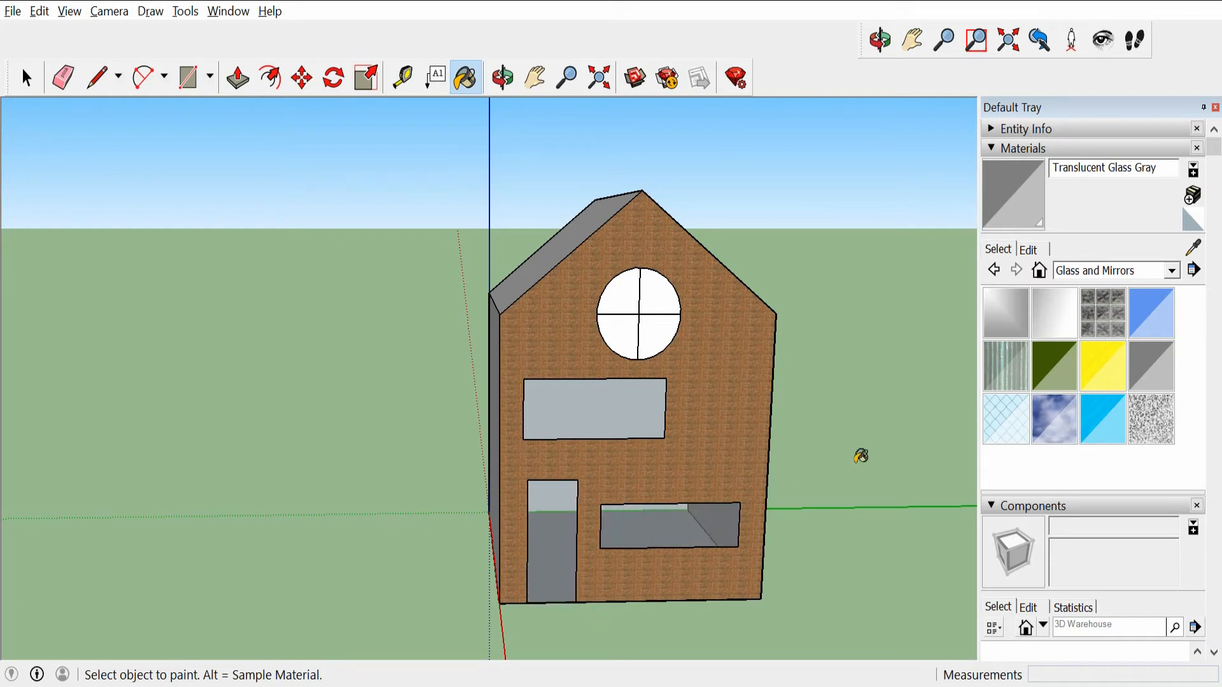
Paint all four quadrants of the round gable window with Translucent Glass Gray.
click(662, 350)
click(662, 300)
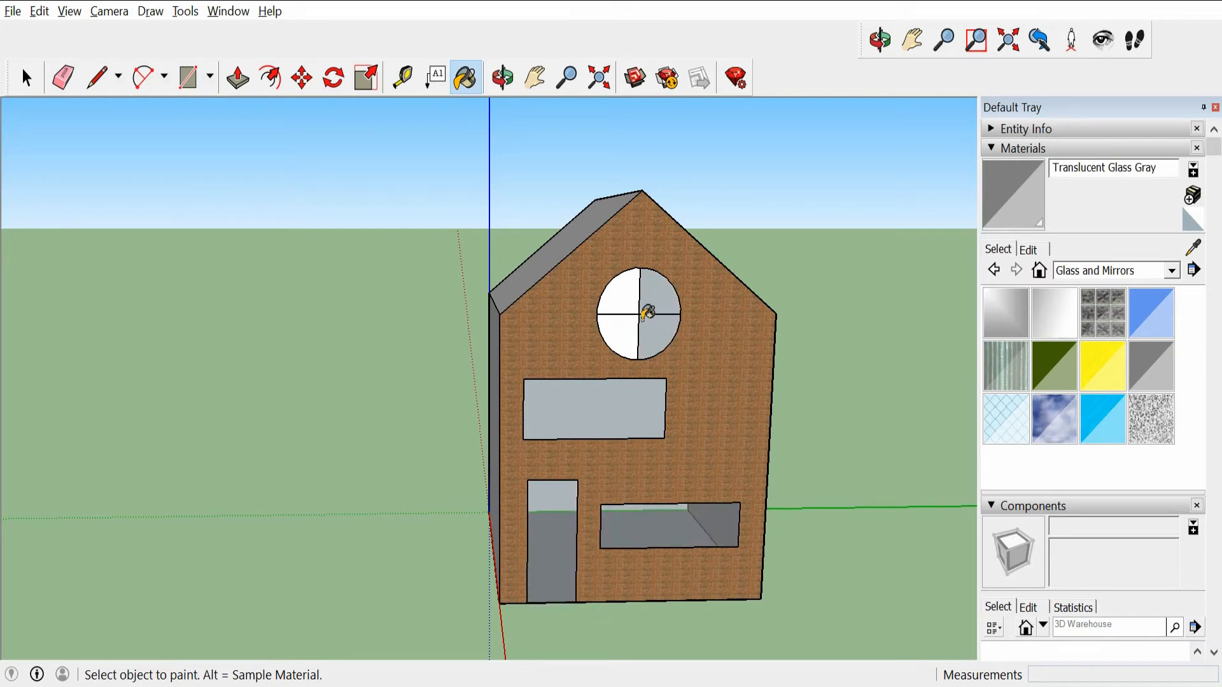
click(630, 307)
click(632, 351)
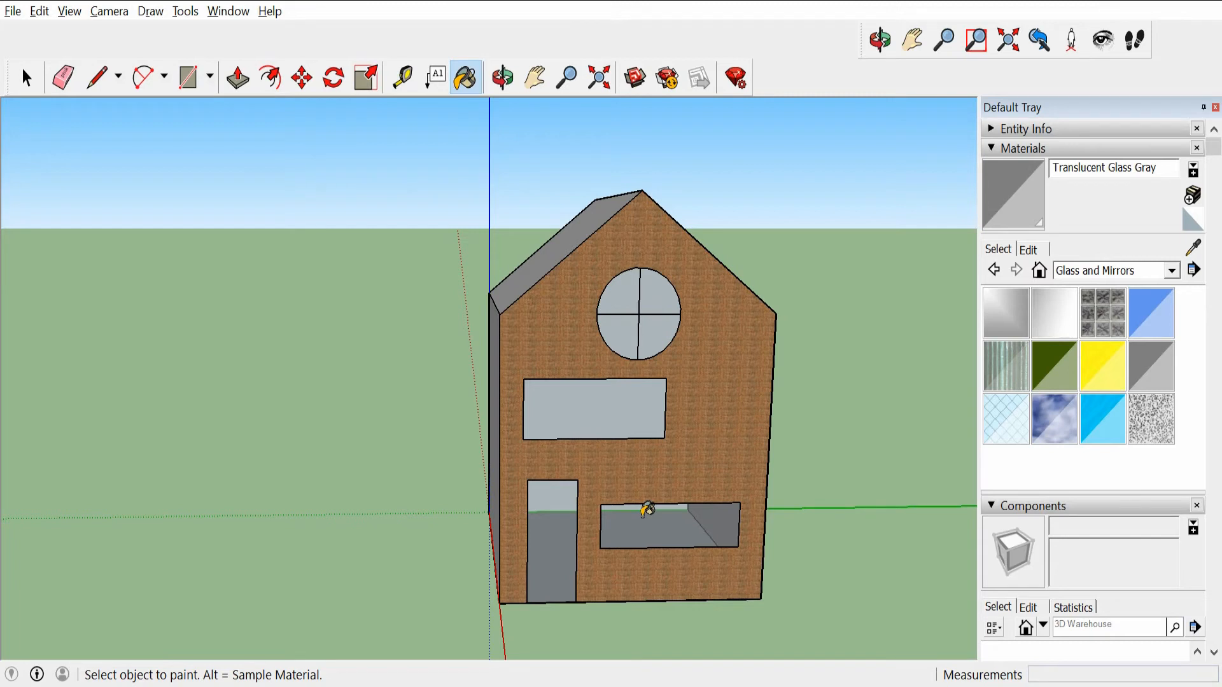
Repaint the front door with the Wood Fence material from the landscaping and fencing collection.
click(1172, 271)
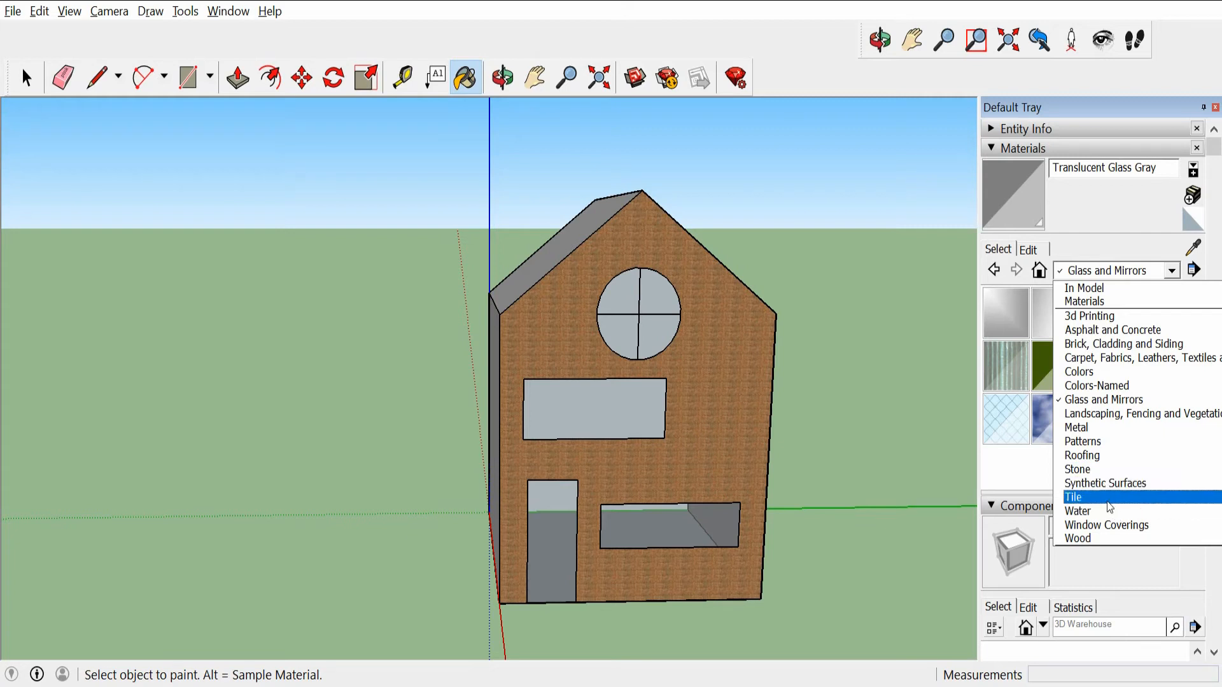
click(1099, 538)
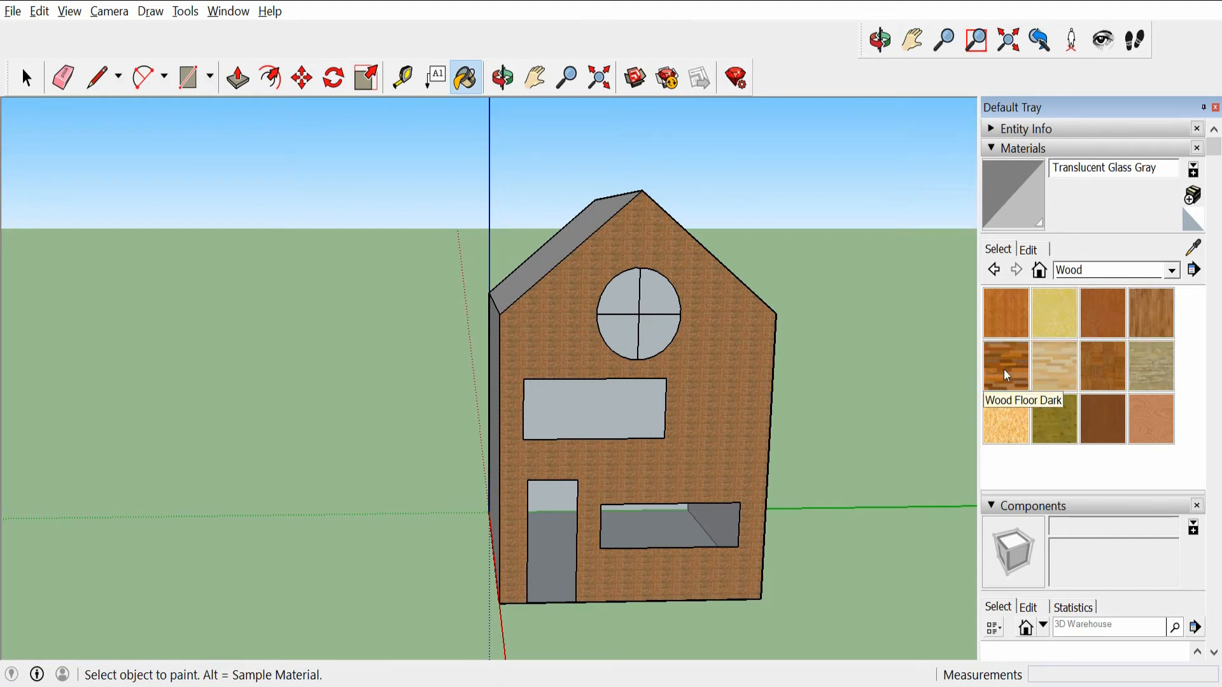
click(1096, 273)
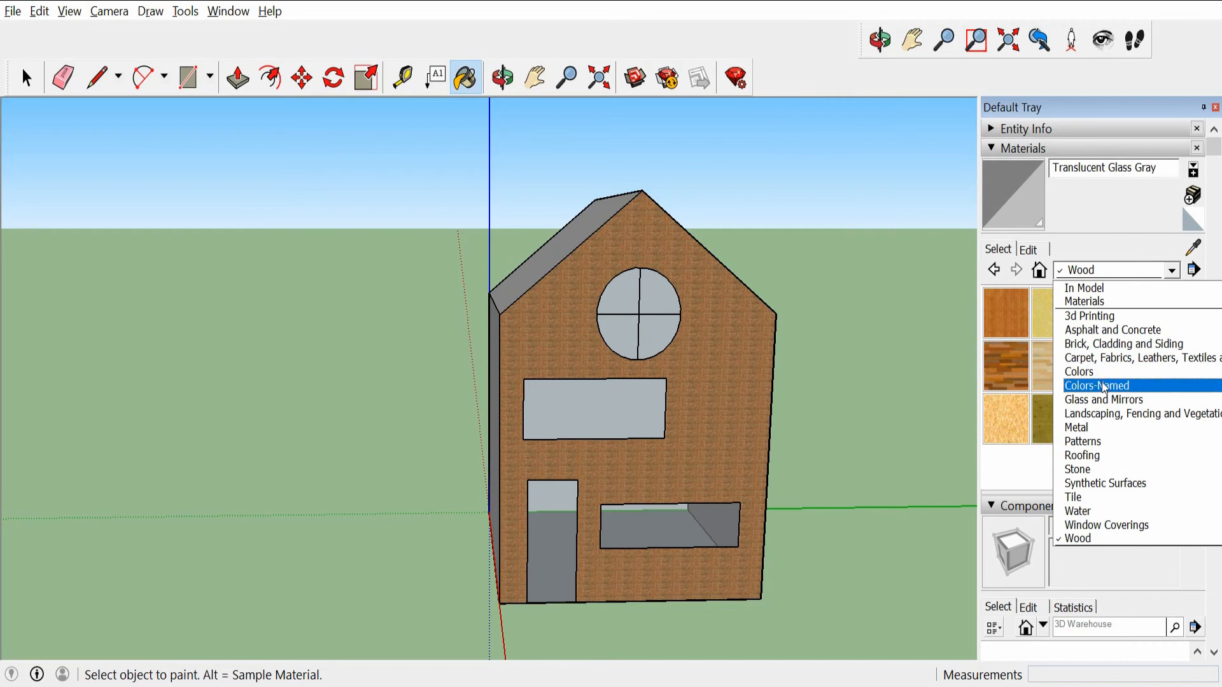
click(1133, 412)
scroll(1098, 390, down, 10)
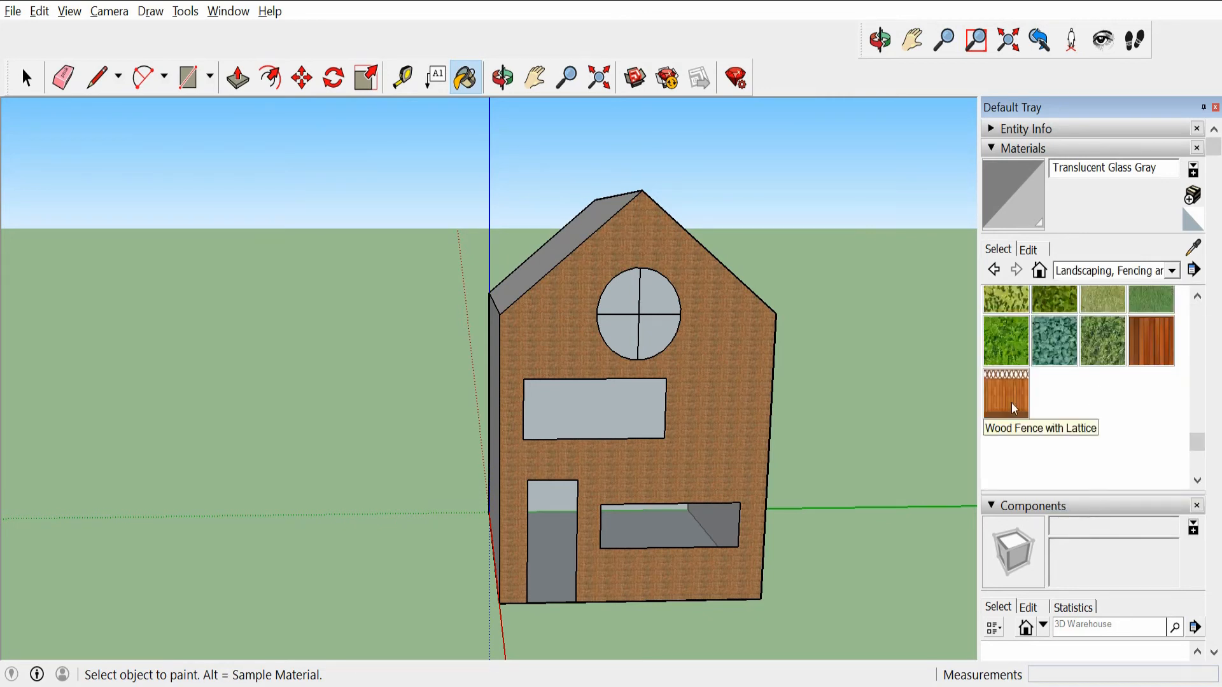
click(1154, 346)
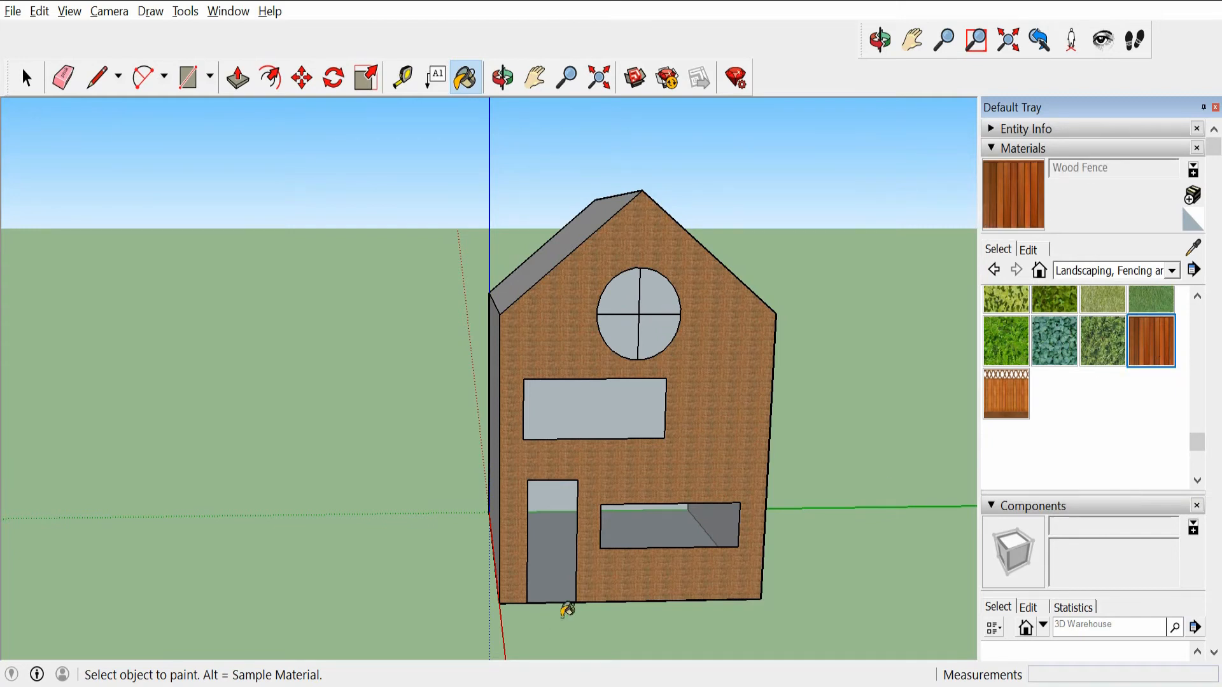
scroll(563, 573, up, 5)
scroll(562, 573, up, 2)
click(565, 560)
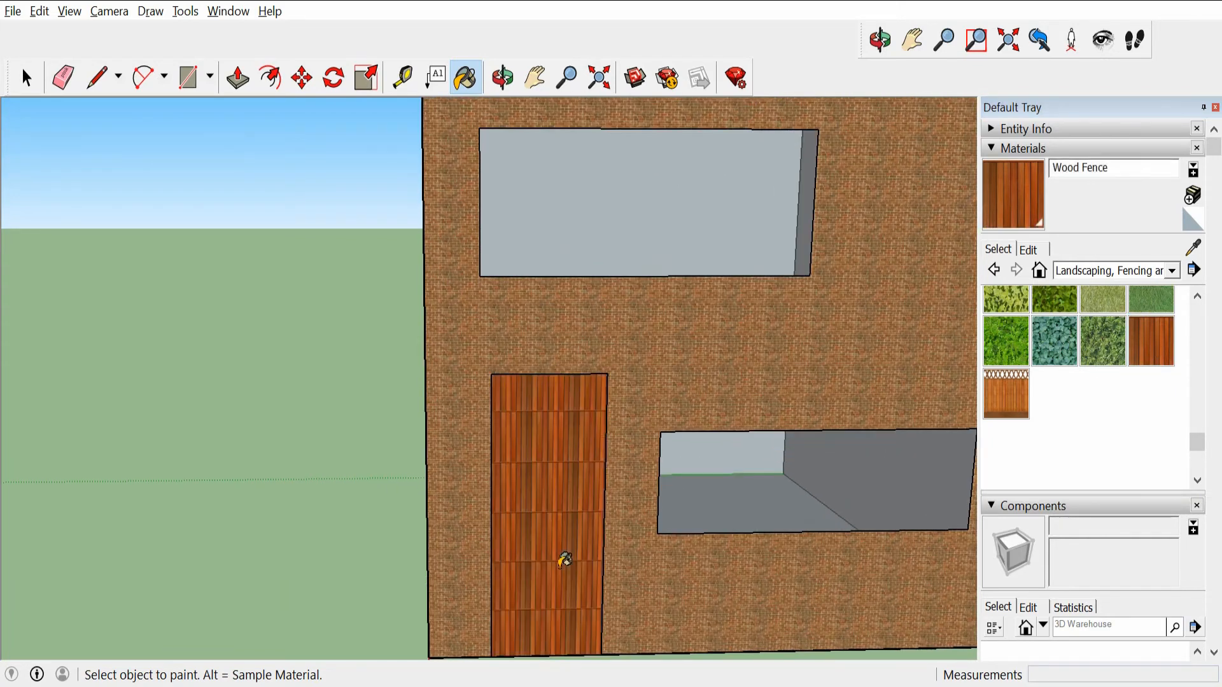
scroll(616, 581, down, 5)
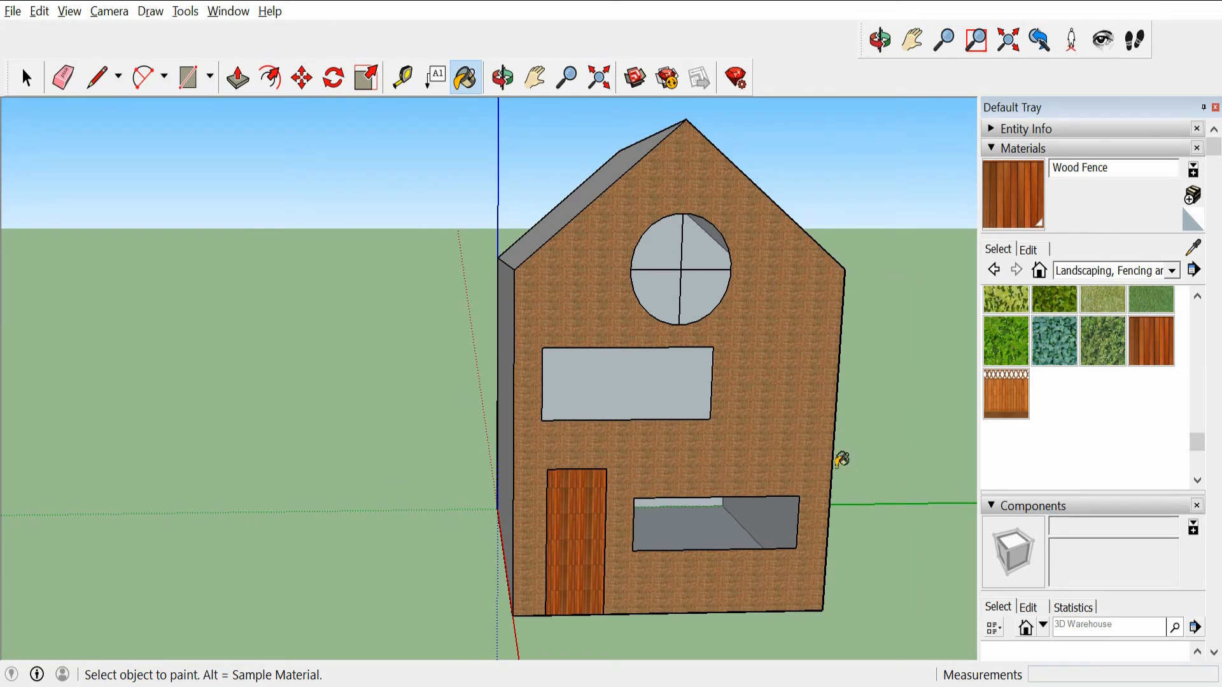
Draw a tall door-like rectangle on the unpainted side wall, near its left edge and ending just above the ground.
middle_drag(874, 525, 687, 469)
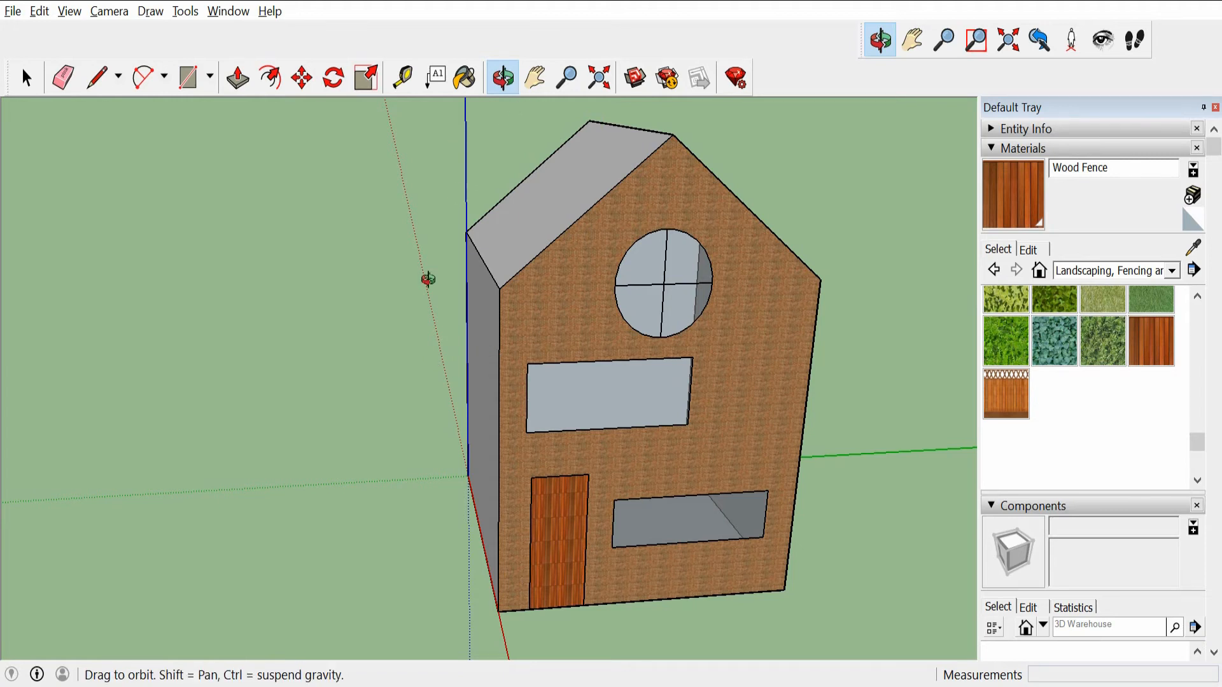
drag(296, 438, 768, 470)
key(h)
drag(689, 483, 807, 380)
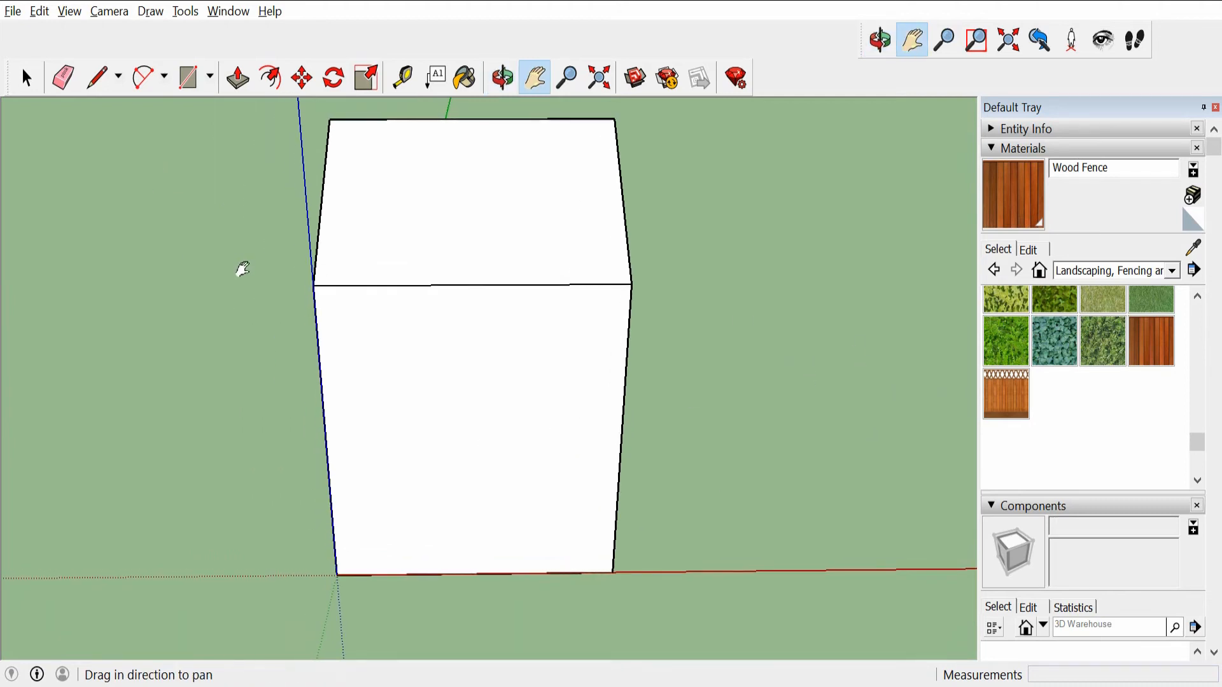
key(r)
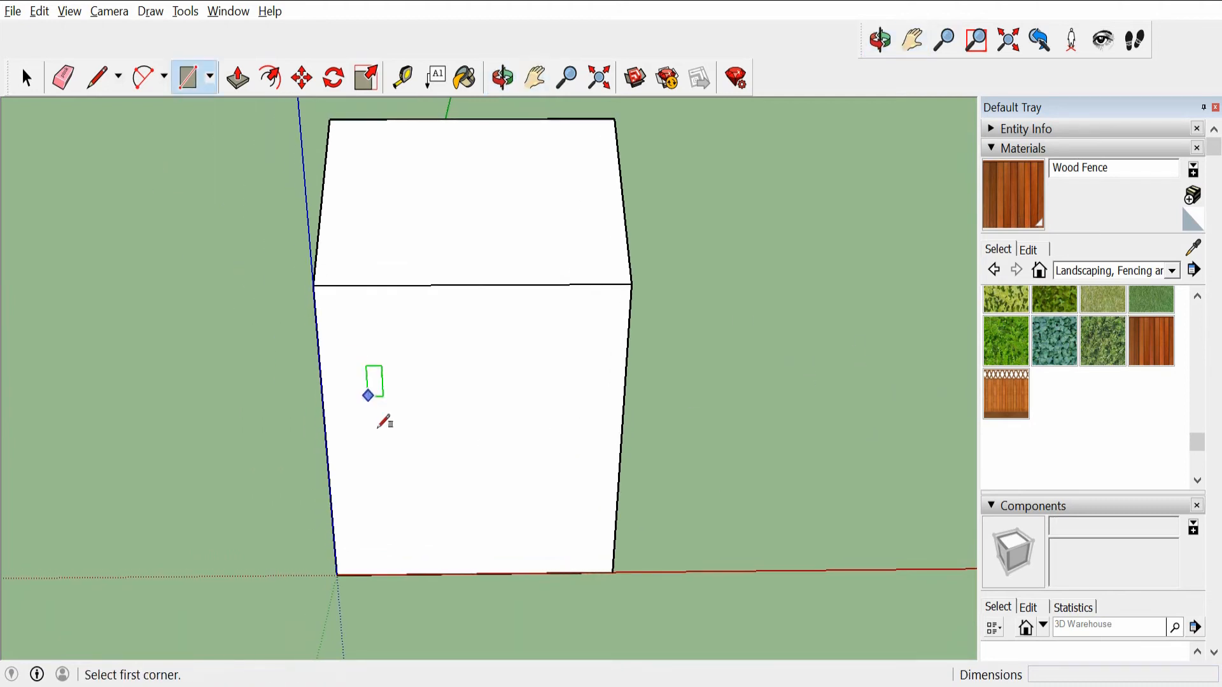
click(333, 347)
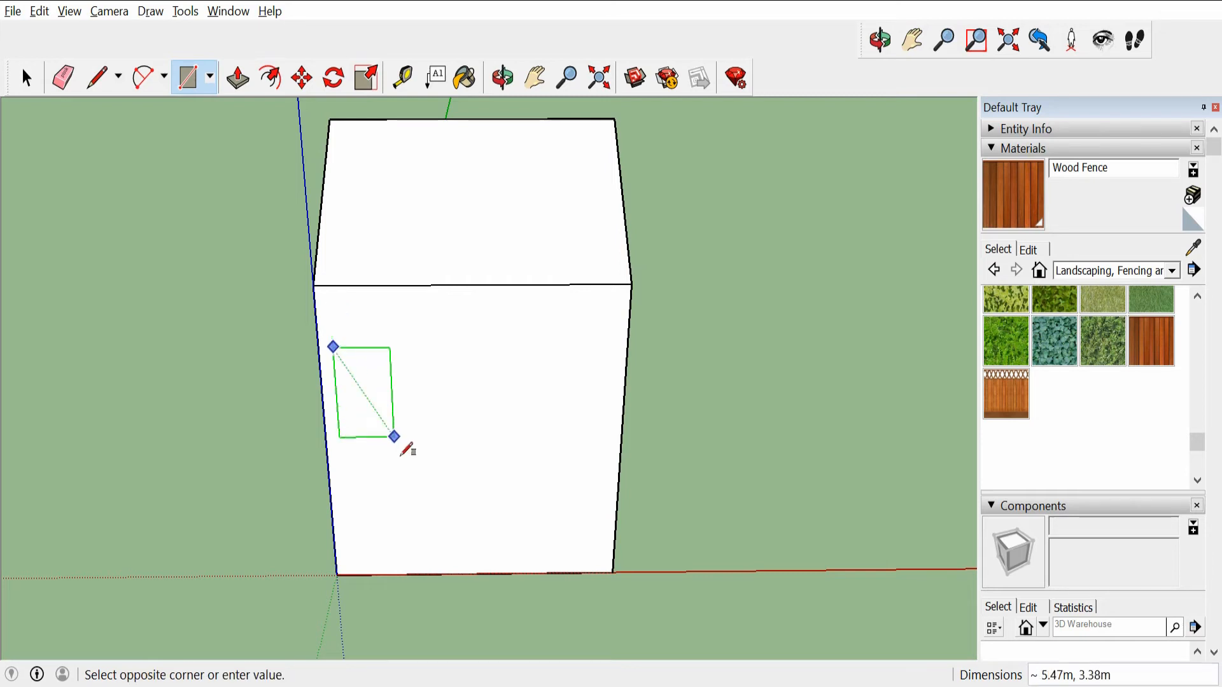
click(448, 581)
Draw two window rectangles beside the tall one on the side wall, the upper about 10.11 by 4.85 m, the lower about 10.15 by 5.72 m.
click(459, 365)
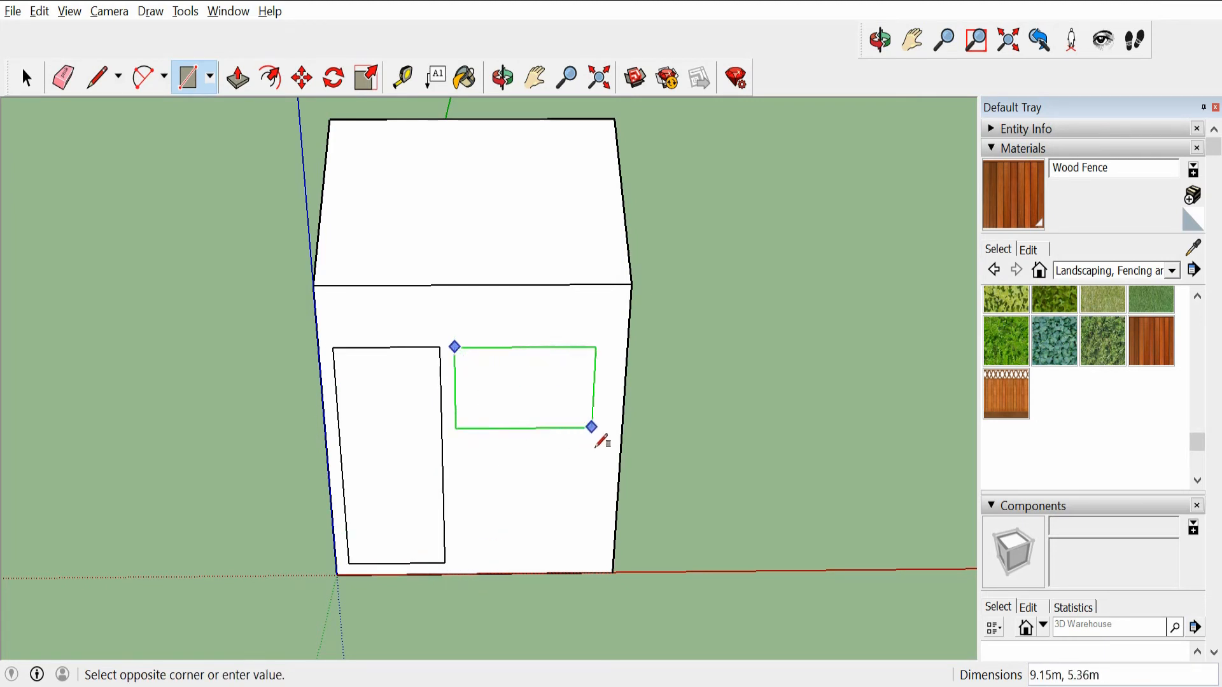
click(606, 421)
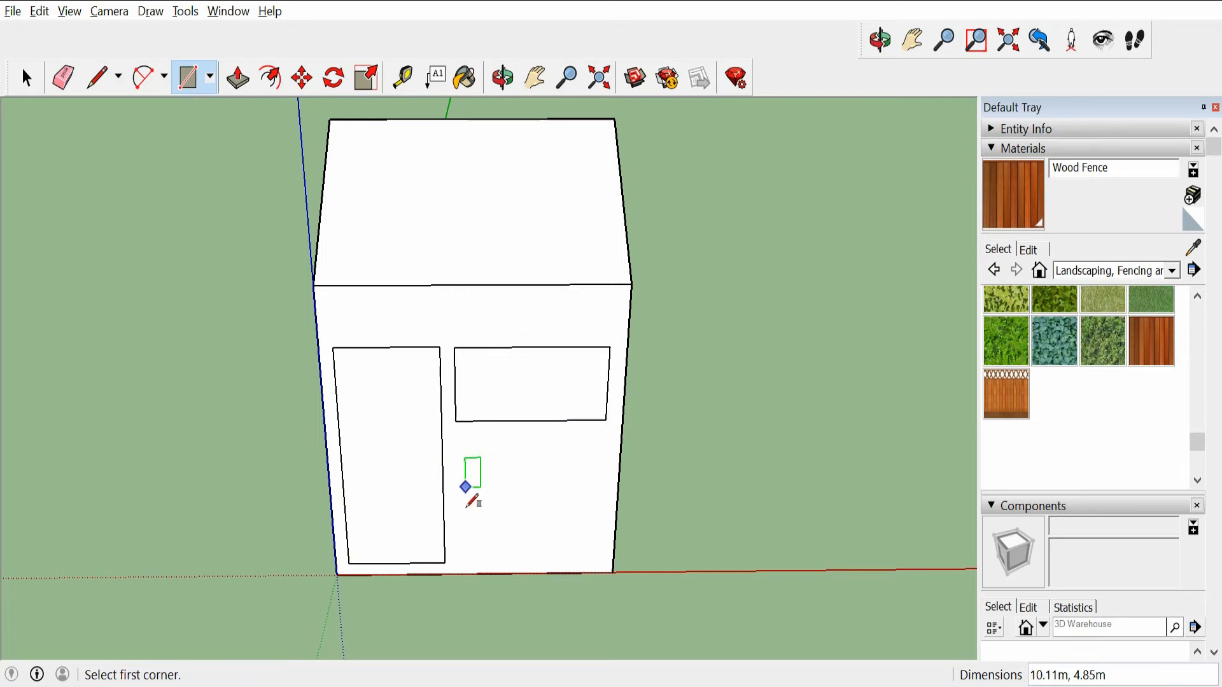
click(458, 488)
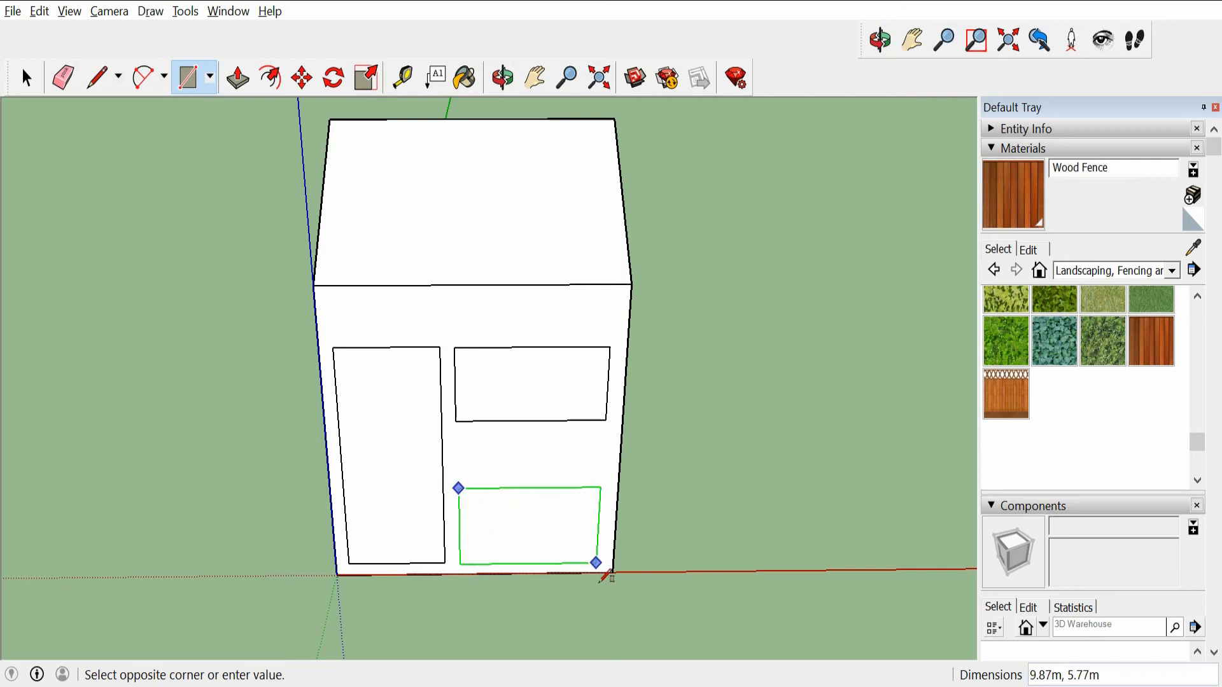
click(600, 564)
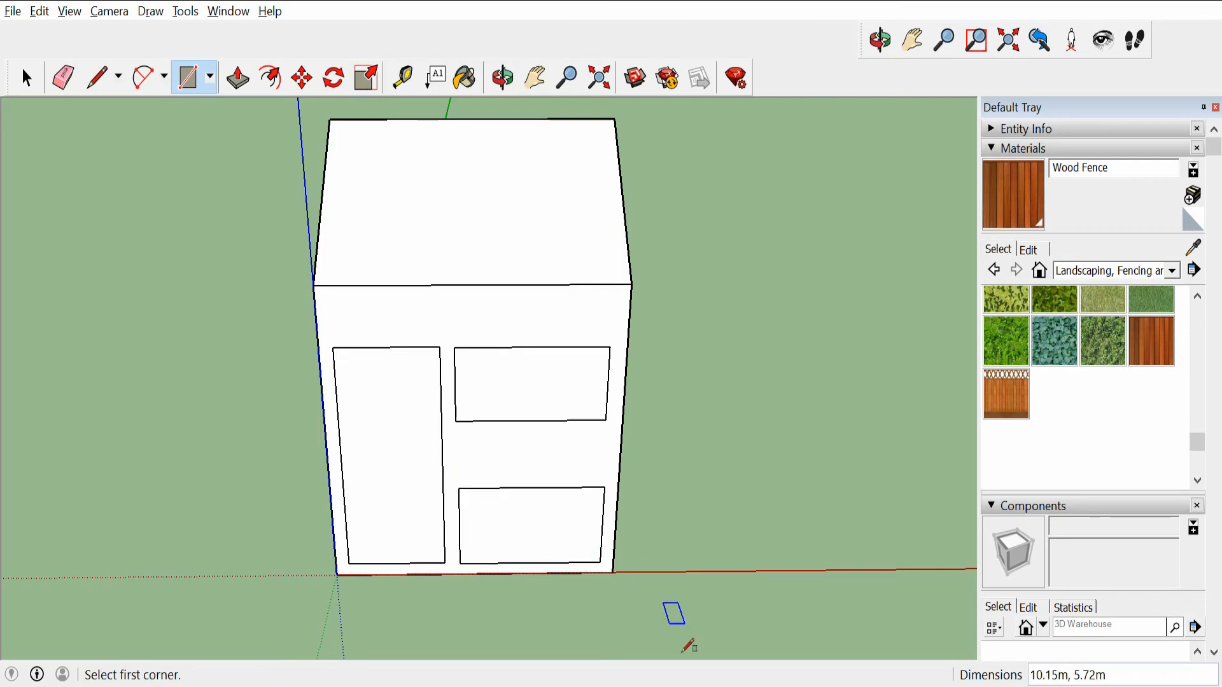
Draw a narrow rectangle about 10.12 m by 1.01 m directly beneath the side wall's upper window, starting at its lower-left corner.
scroll(544, 439, up, 2)
scroll(545, 439, up, 3)
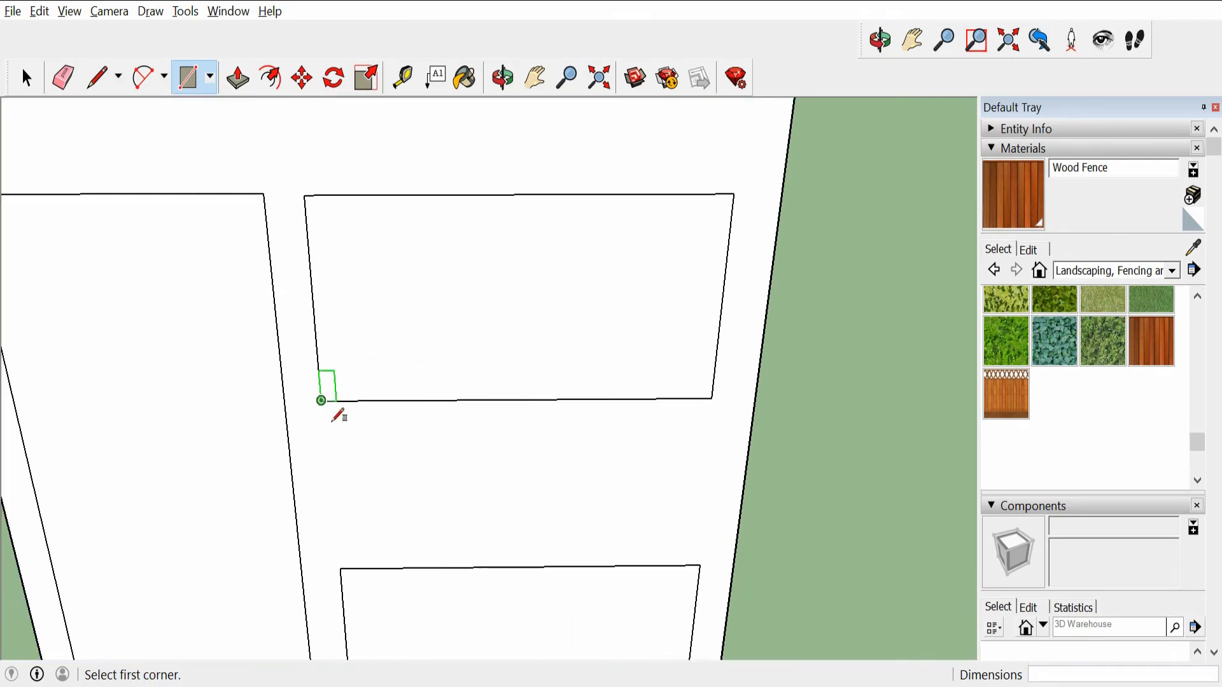
scroll(414, 445, down, 4)
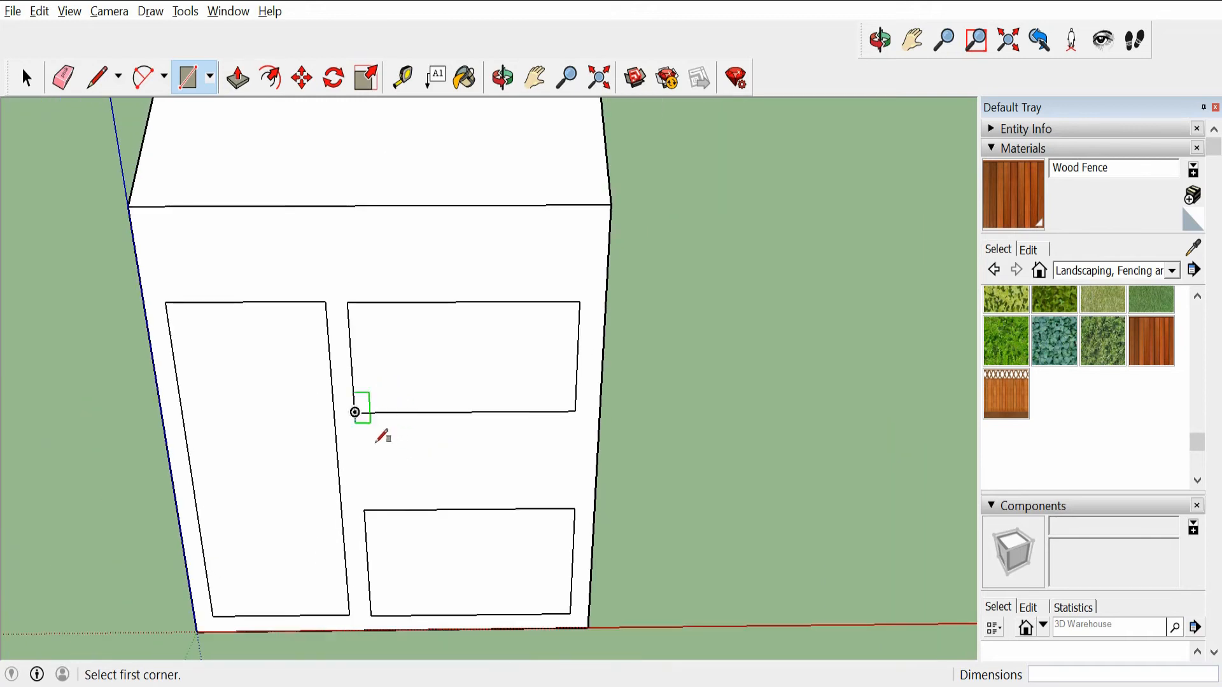
click(355, 412)
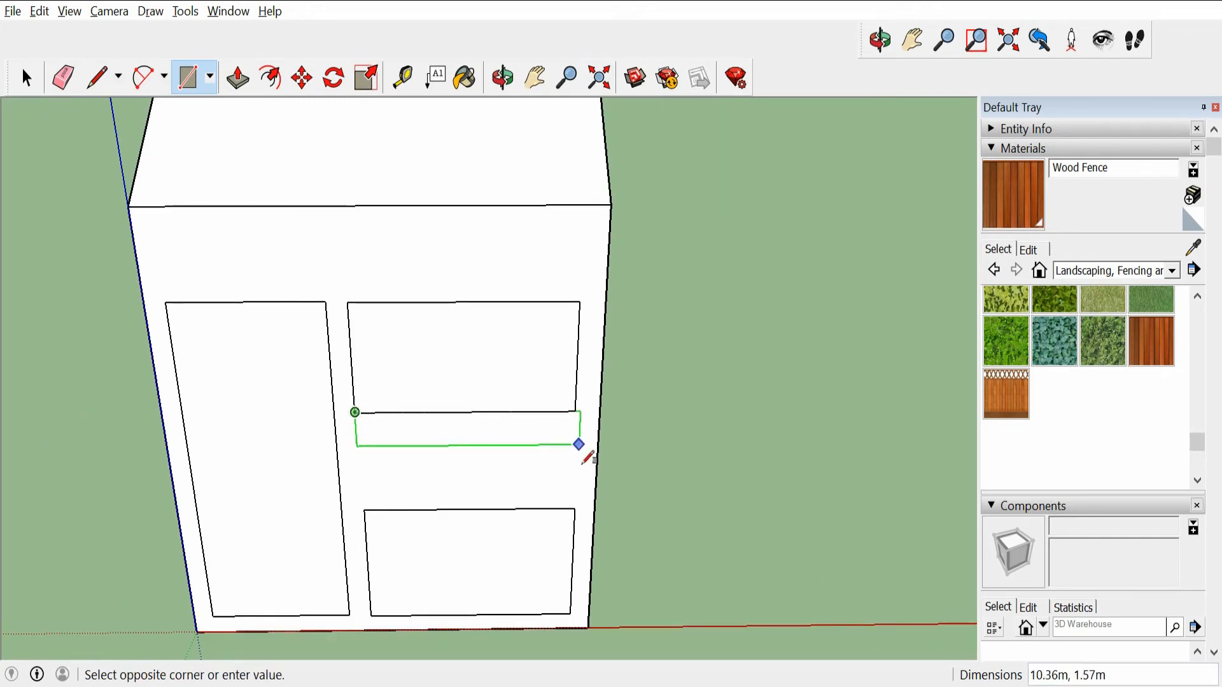
scroll(582, 457, up, 4)
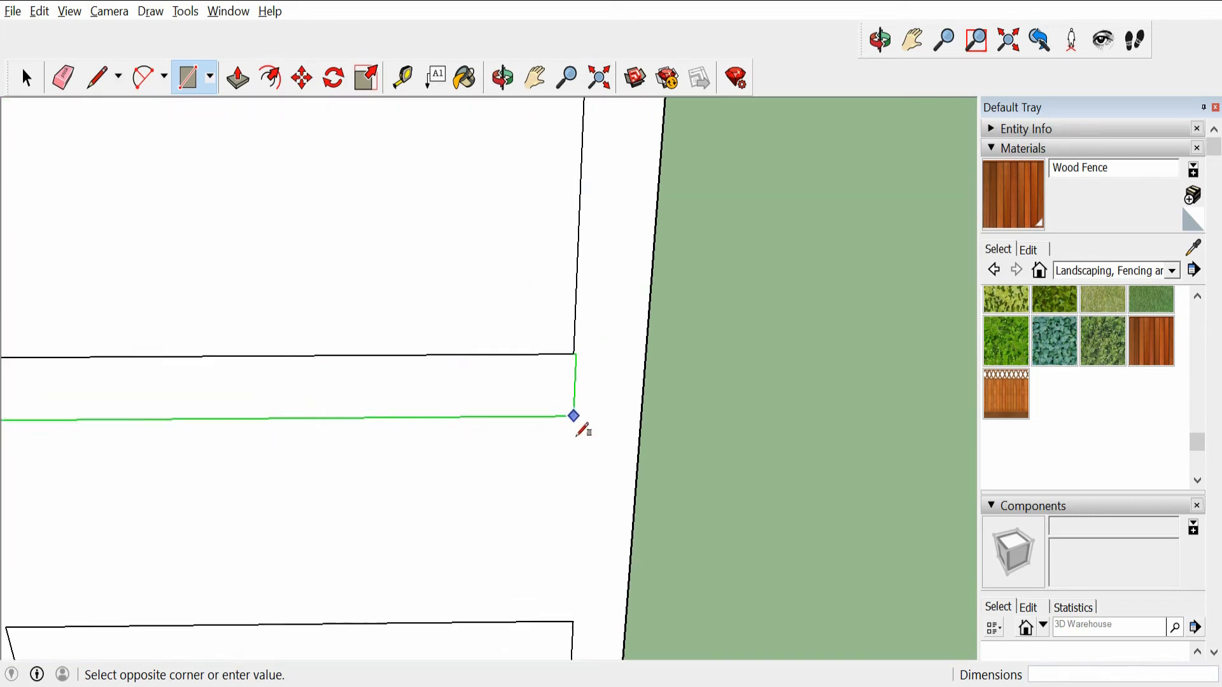
click(574, 435)
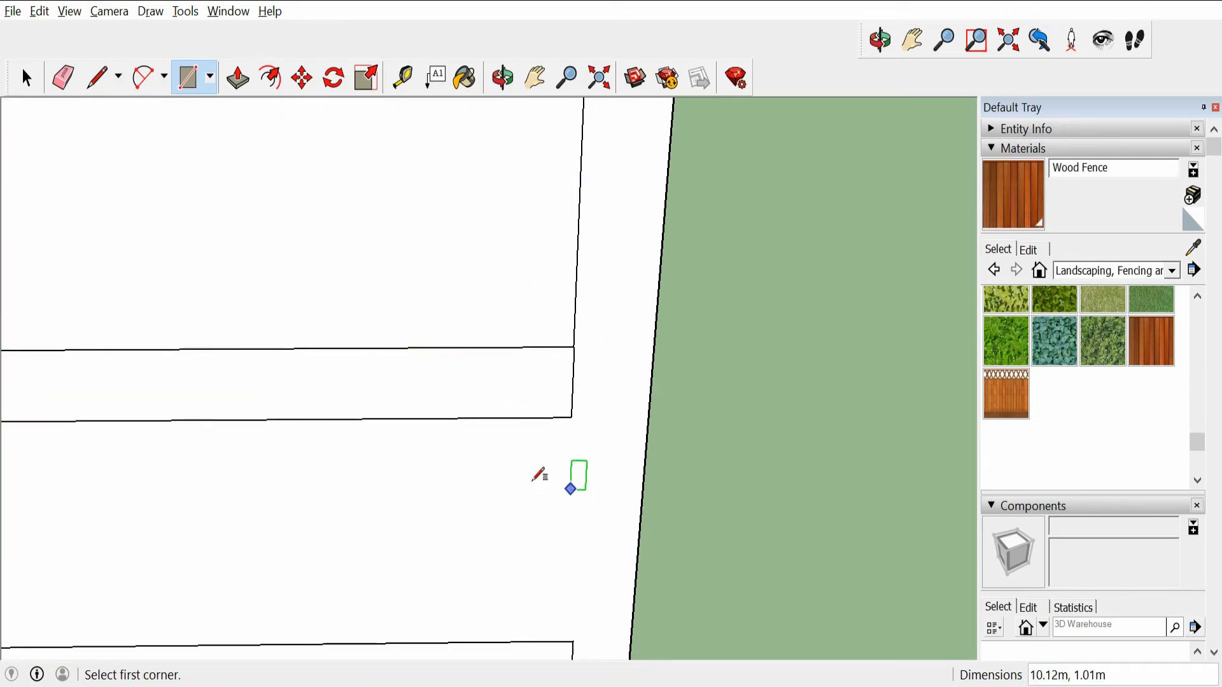
Push/Pull the narrow strip beneath the side wall's upper window outward about 4.85 m to form a ledge.
scroll(452, 431, down, 5)
scroll(376, 472, down, 5)
middle_drag(369, 466, 581, 401)
scroll(561, 401, up, 4)
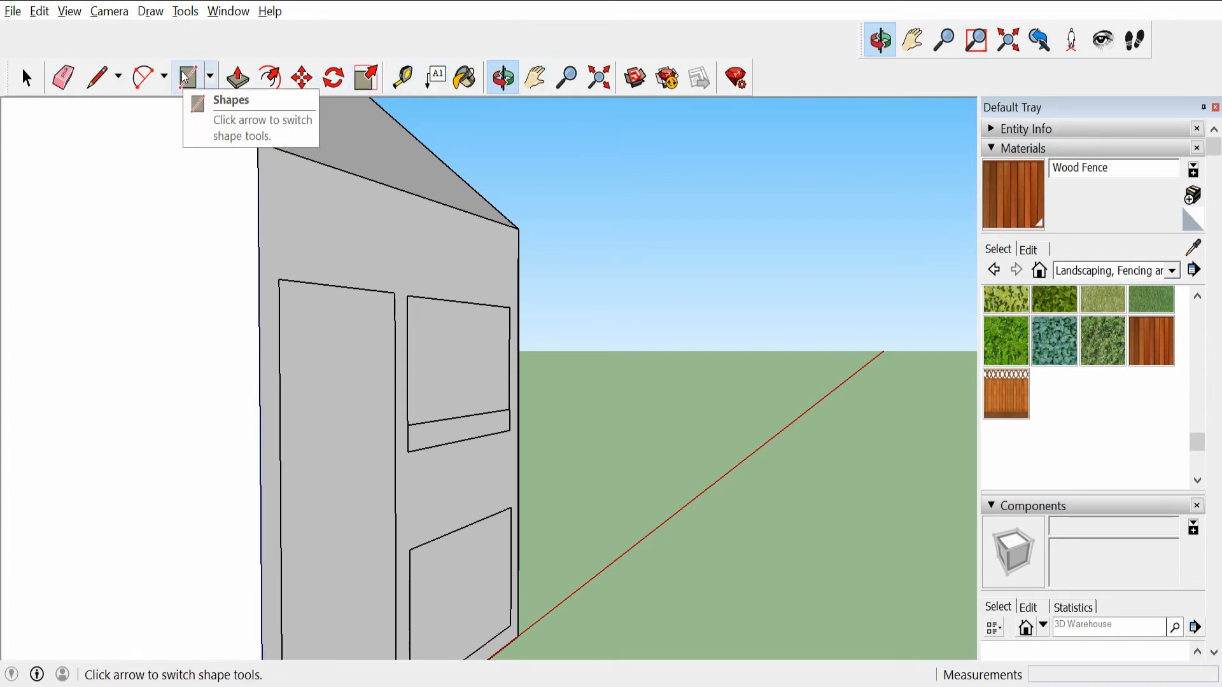
key(p)
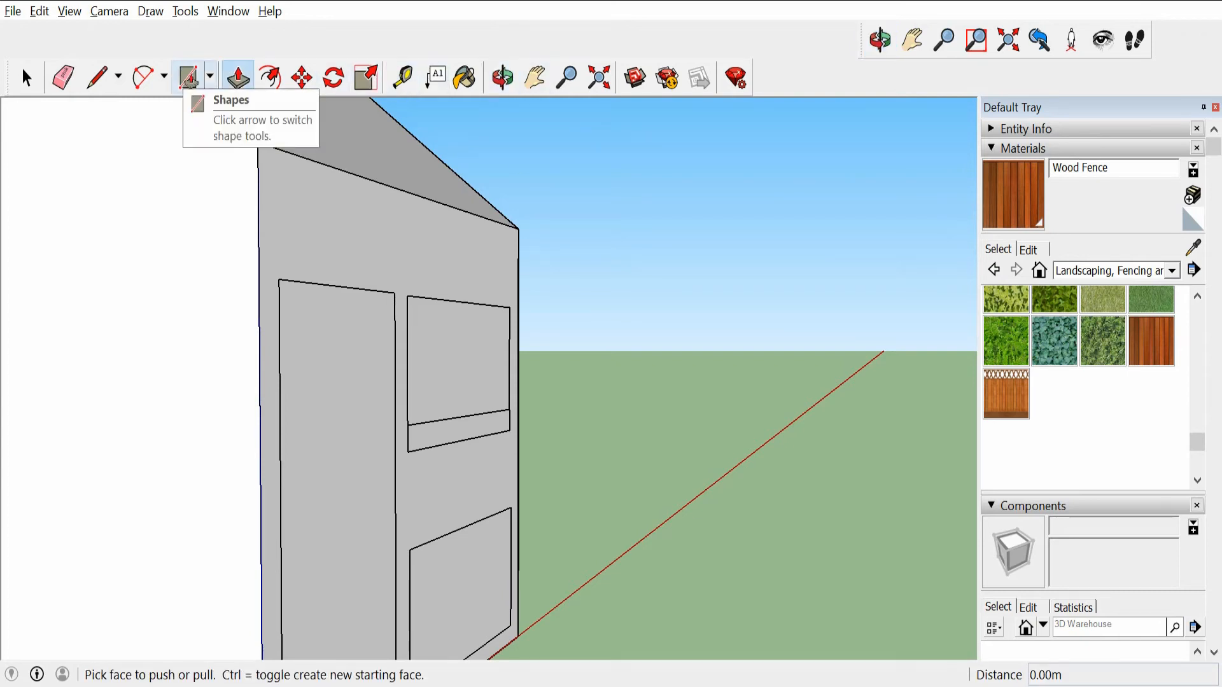
click(456, 437)
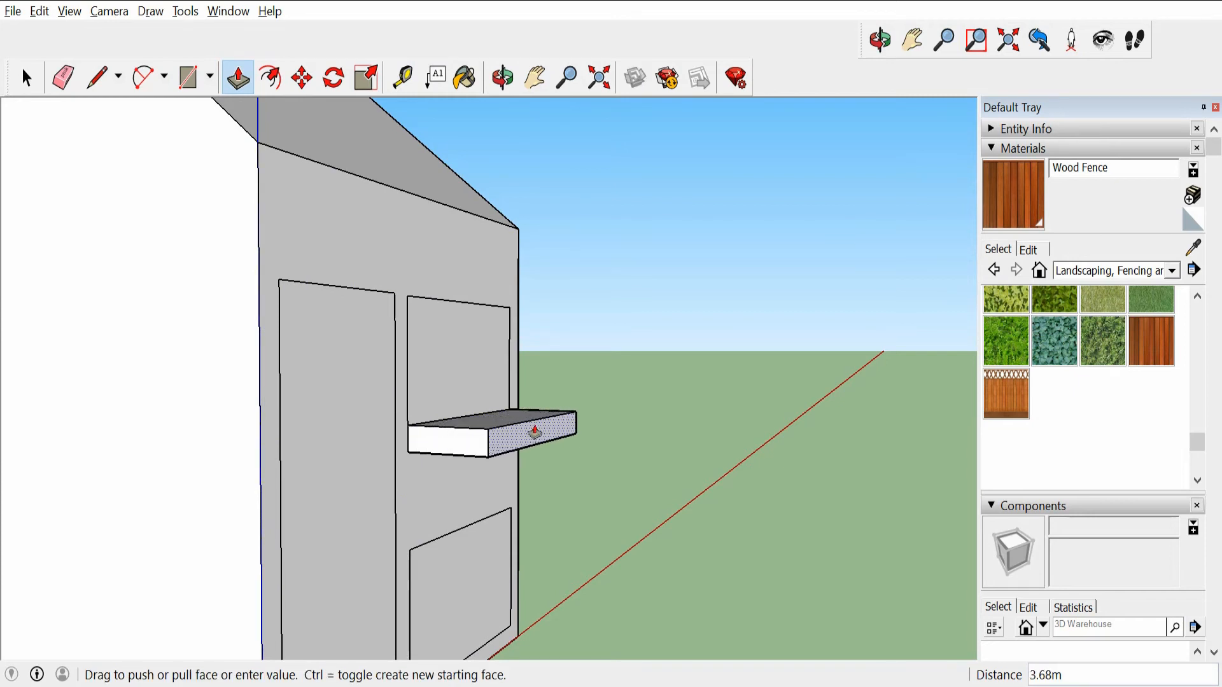
click(558, 431)
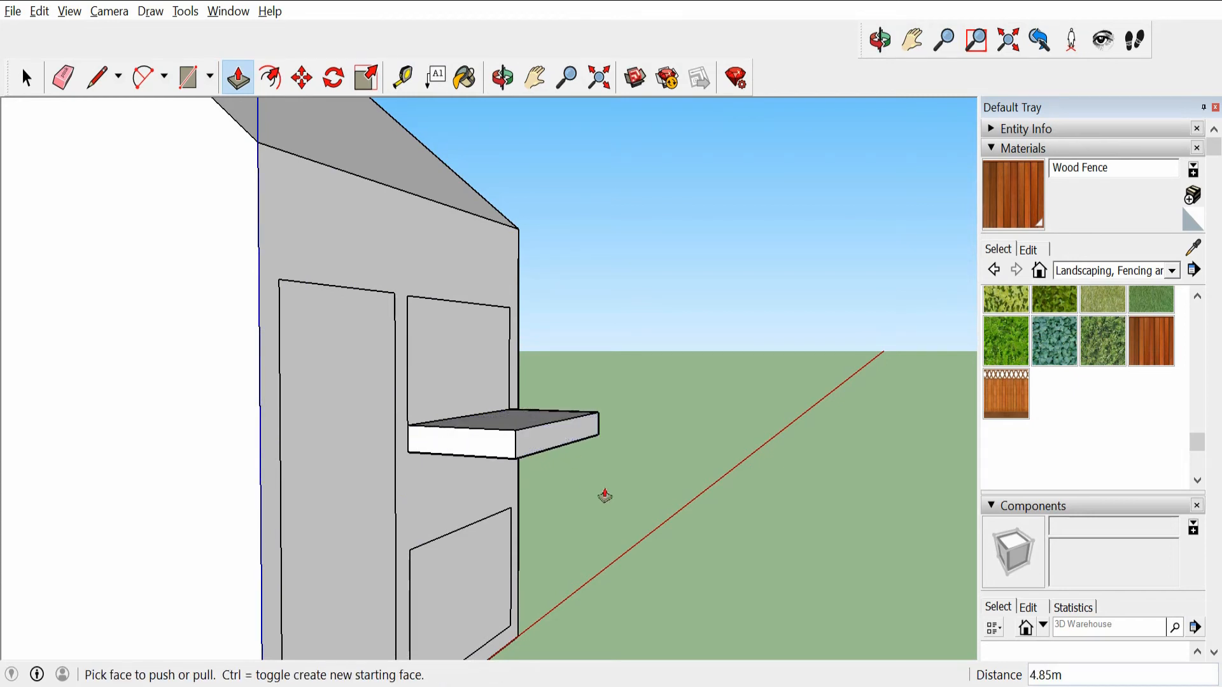
Paint the side wall and the ledge's top and front faces with Brick Antique 01 from the Brick, Cladding and Siding materials.
key(o)
drag(608, 495, 238, 488)
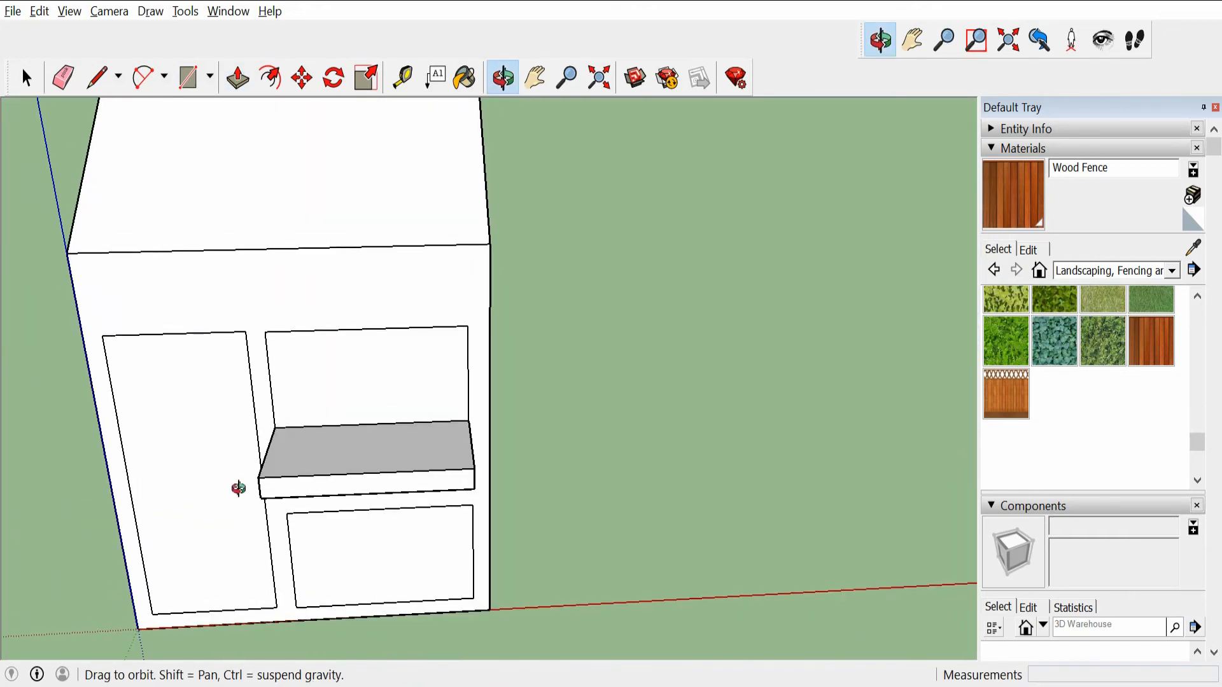
click(1170, 272)
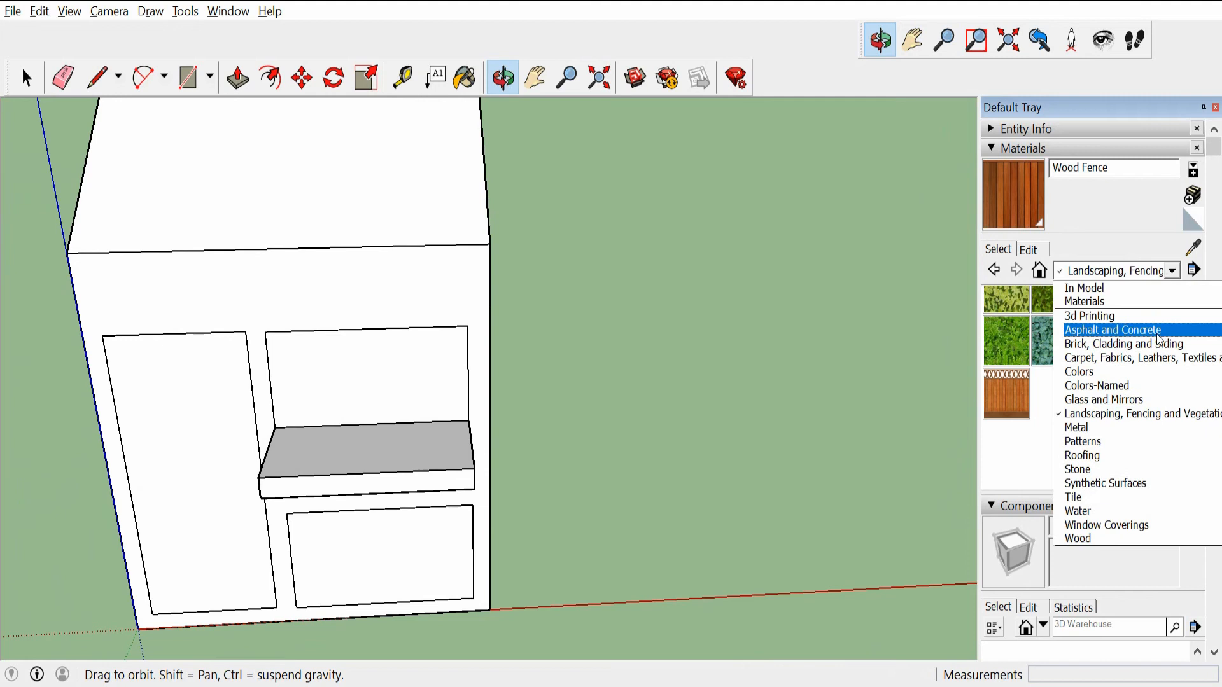
click(1155, 344)
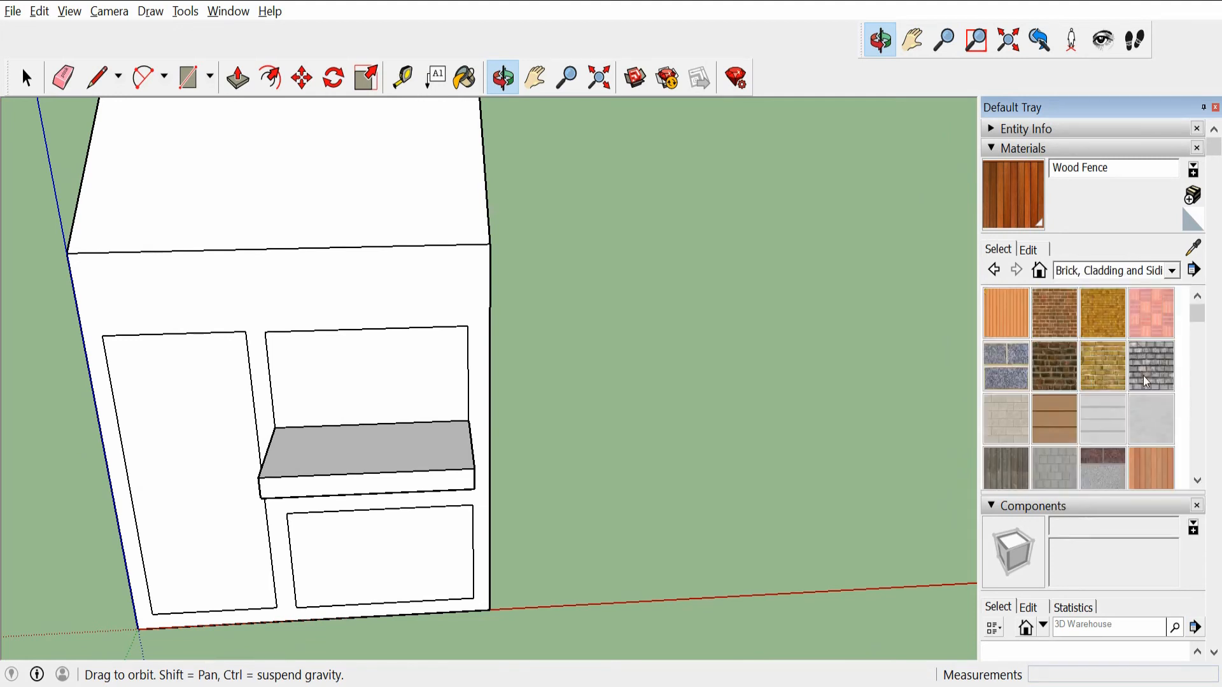
click(1070, 330)
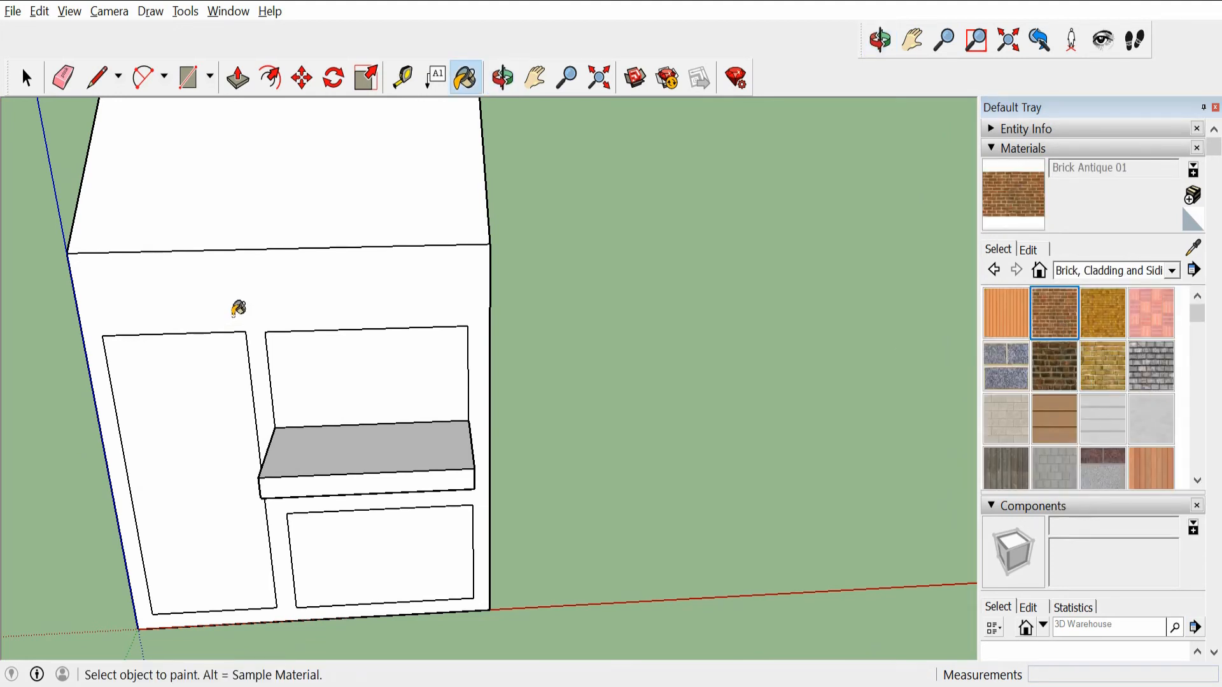
click(275, 332)
click(414, 464)
click(440, 495)
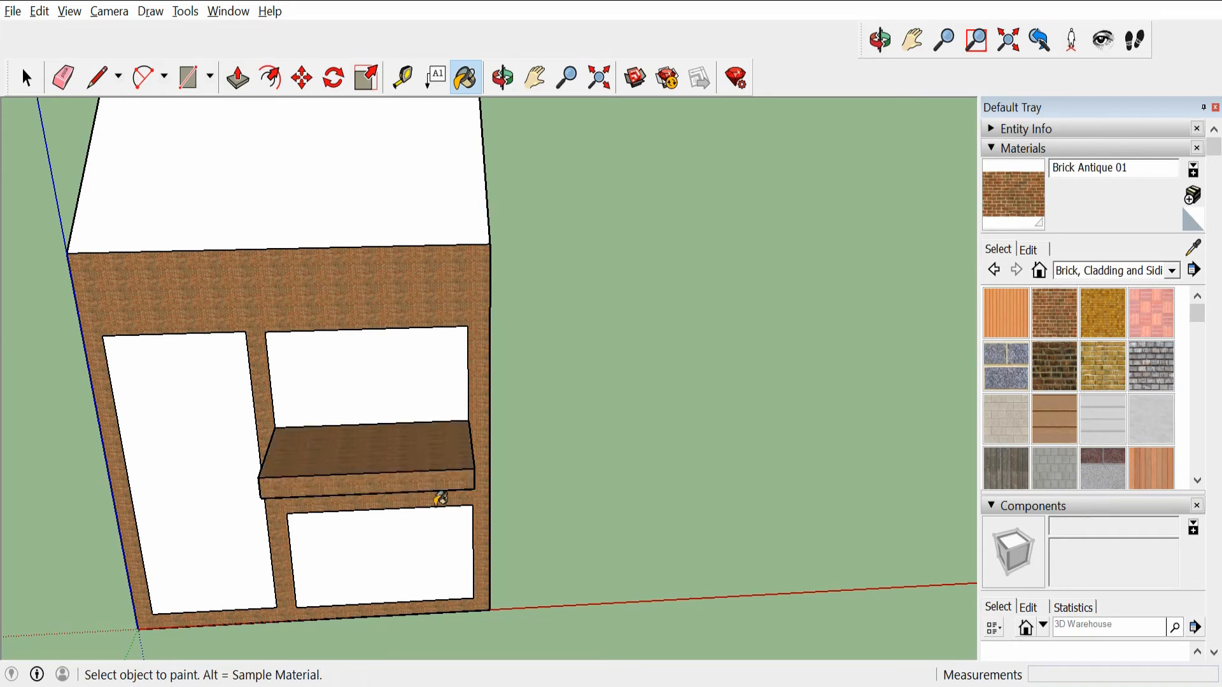
Paint both short end faces of the projecting ledge with Brick Antique 01.
middle_drag(351, 502, 1218, 427)
click(1055, 319)
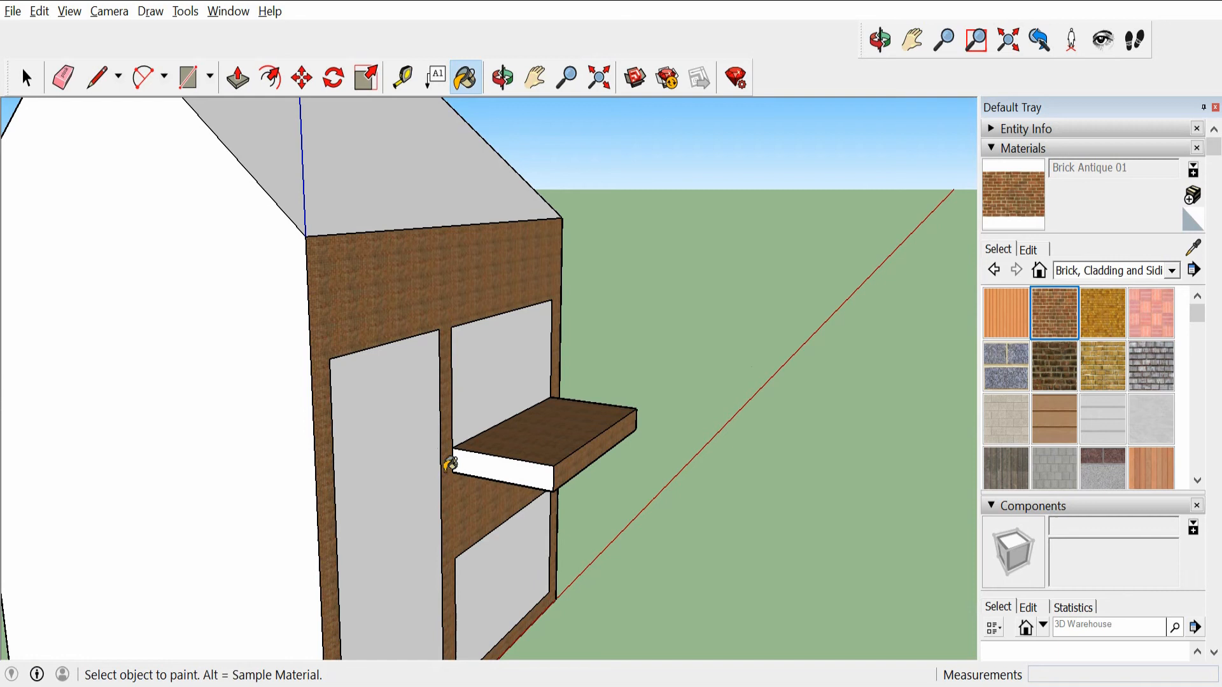
click(514, 477)
mouse_move(514, 478)
middle_down()
mouse_move(494, 338)
mouse_move(147, 387)
middle_up()
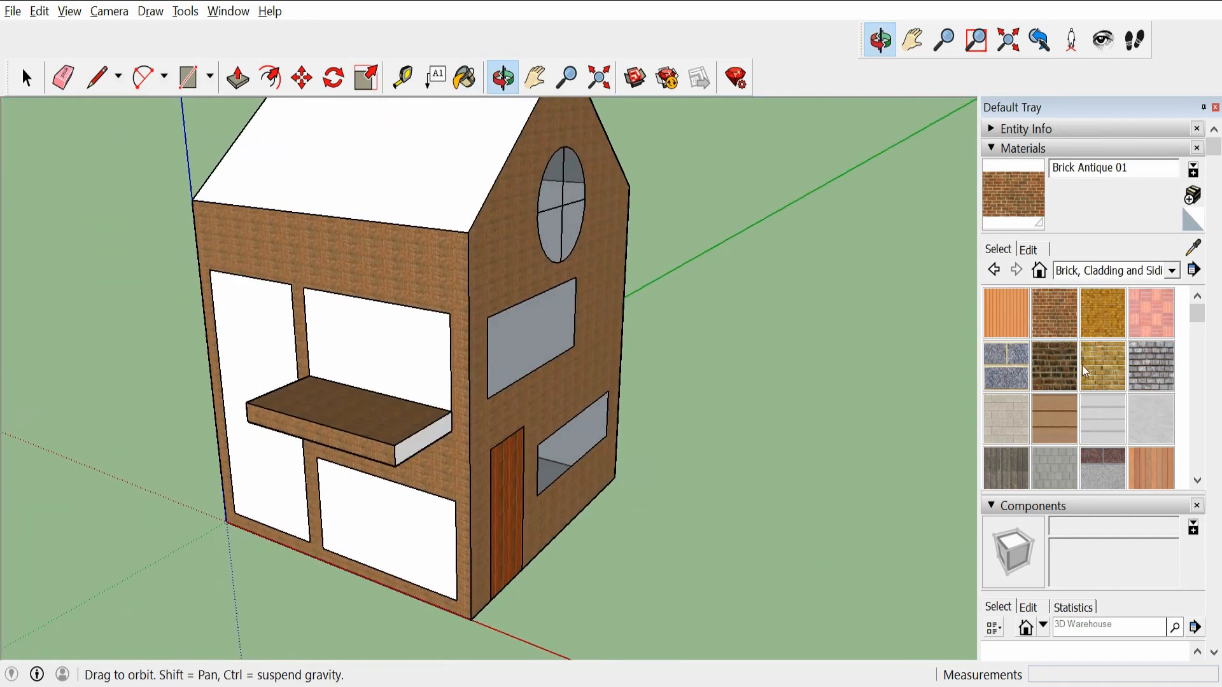
click(1055, 314)
click(441, 438)
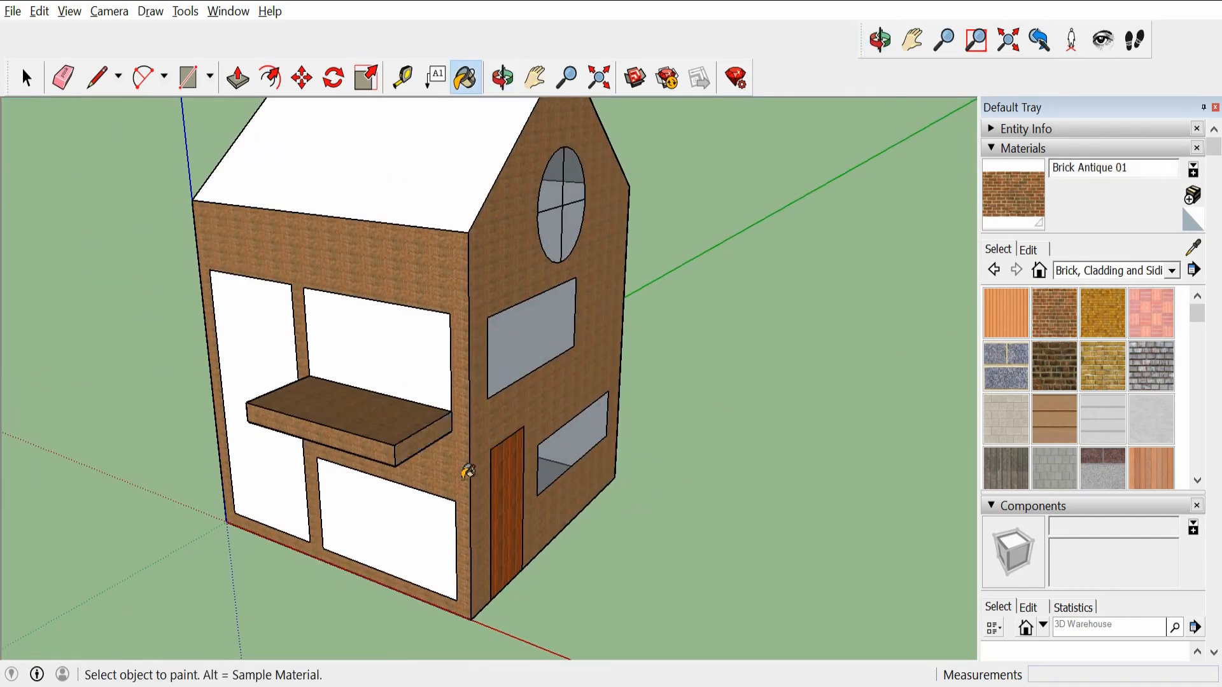
Paint both window rectangles and the tall door-like rectangle on the side wall with Translucent Glass Gray from Glass and Mirrors.
click(1170, 270)
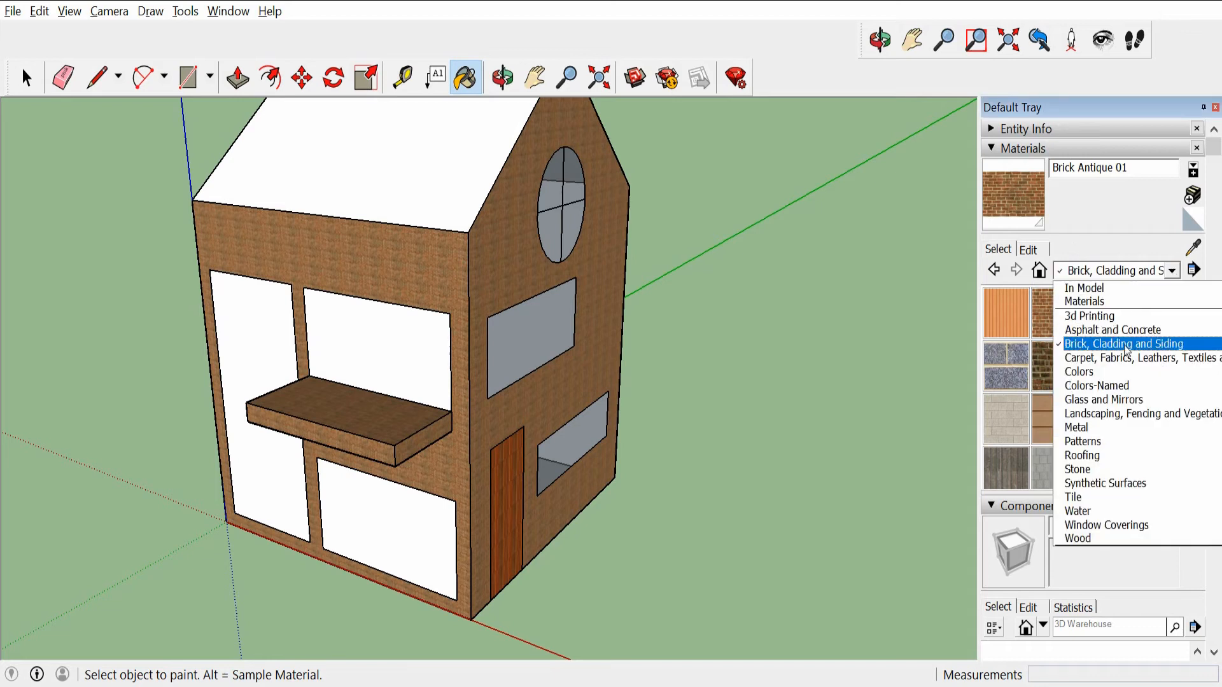
click(1154, 399)
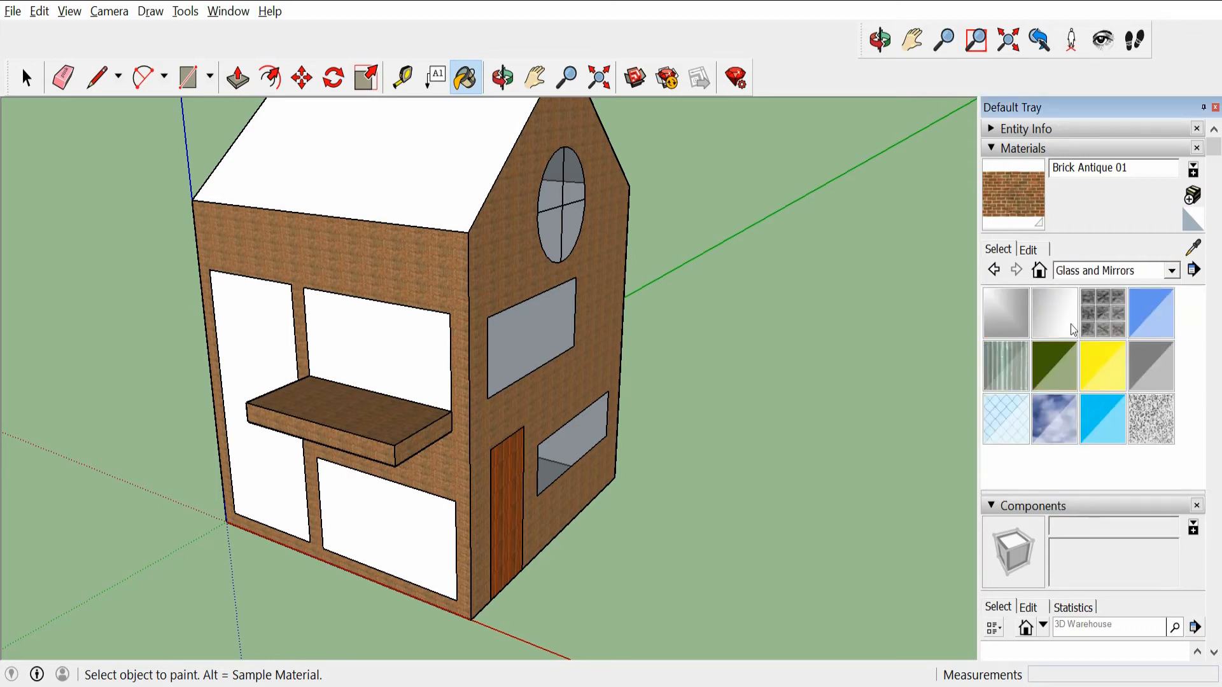
click(1152, 365)
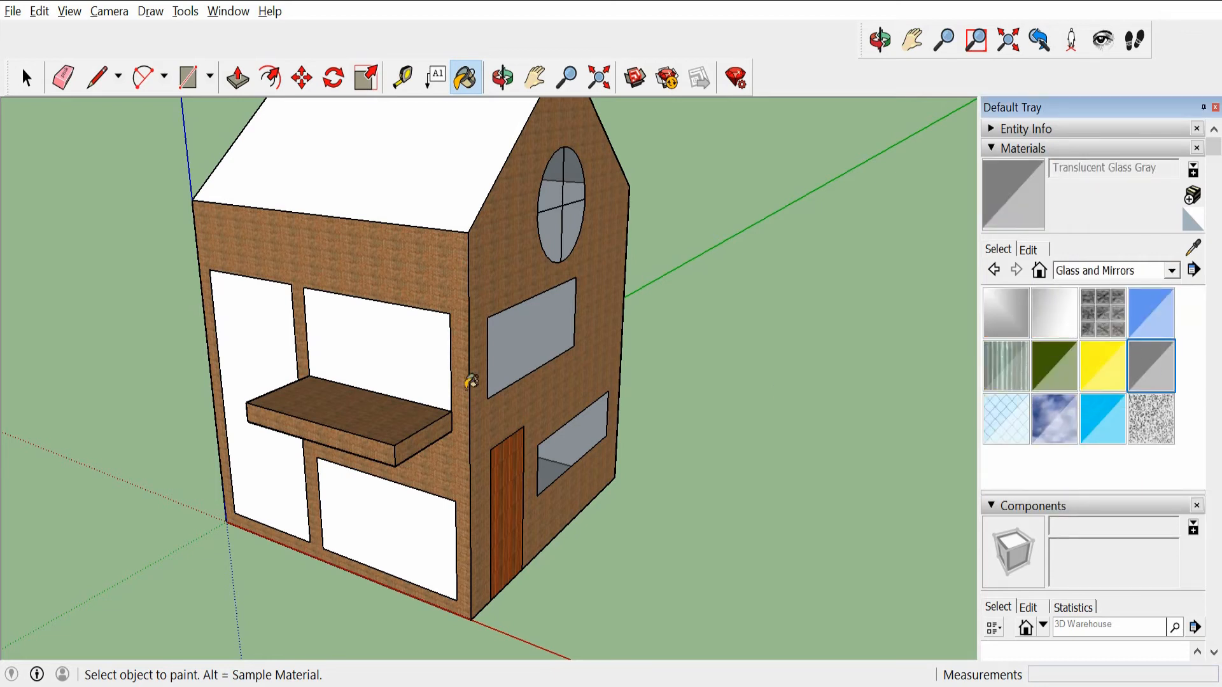
click(420, 367)
click(446, 584)
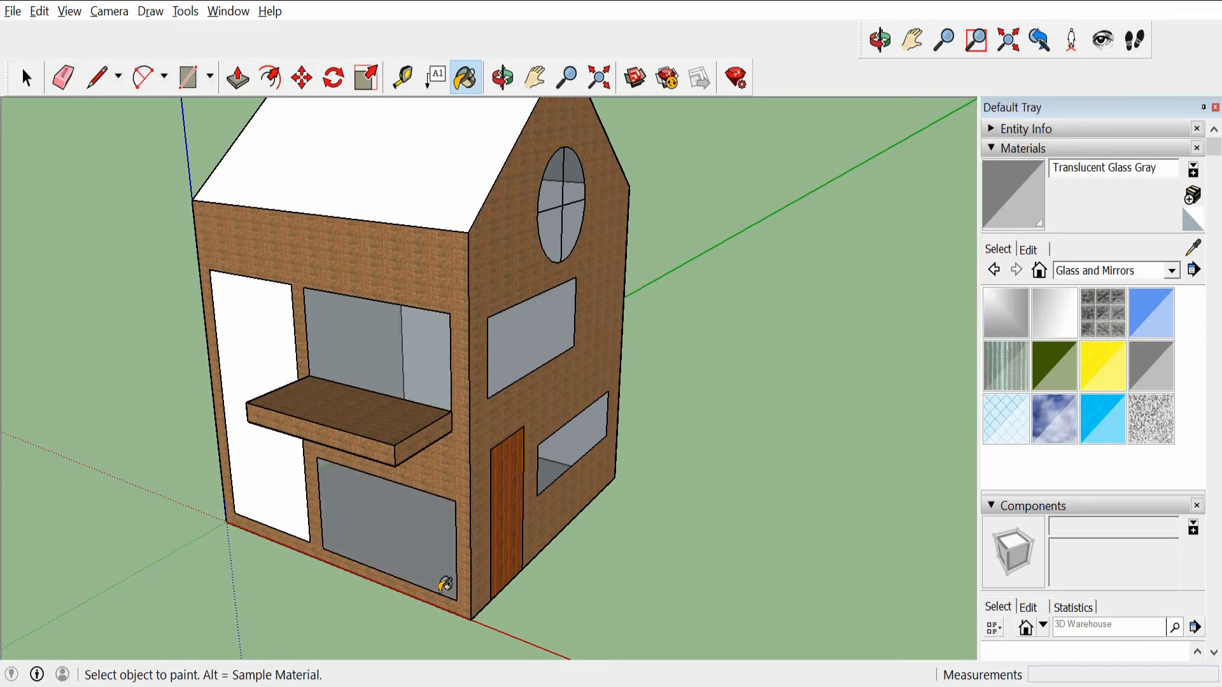
click(249, 377)
Draw two closely spaced lines about 6.91 m long across the tall glass panel, near mid-height.
mouse_move(378, 463)
middle_down()
mouse_move(472, 431)
mouse_move(611, 346)
mouse_move(499, 306)
mouse_move(641, 349)
mouse_move(853, 388)
mouse_move(689, 341)
mouse_move(392, 341)
mouse_move(445, 425)
mouse_move(613, 412)
mouse_move(583, 321)
middle_up()
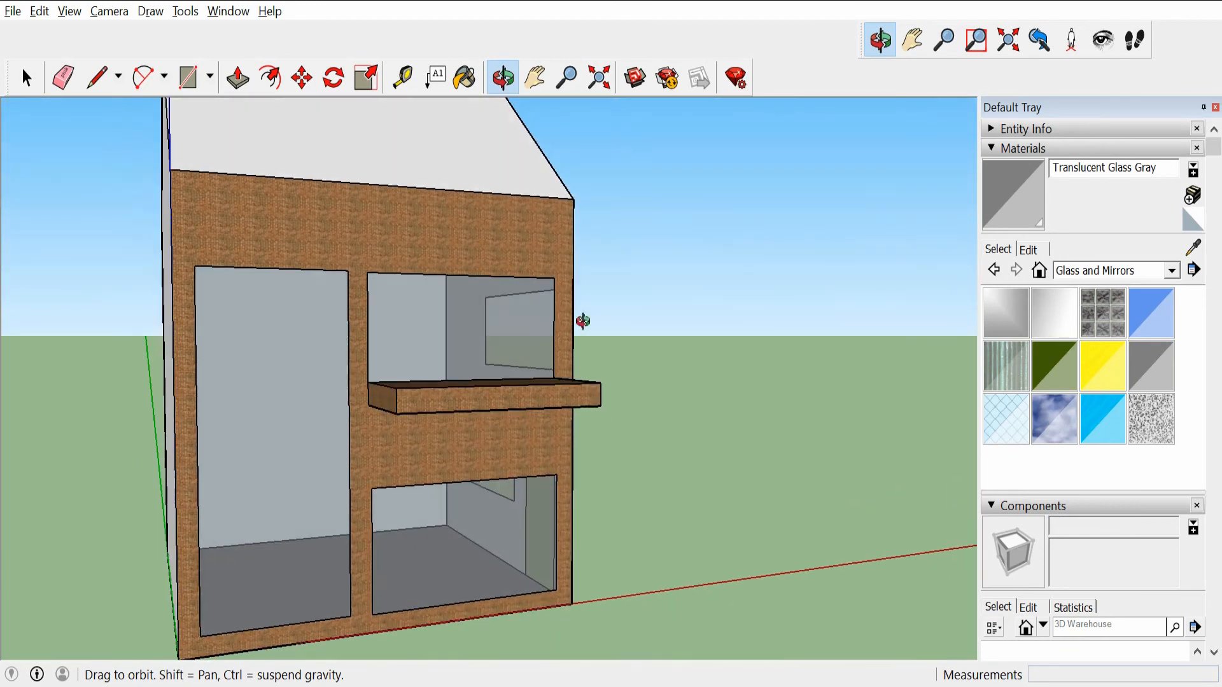
key(l)
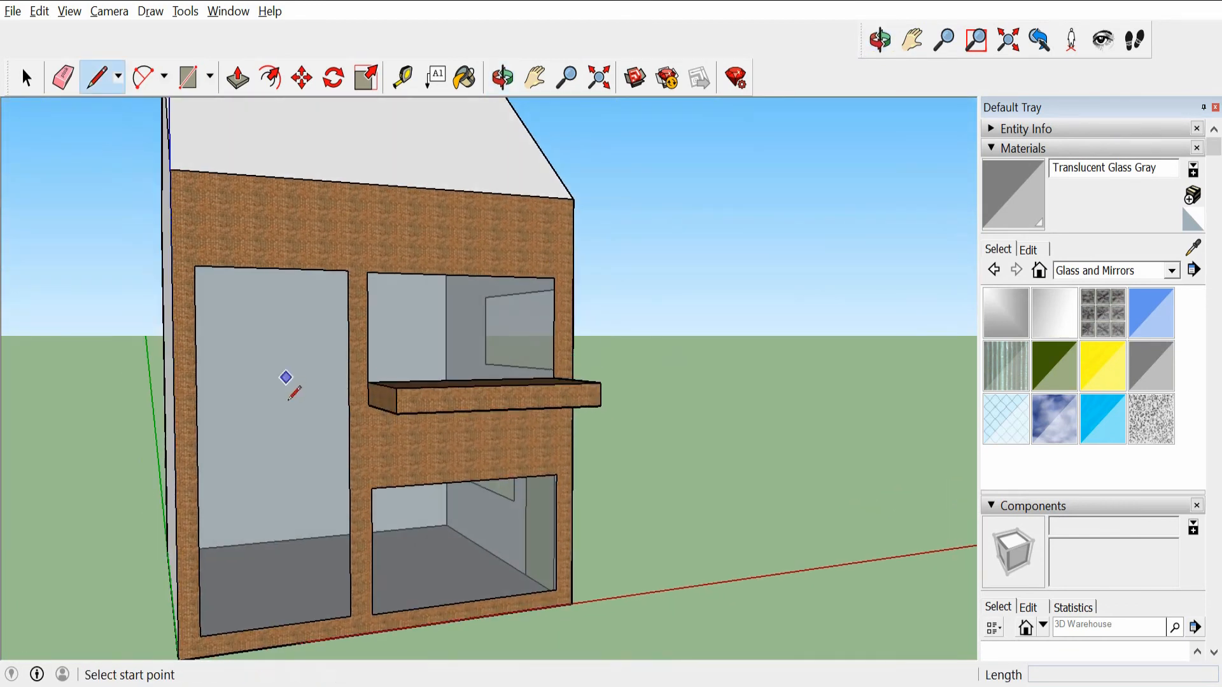
click(349, 444)
click(198, 452)
click(199, 444)
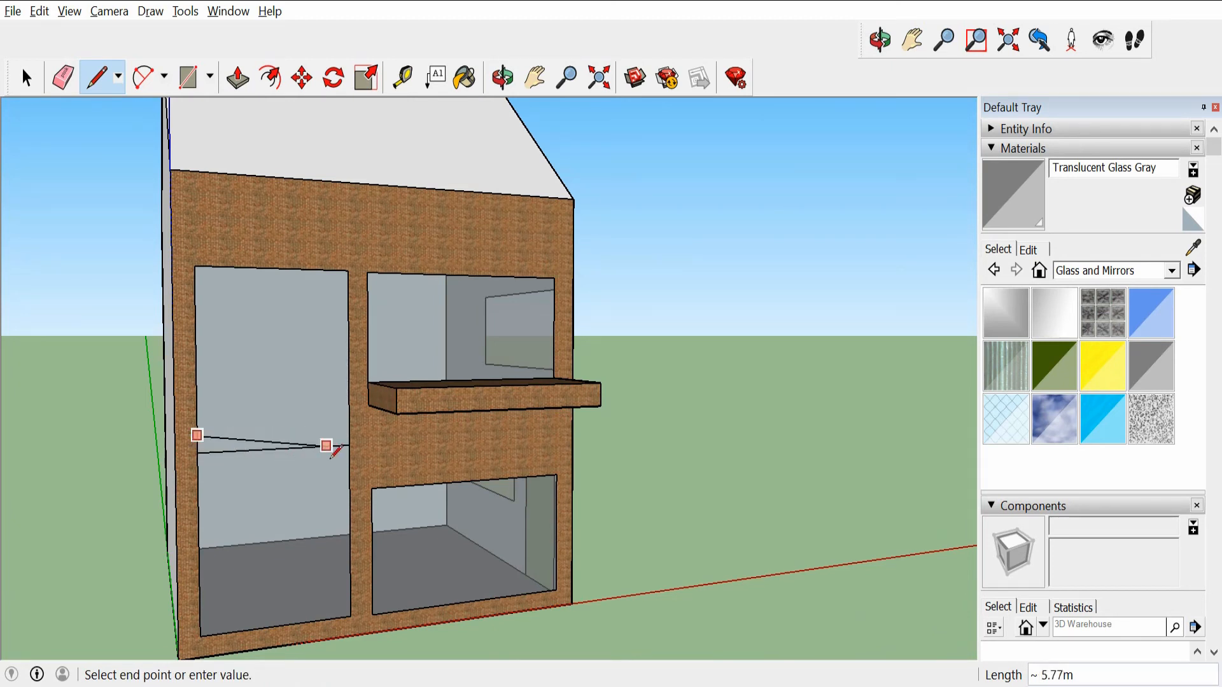
click(348, 429)
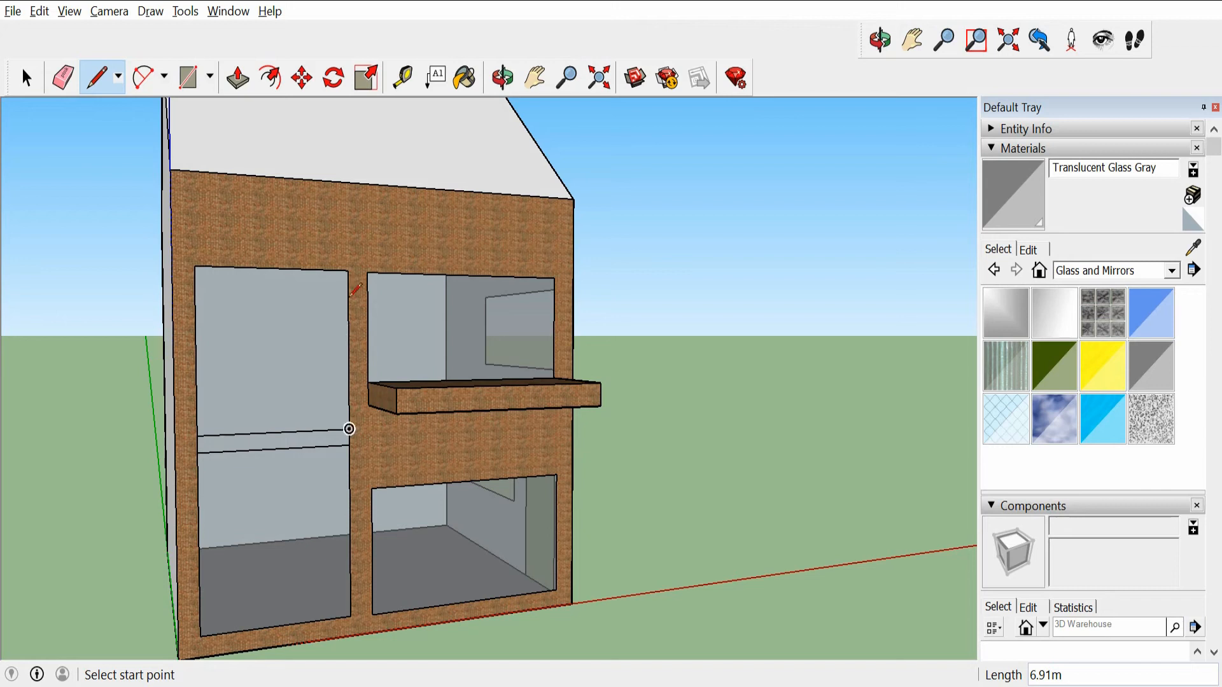
Paint the narrow band between the two lines on the tall glass panel with Brick Antique 01.
click(1168, 281)
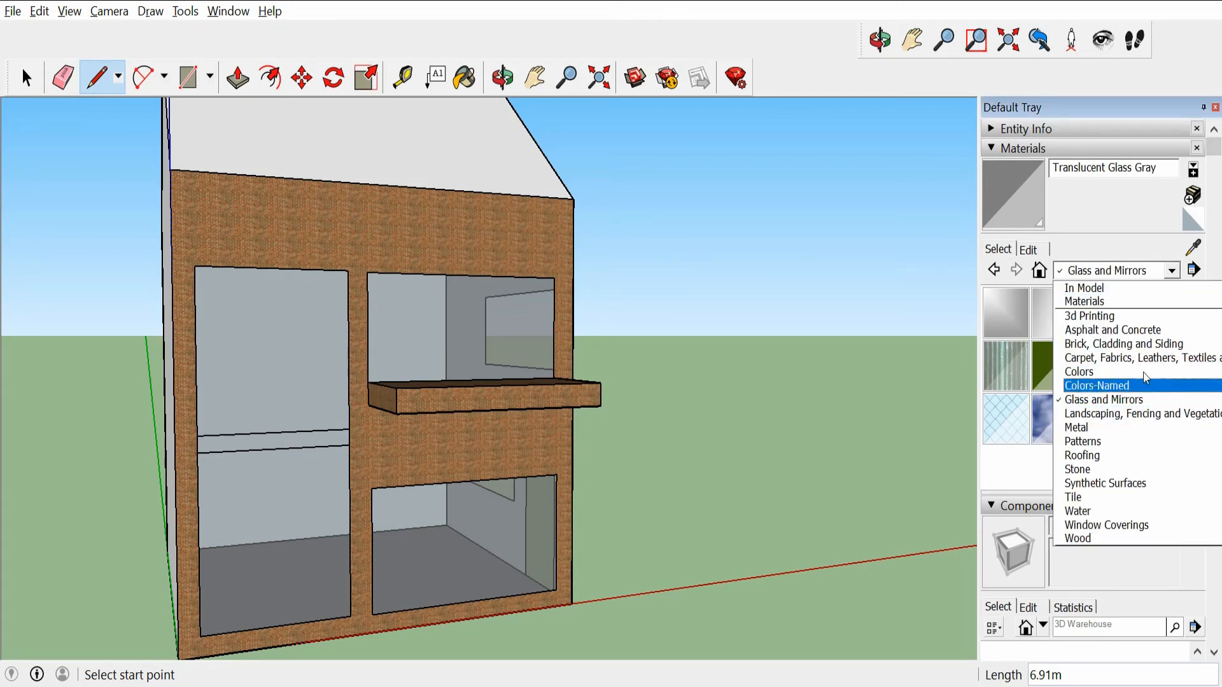
click(1124, 344)
click(1062, 332)
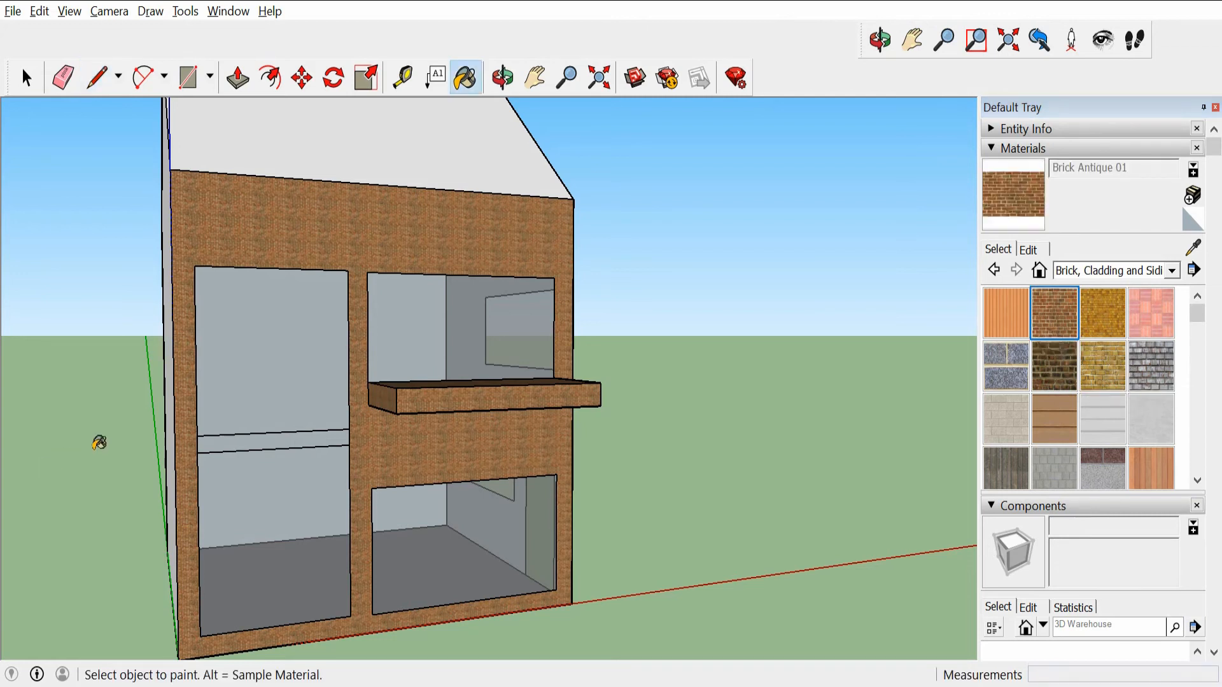
click(245, 448)
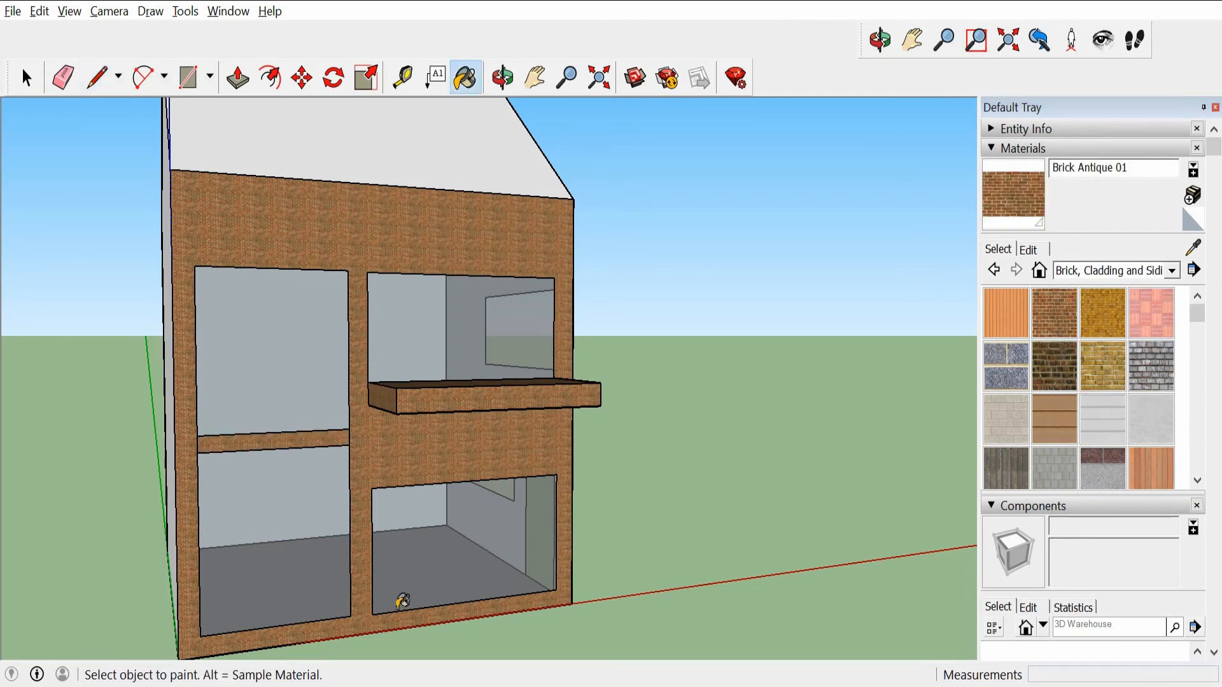
Paint the underside of the projecting ledge with Brick Antique 01.
key(o)
mouse_move(330, 532)
mouse_down()
mouse_move(229, 526)
mouse_move(300, 592)
mouse_move(517, 580)
mouse_move(537, 499)
mouse_move(496, 503)
mouse_move(270, 391)
mouse_move(72, 526)
mouse_move(382, 491)
mouse_move(452, 280)
mouse_up()
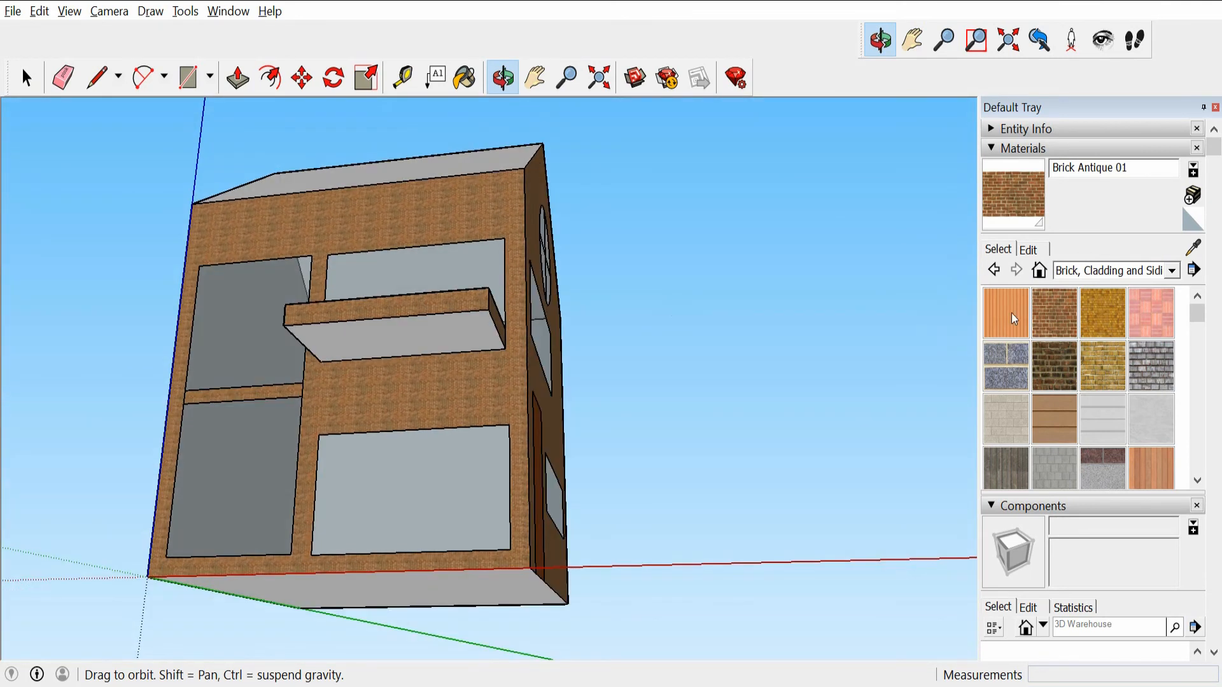
click(1054, 313)
click(477, 341)
Paint the blank rear gable wall with Brick Antique 01.
key(o)
mouse_move(478, 347)
mouse_down()
mouse_move(296, 540)
mouse_move(491, 428)
mouse_move(781, 485)
mouse_move(445, 410)
mouse_move(696, 354)
mouse_move(449, 356)
mouse_move(362, 374)
mouse_move(788, 382)
mouse_move(580, 359)
mouse_up()
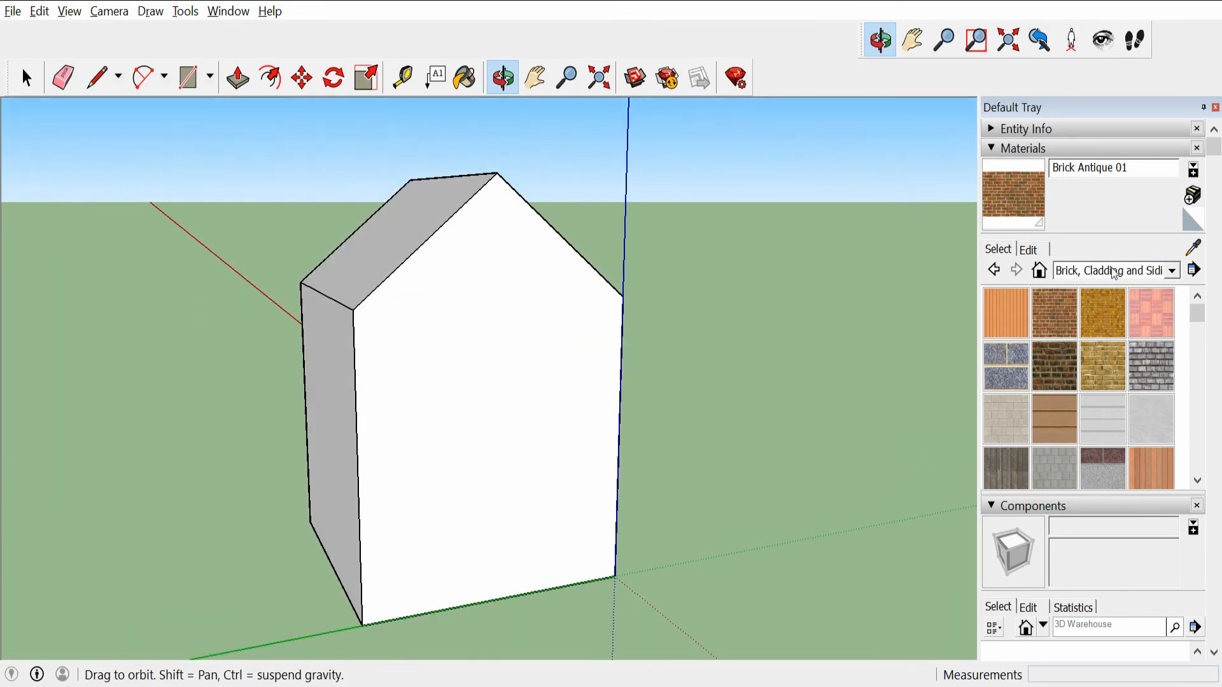
click(1054, 312)
click(532, 338)
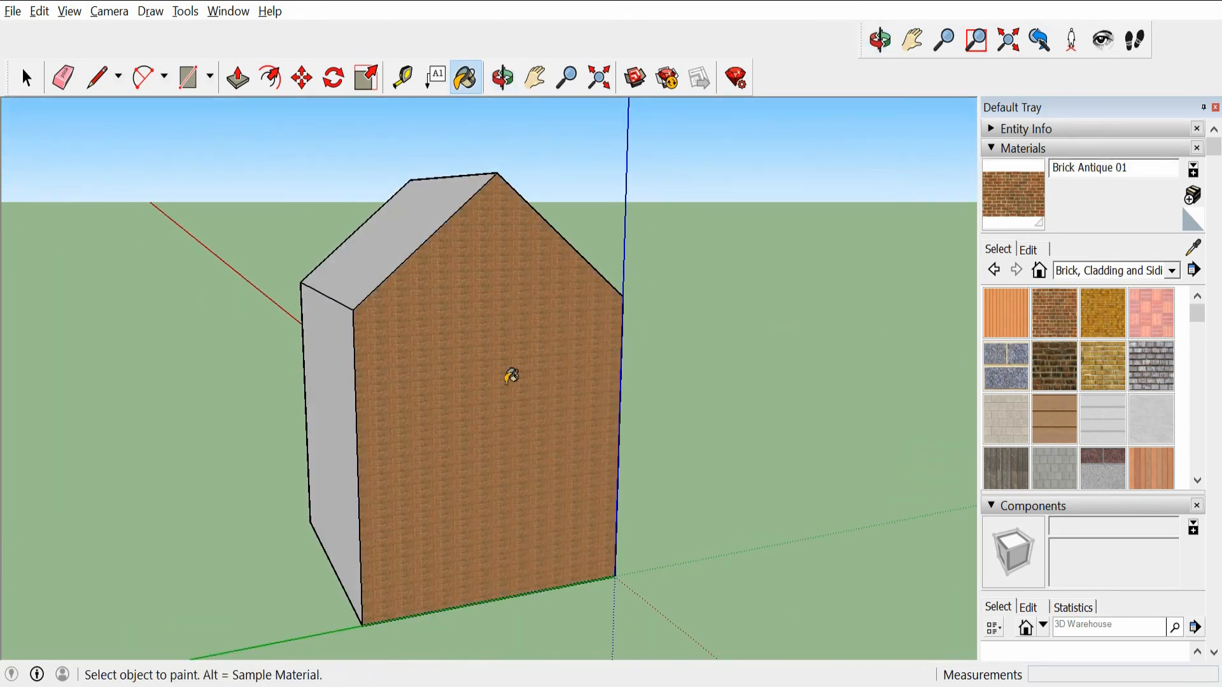
Draw a circle with a radius of about 3.35 m on the upper left part of the remaining unpainted side wall.
key(o)
mouse_move(402, 350)
mouse_down()
mouse_move(488, 373)
mouse_move(732, 398)
mouse_move(979, 376)
mouse_move(1013, 359)
mouse_move(487, 324)
mouse_up()
scroll(493, 349, up, 3)
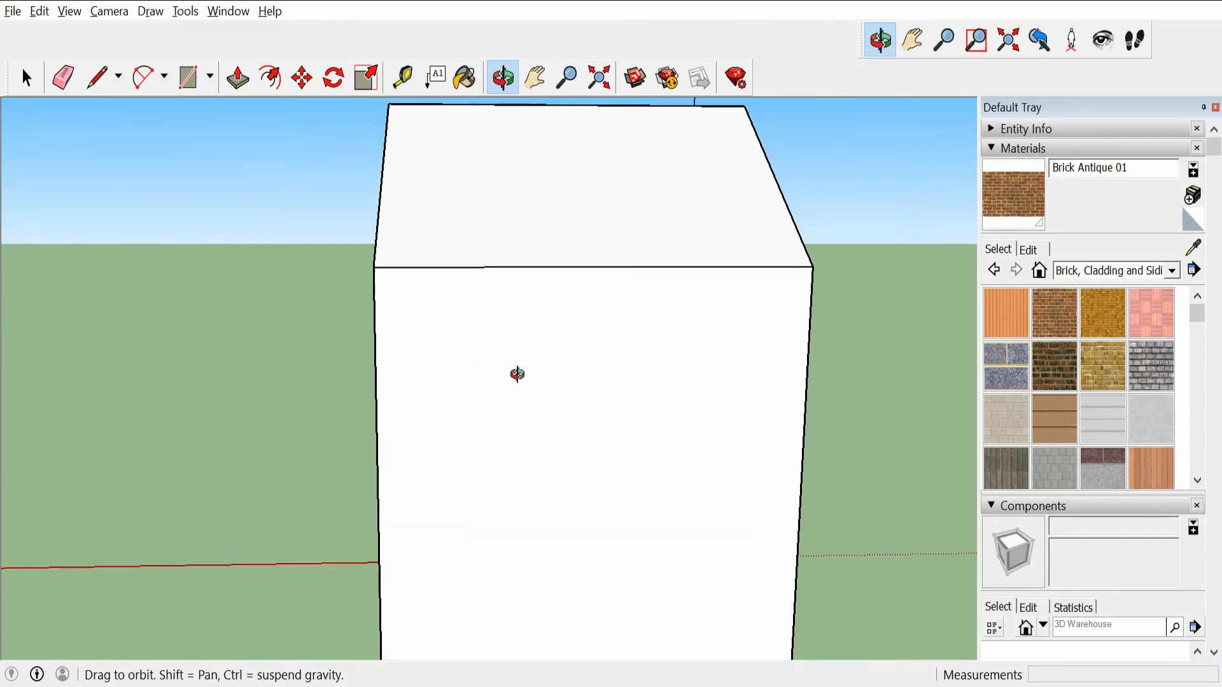
scroll(519, 374, down, 2)
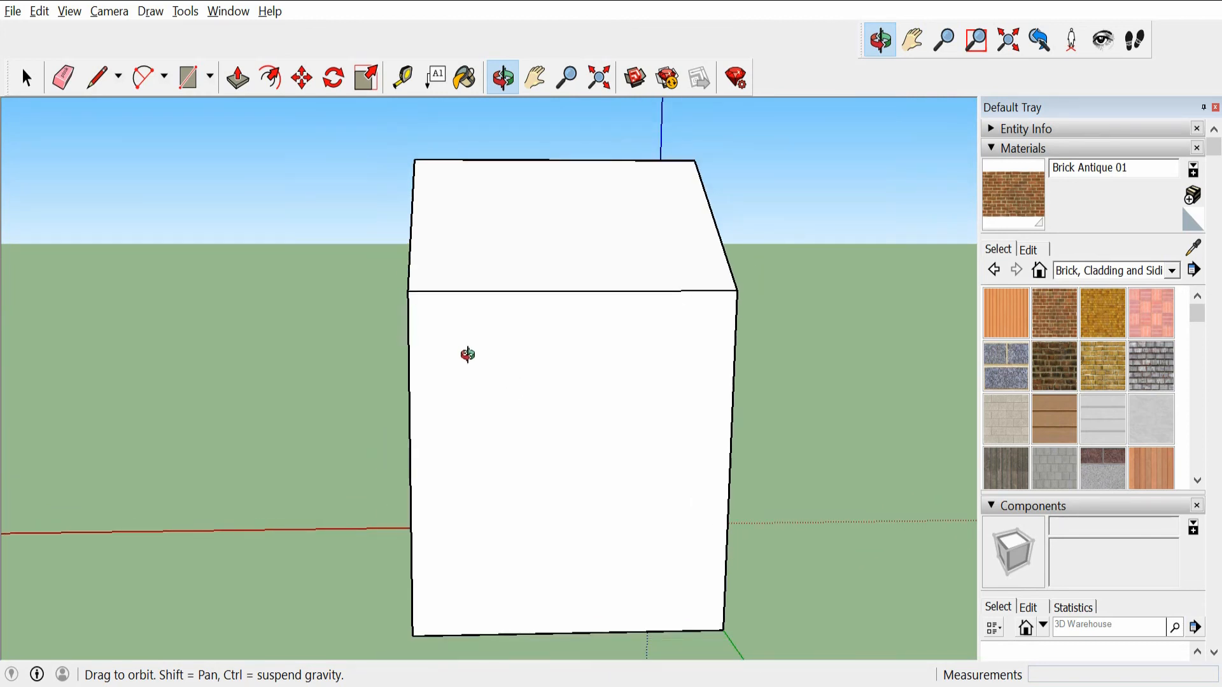
key(c)
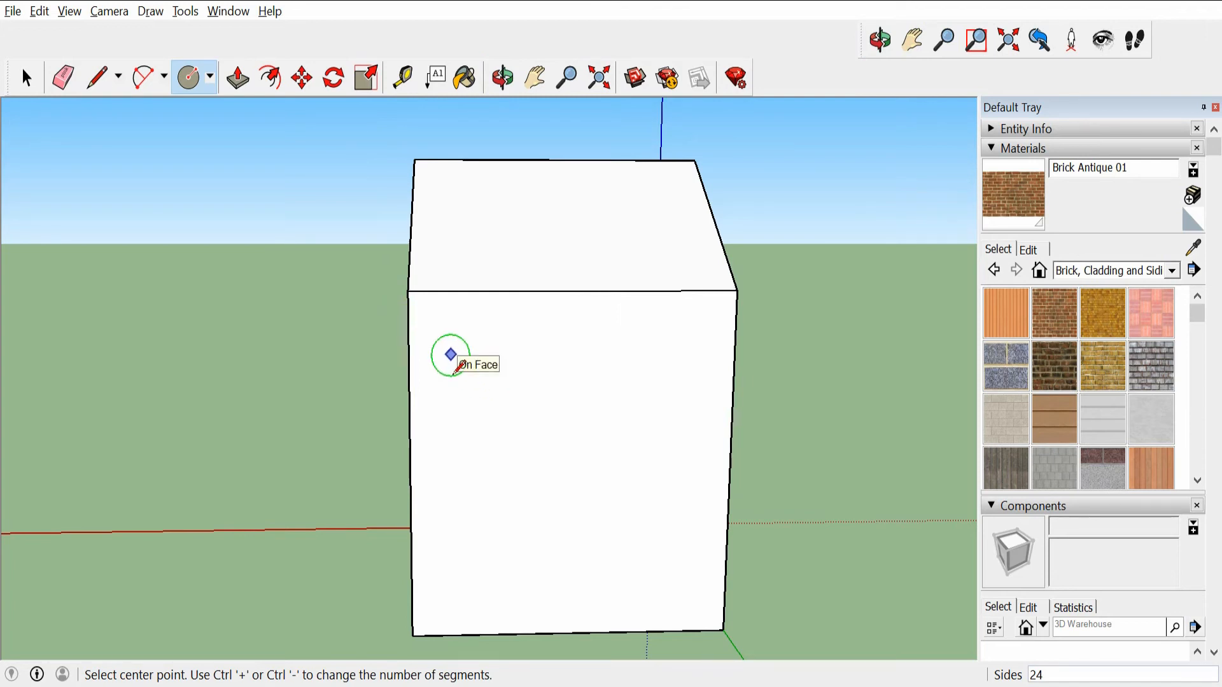
click(451, 355)
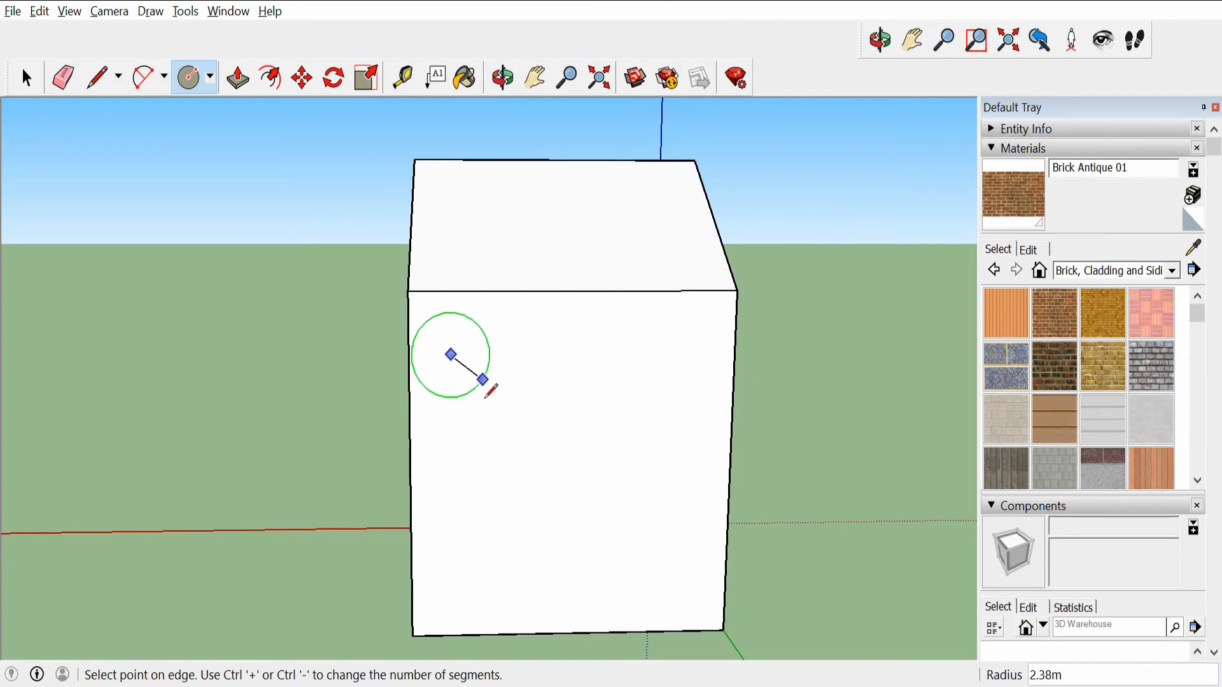
key(Escape)
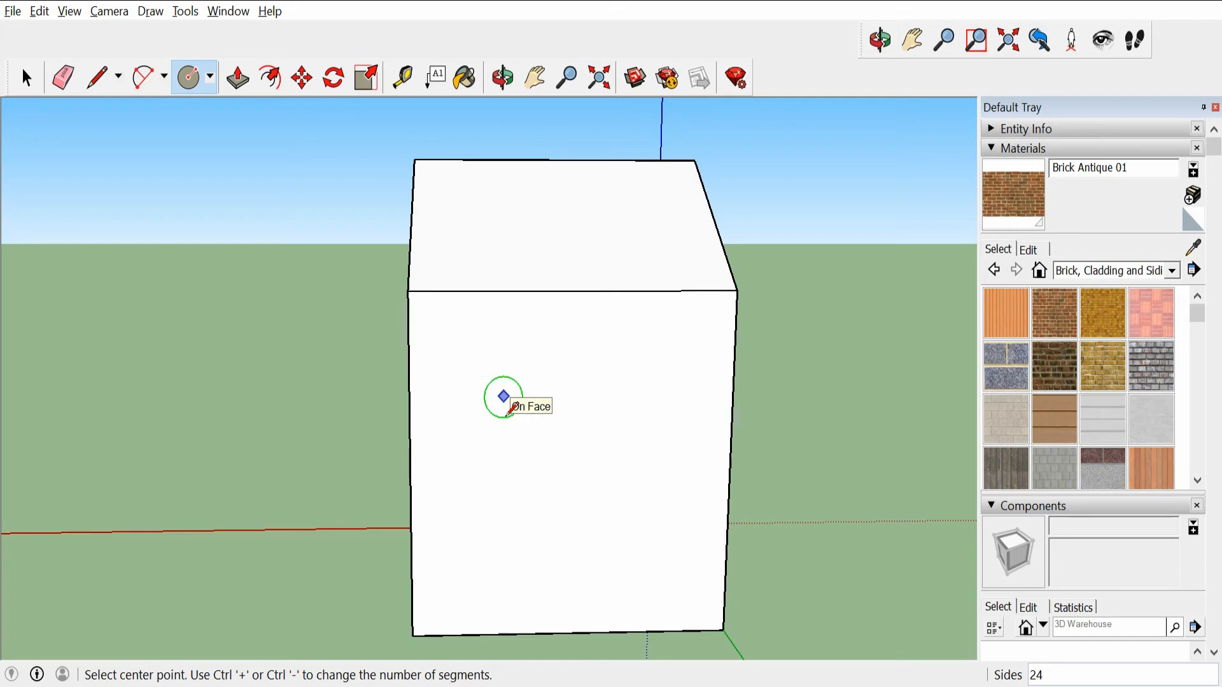
click(500, 404)
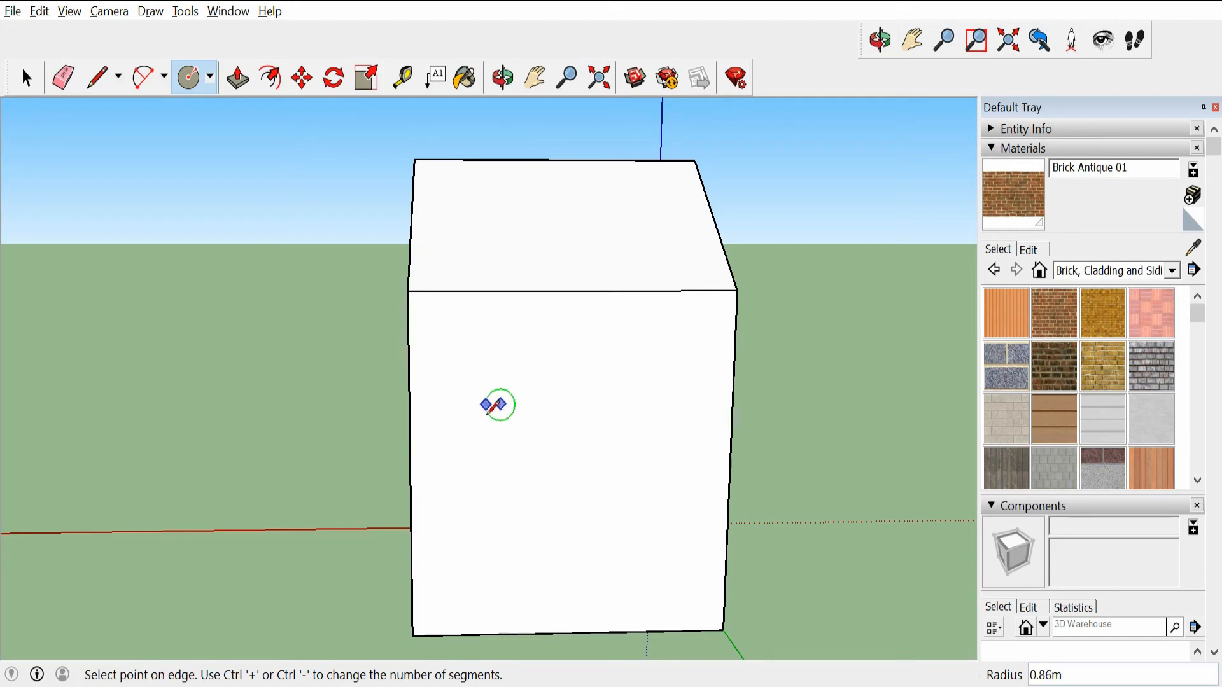
click(459, 367)
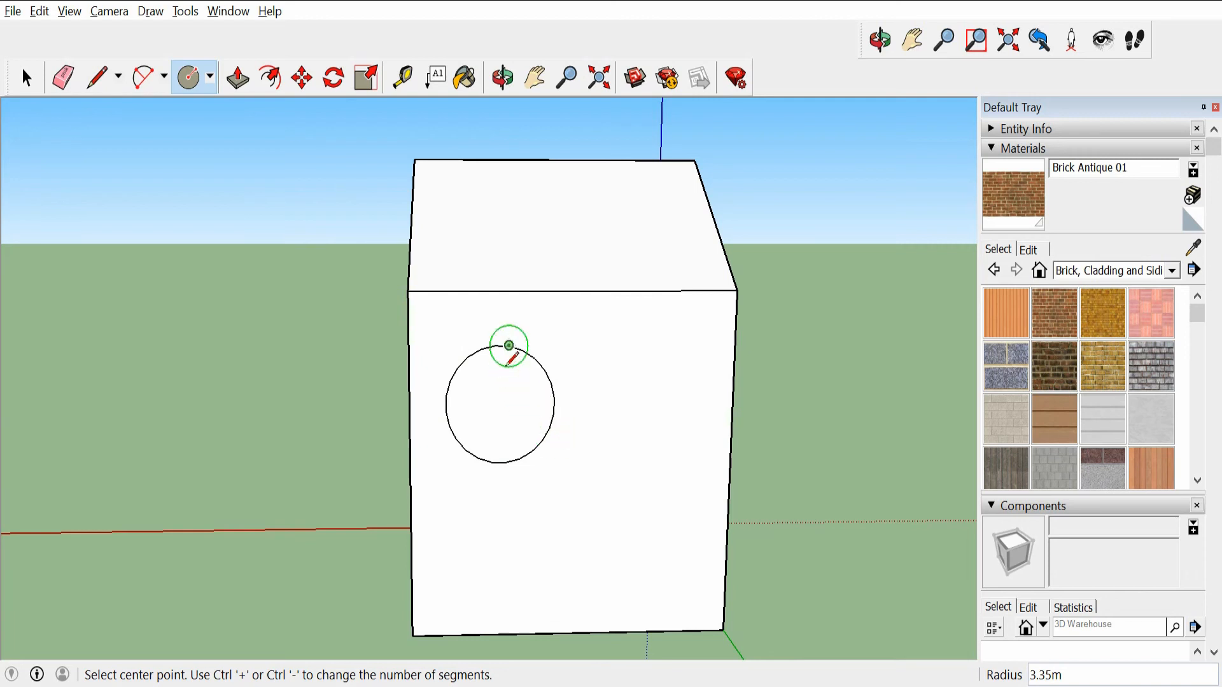
Draw a rectangle about 13.31 by 6.66 m from the circle's top point and erase the inner lines to leave one round-ended window outline.
key(r)
click(495, 346)
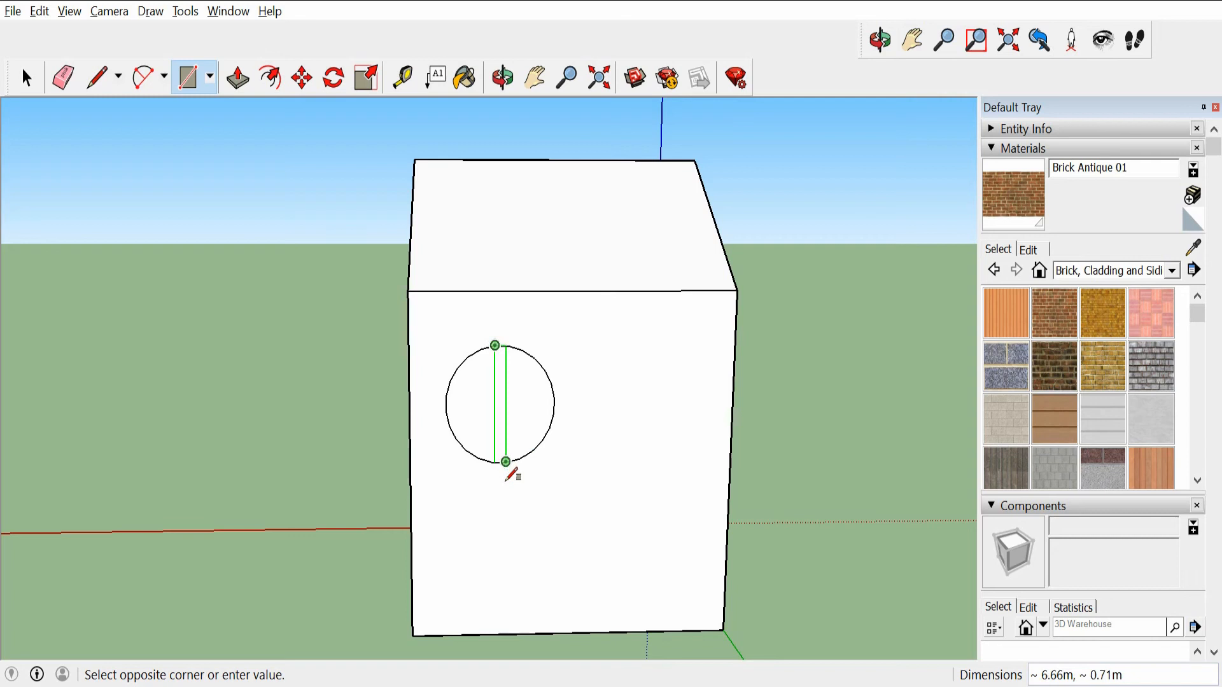
click(709, 480)
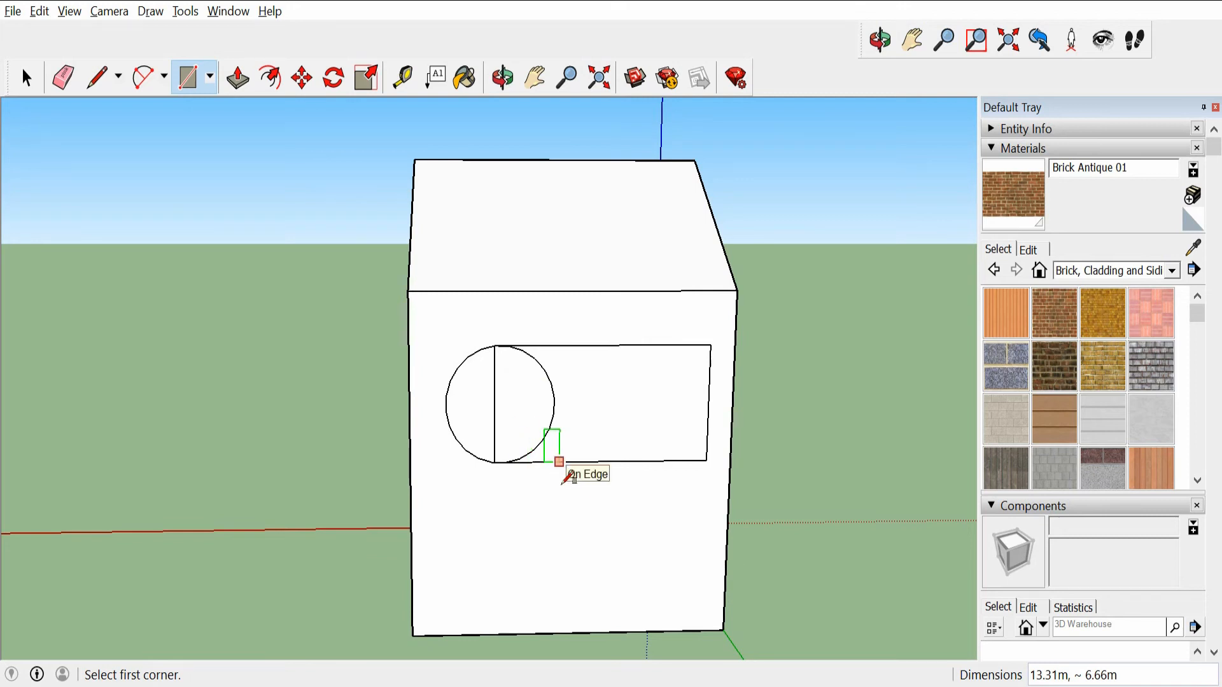
key(e)
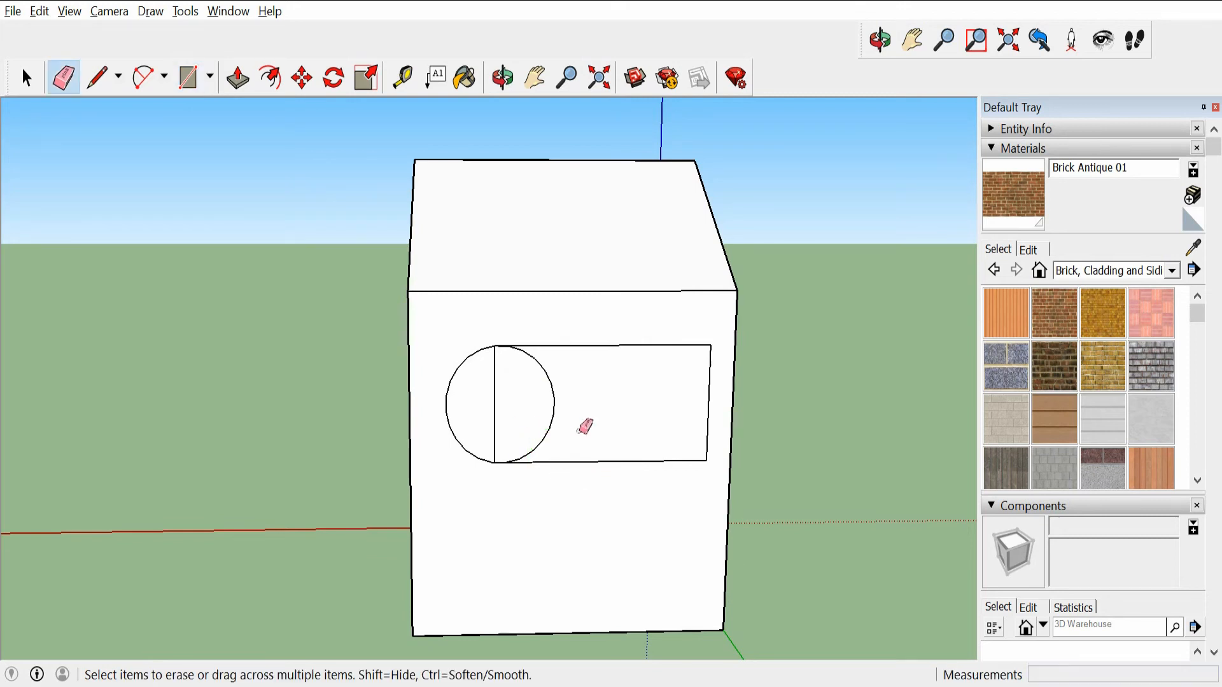
click(497, 416)
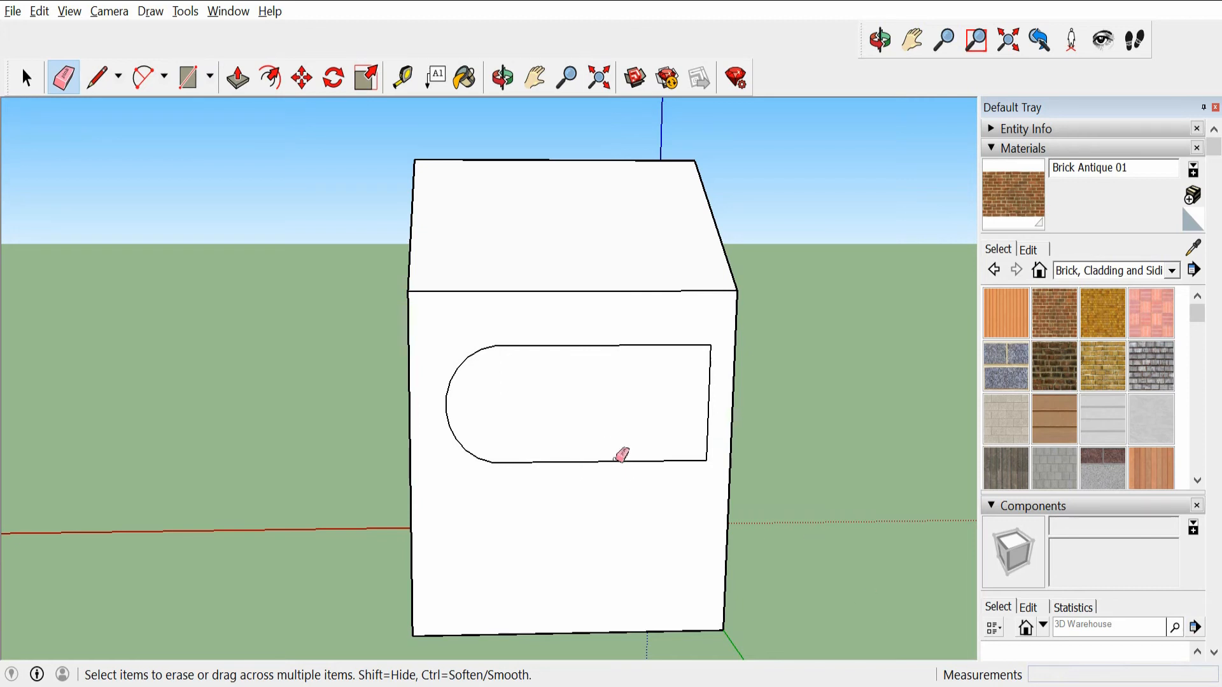
Draw a vertical dividing line between the upper and lower edges of the round-ended window outline, near its middle.
key(l)
click(586, 366)
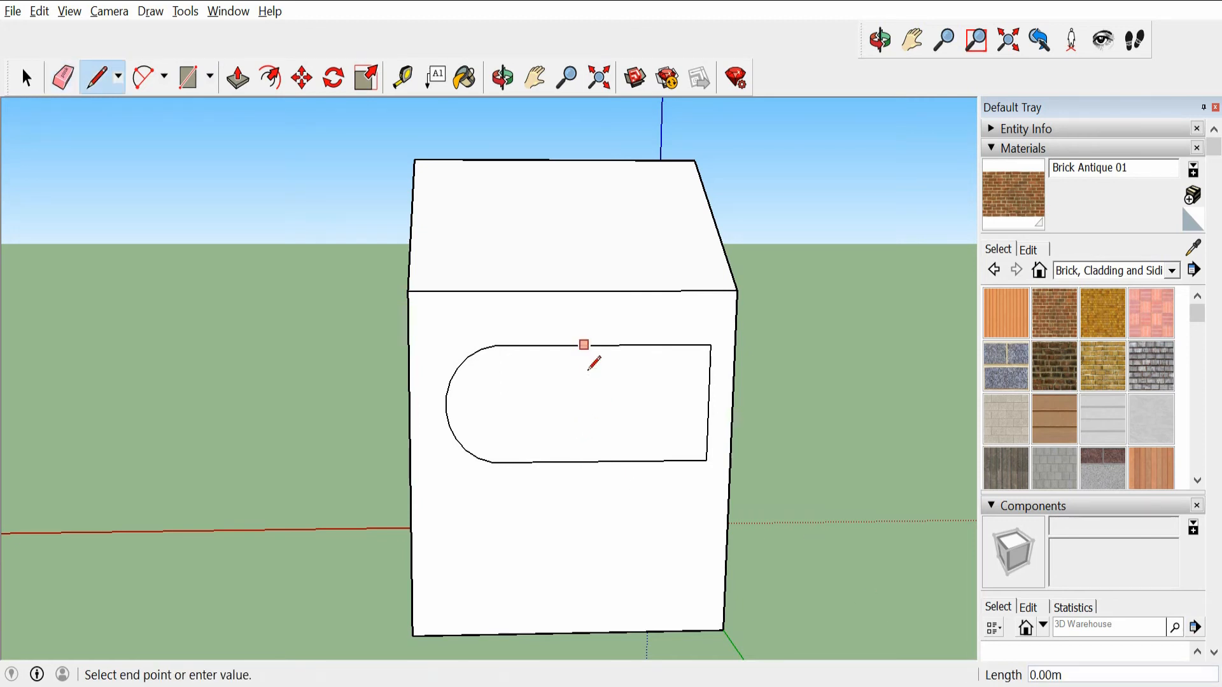
click(584, 478)
click(596, 481)
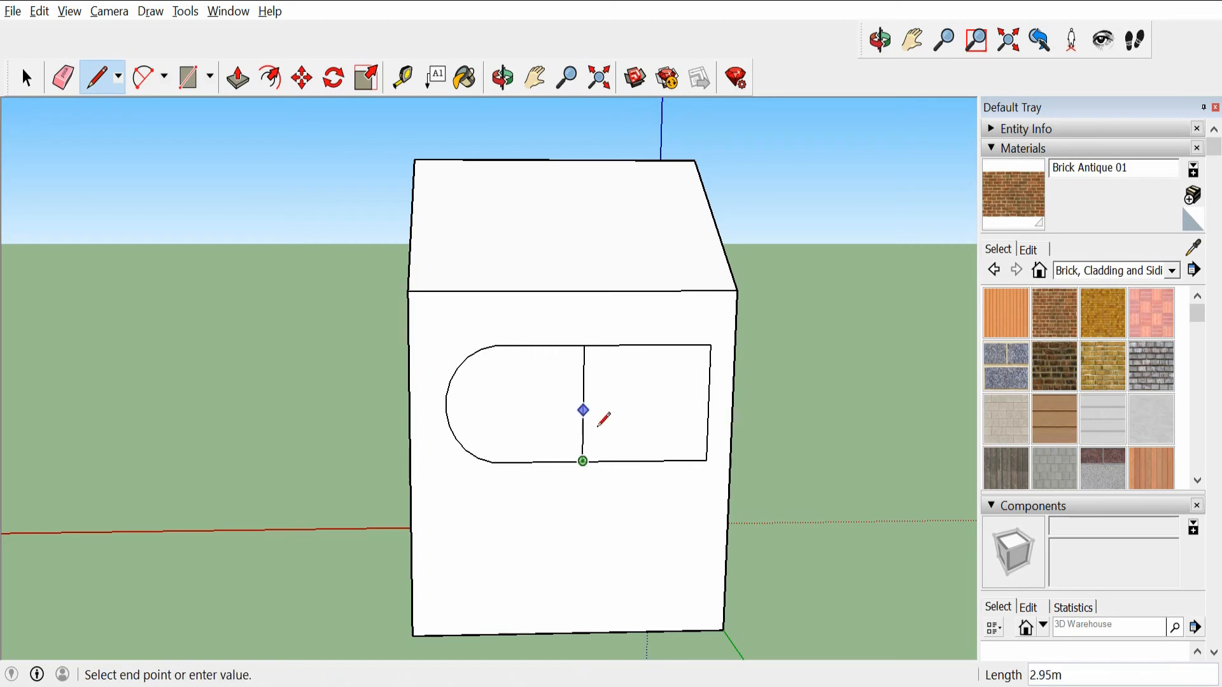
Draw a second vertical line about 6.66 m long beside the divider and two close horizontal lines to the straight end, outlining T-shaped window bars.
key(Escape)
click(612, 365)
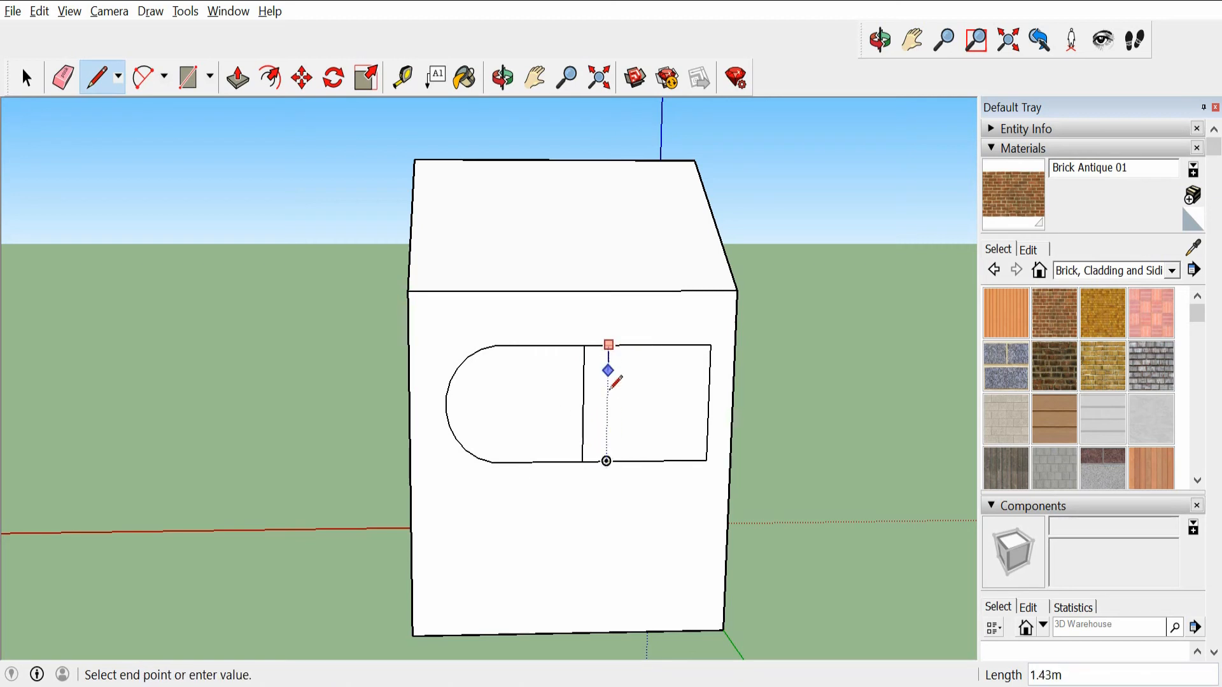
click(612, 479)
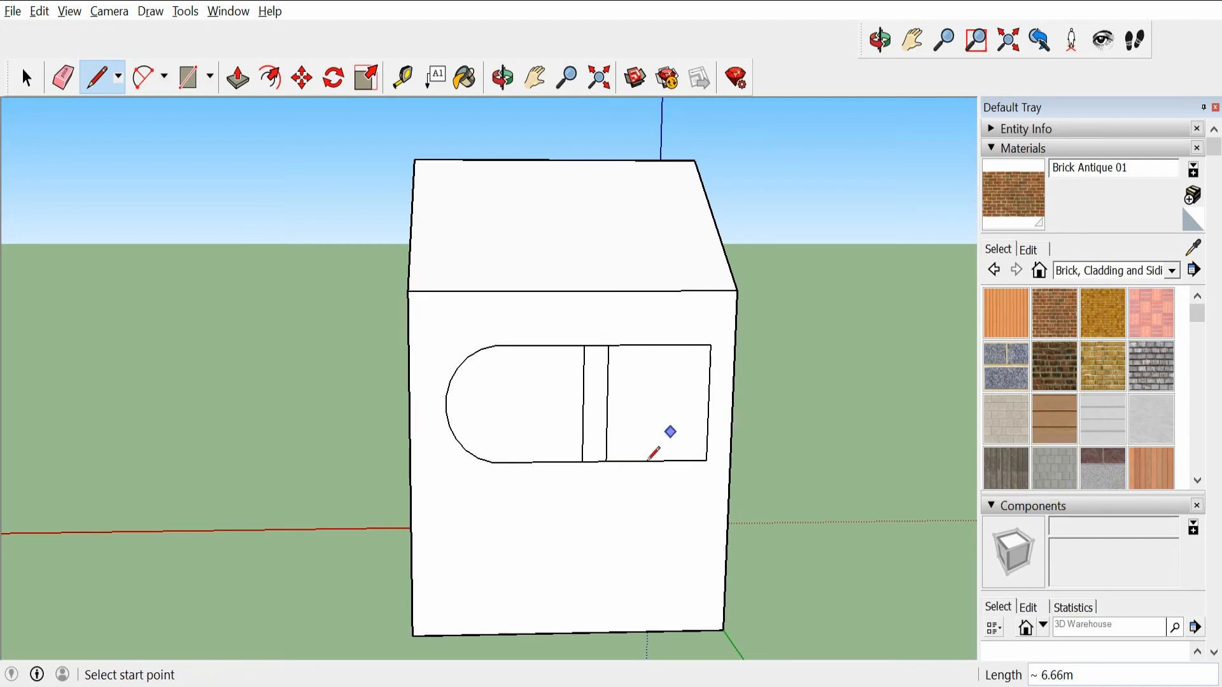
click(612, 415)
click(715, 419)
click(611, 429)
click(714, 433)
click(1084, 269)
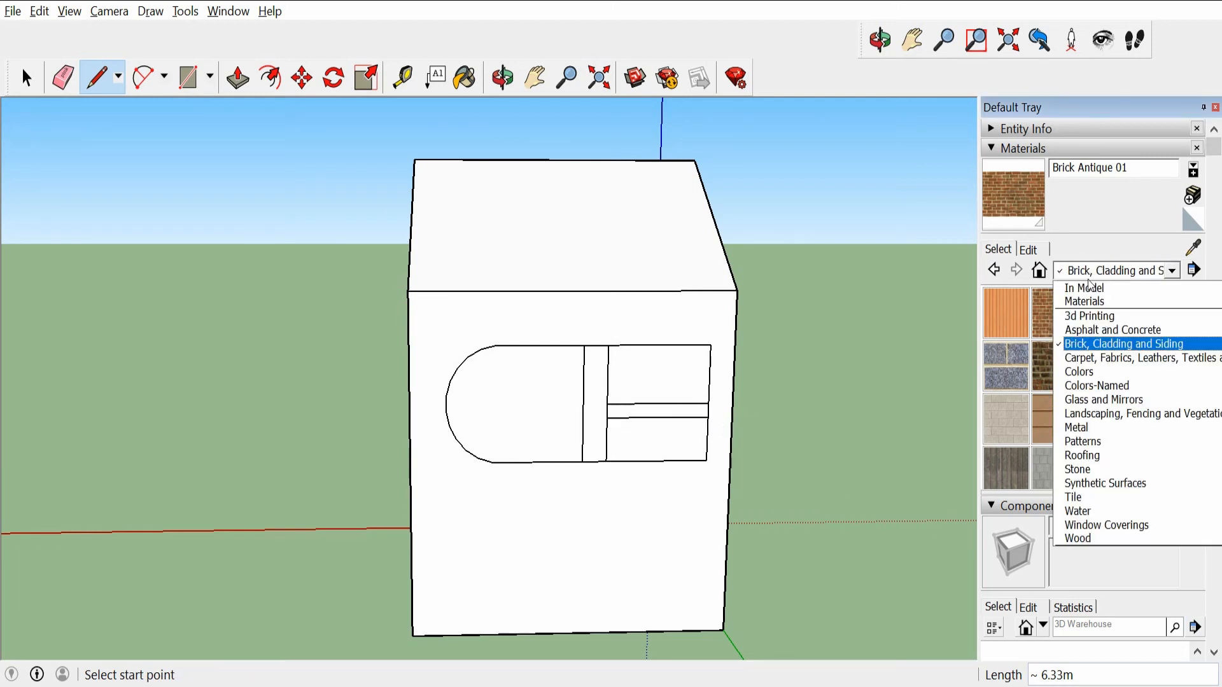
click(1091, 527)
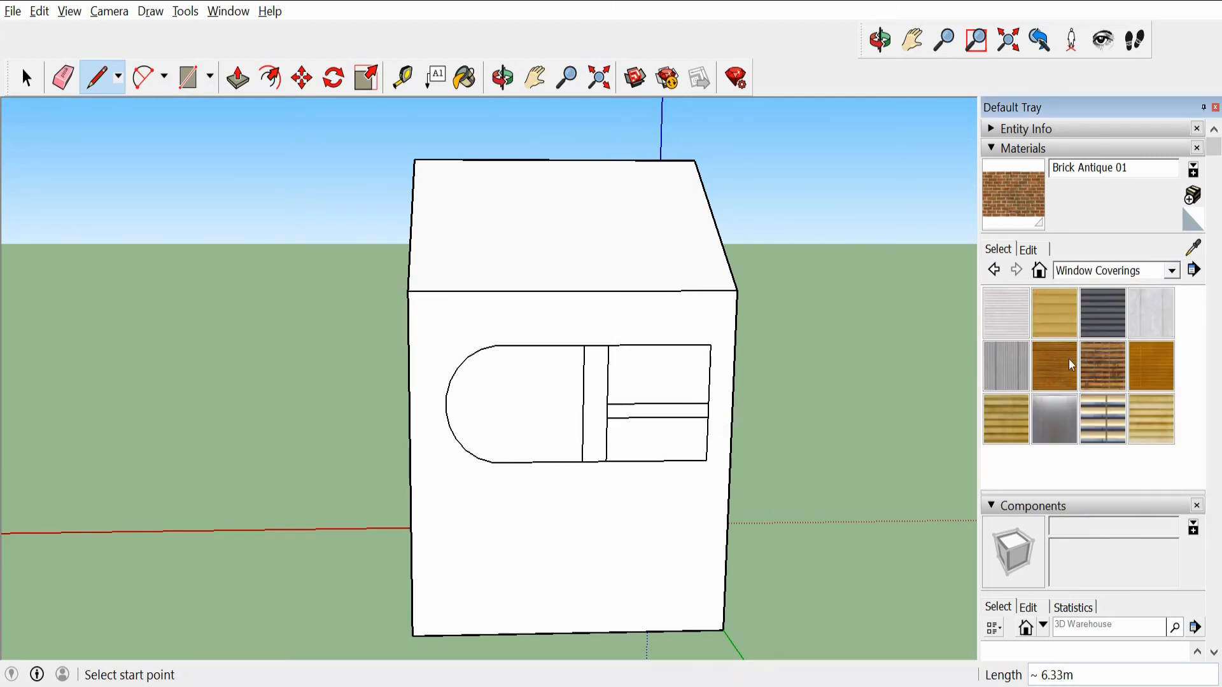
click(1099, 311)
click(1059, 308)
click(1011, 310)
click(1005, 360)
click(1068, 425)
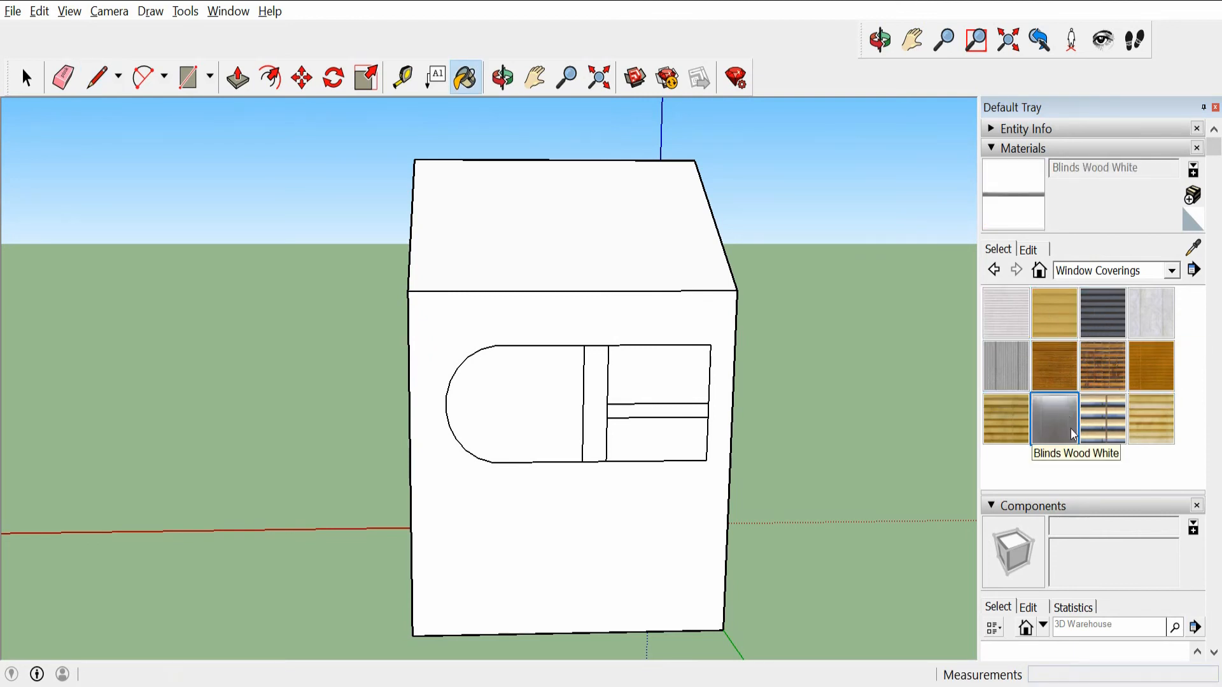
Paint the two small rectangular panes and the round-ended pane with Translucent Glass Gray.
scroll(635, 427, up, 3)
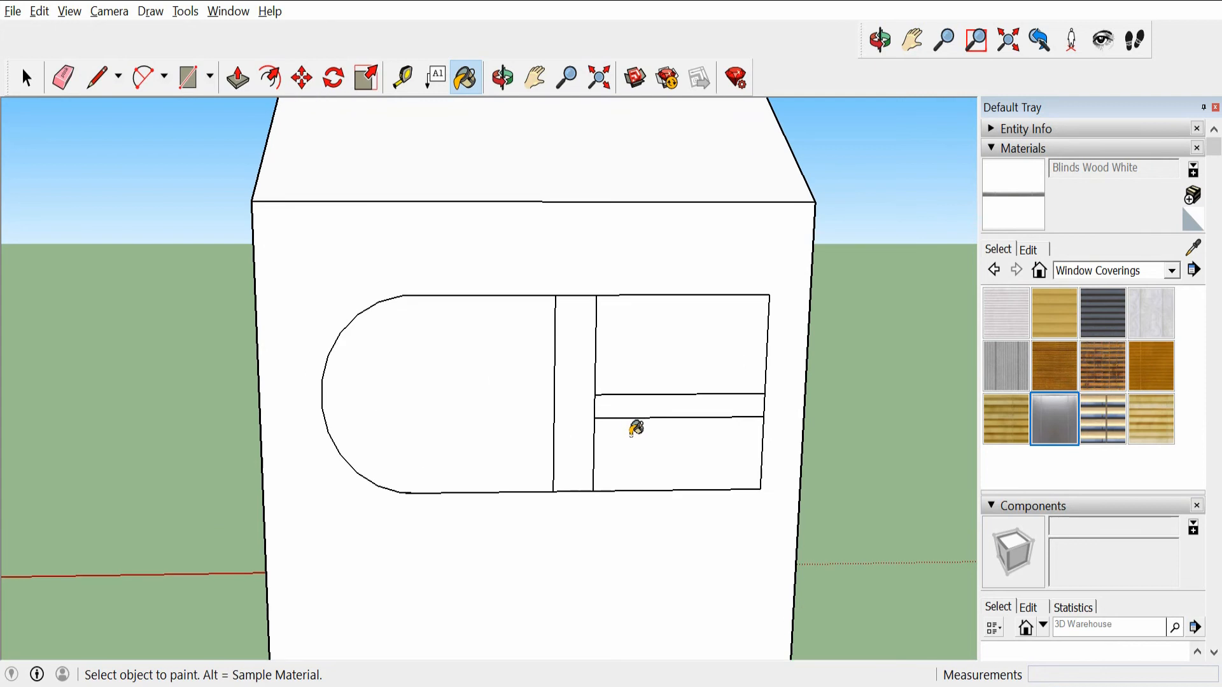
click(1090, 272)
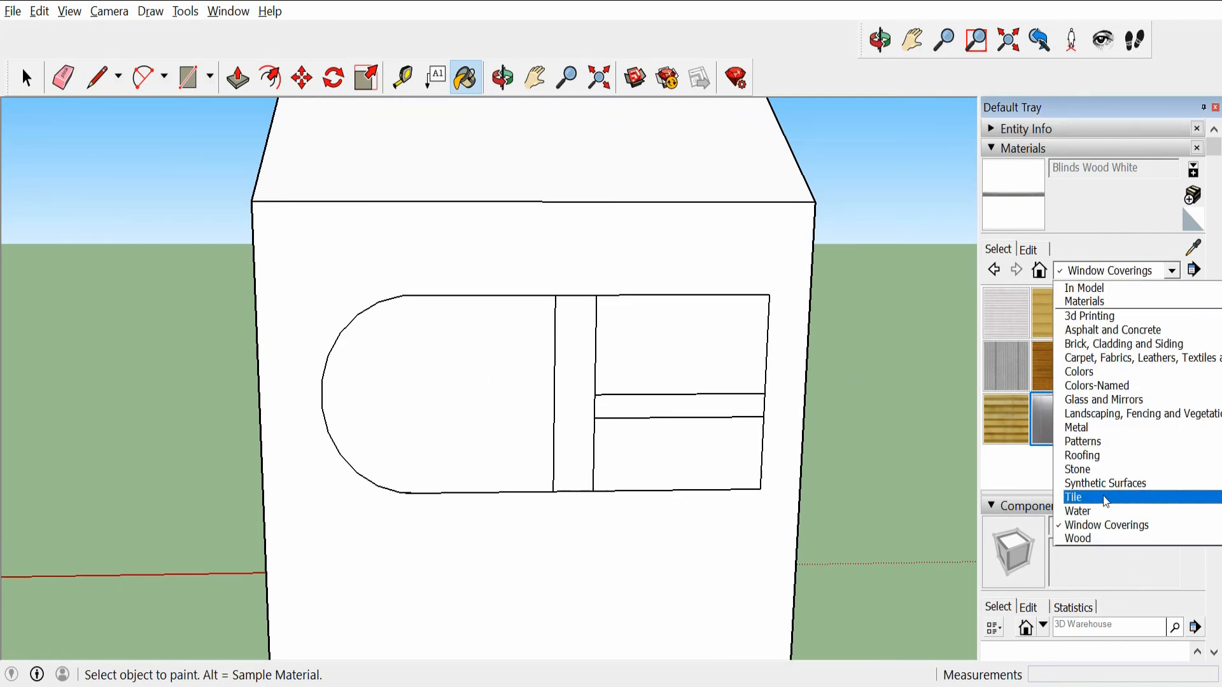
click(1088, 399)
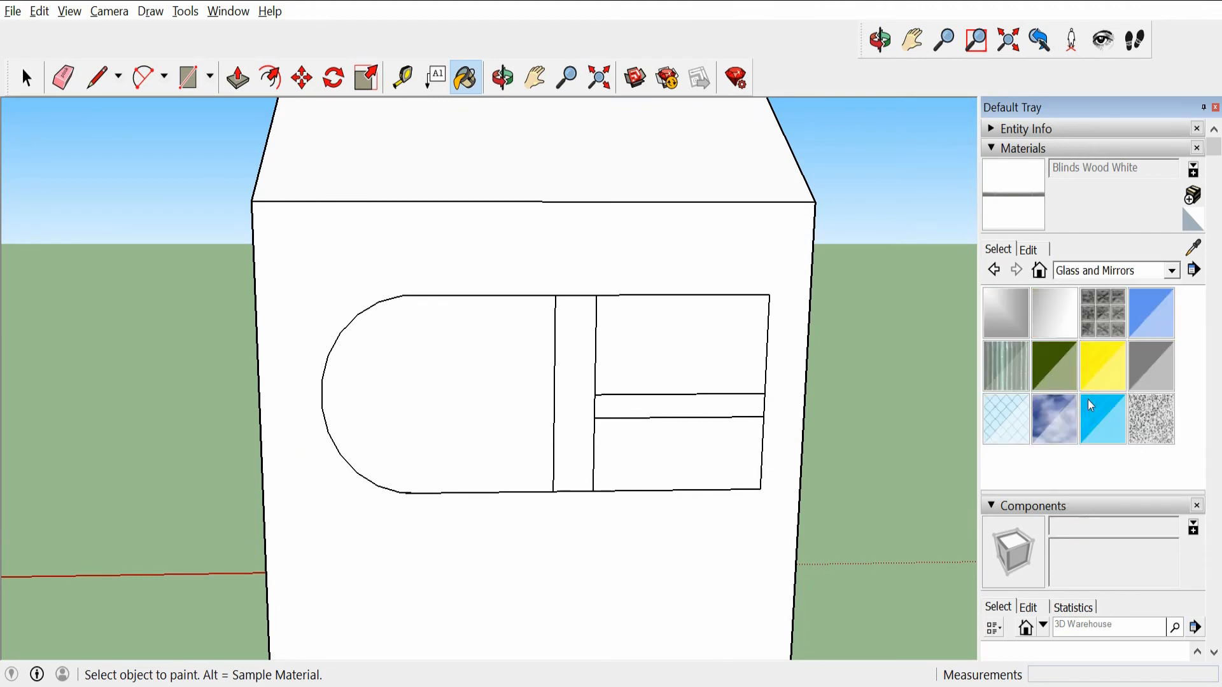
click(1141, 368)
click(707, 355)
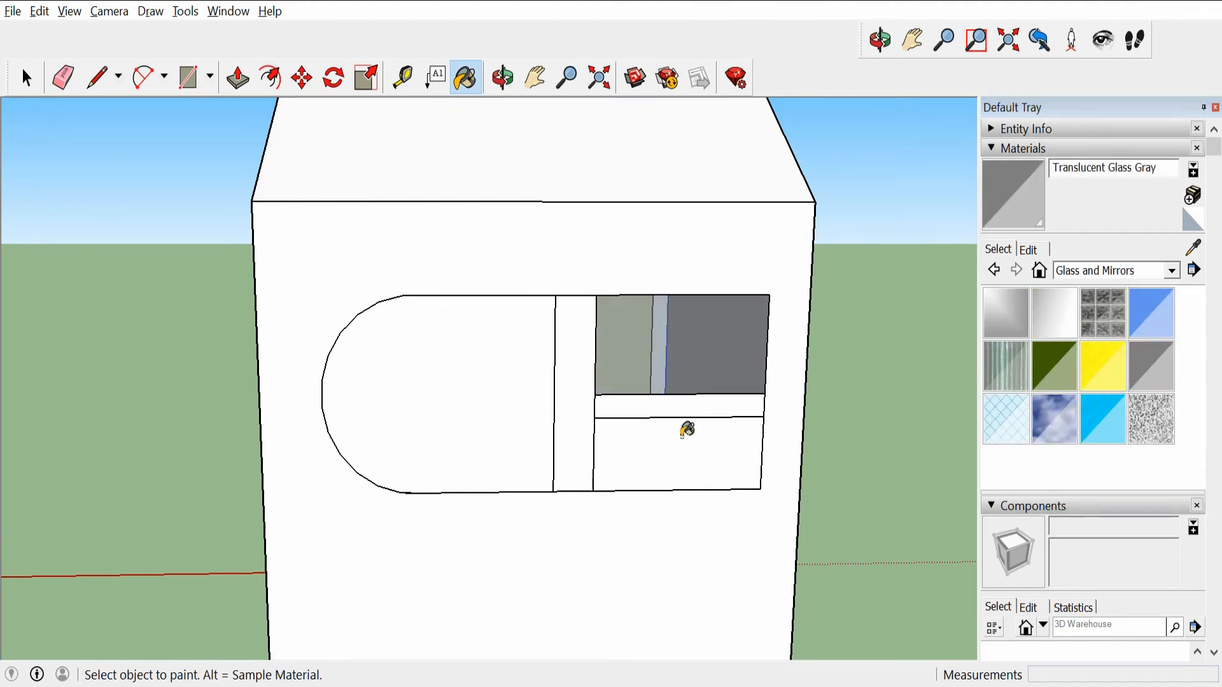
click(692, 471)
click(469, 423)
Paint the vertical and horizontal bars of the round-ended window with Brick Antique 01.
scroll(560, 478, down, 3)
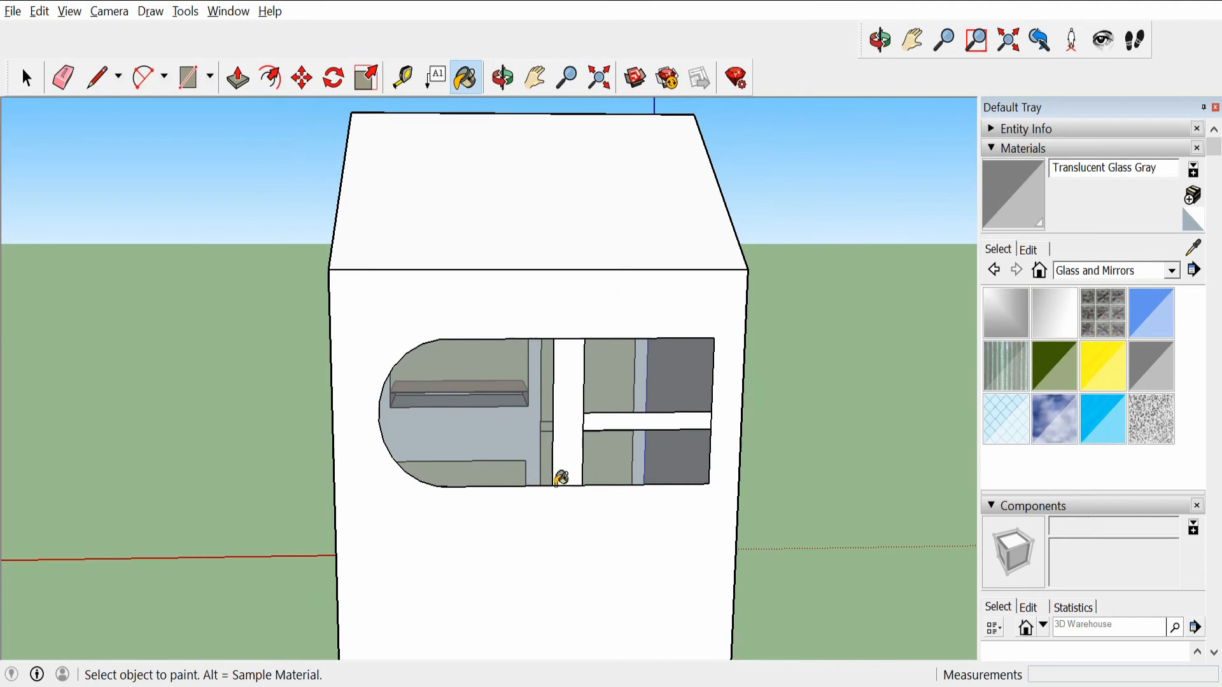
scroll(700, 491, down, 1)
click(1120, 271)
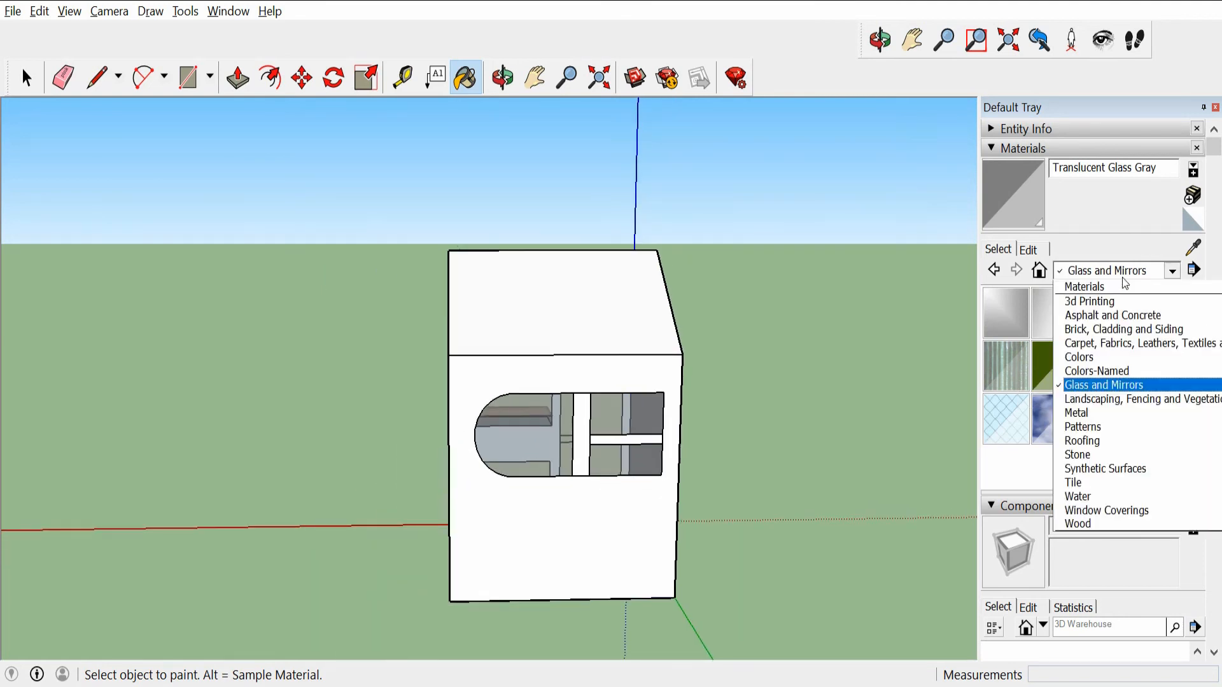
click(1123, 344)
scroll(593, 426, up, 5)
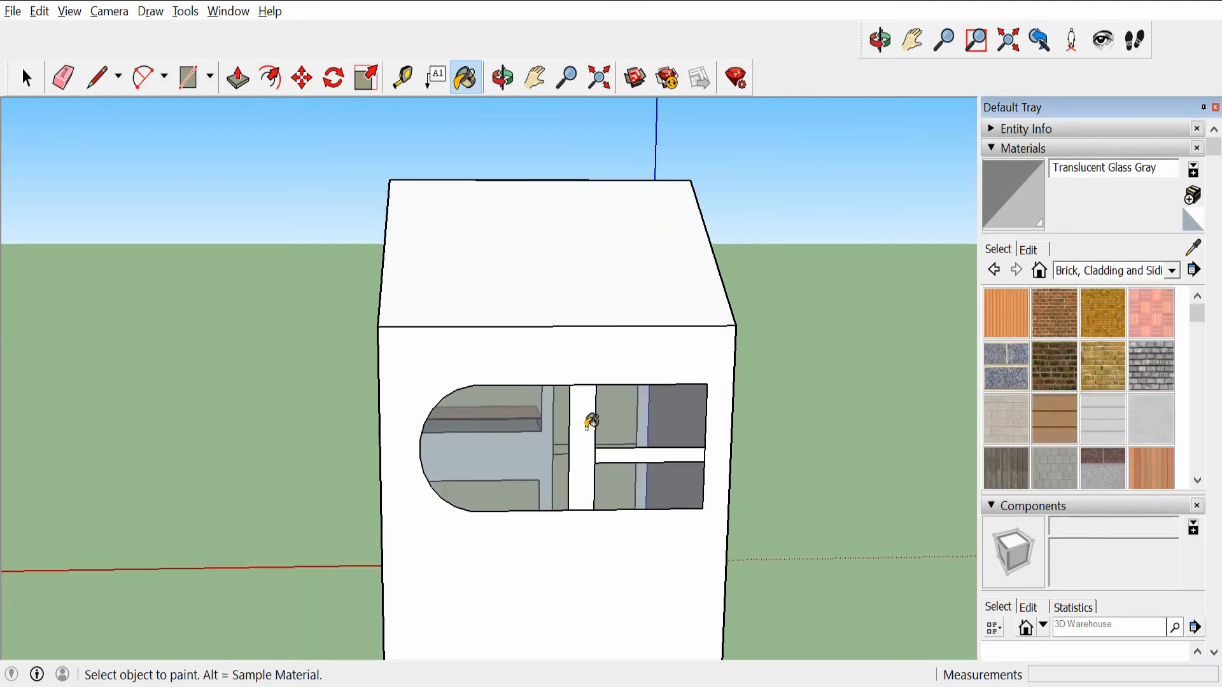
click(592, 438)
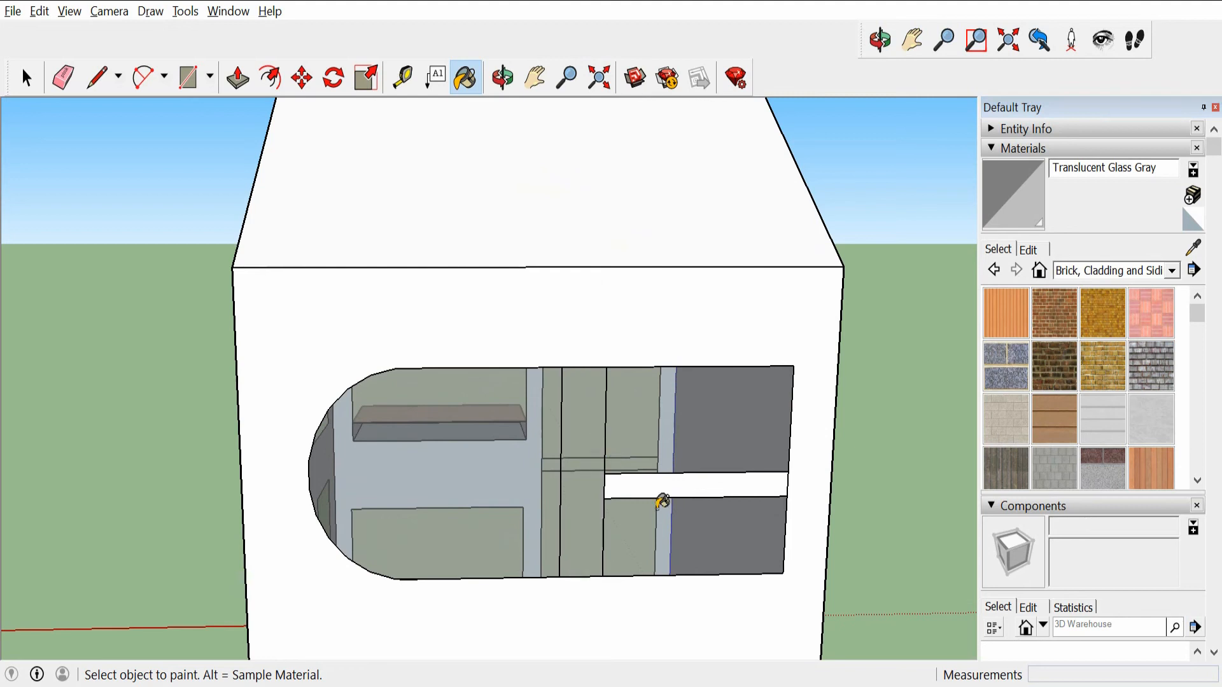
click(1055, 311)
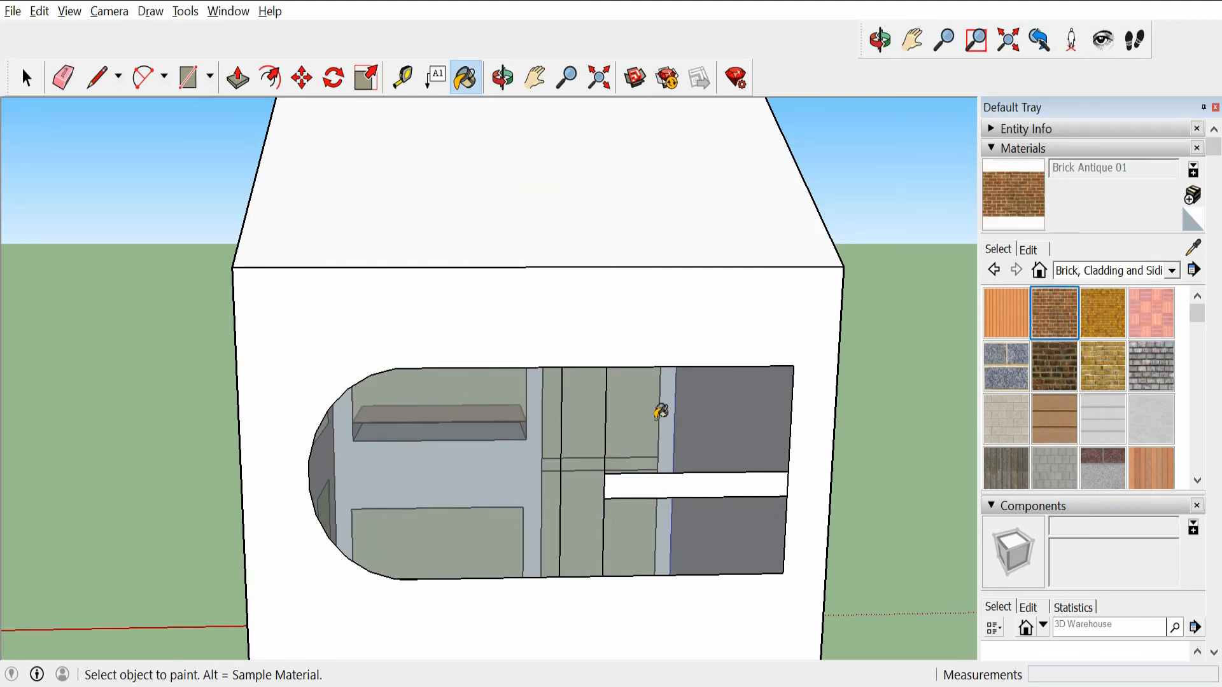
click(601, 431)
click(701, 493)
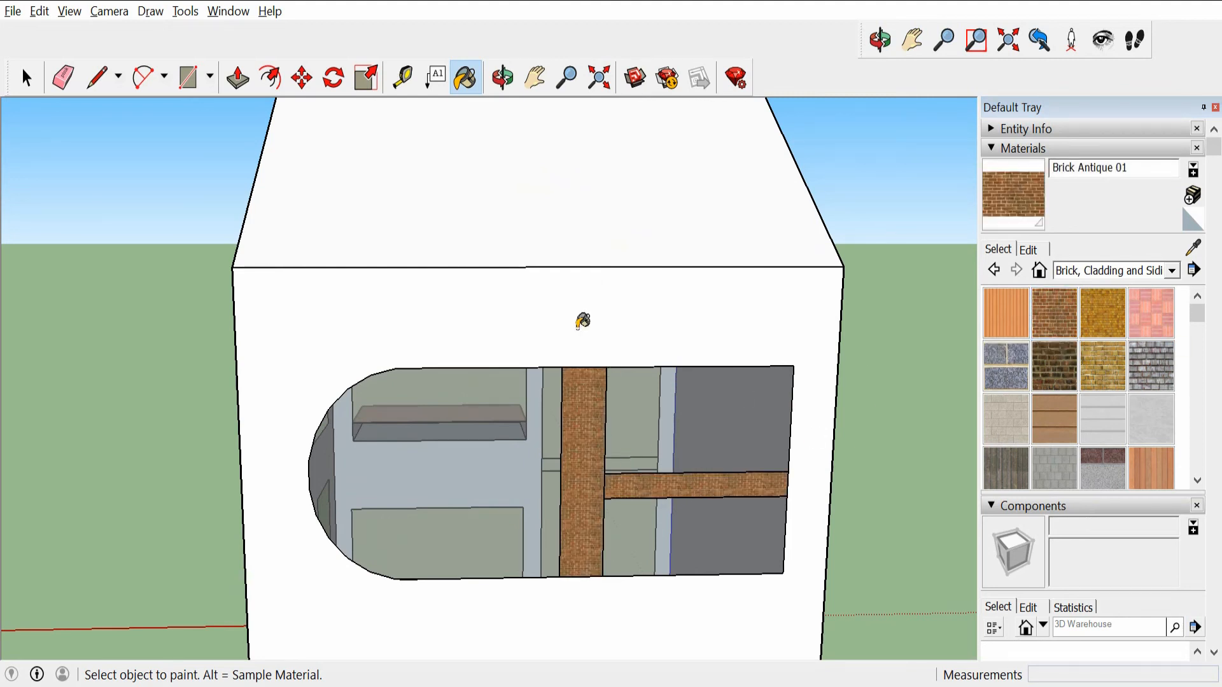
Draw two adjoining rectangles on the wall below the round-ended window, a wide one and a narrower one sharing a side.
scroll(601, 329, down, 5)
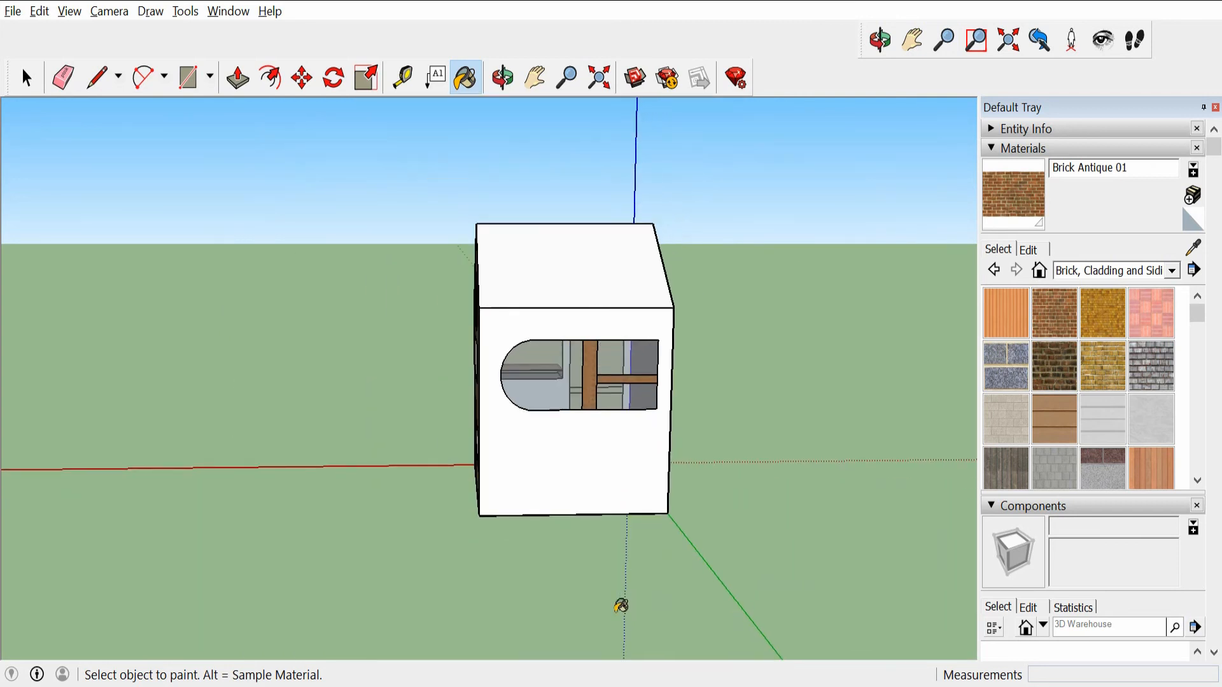
scroll(621, 606, up, 3)
scroll(523, 400, up, 4)
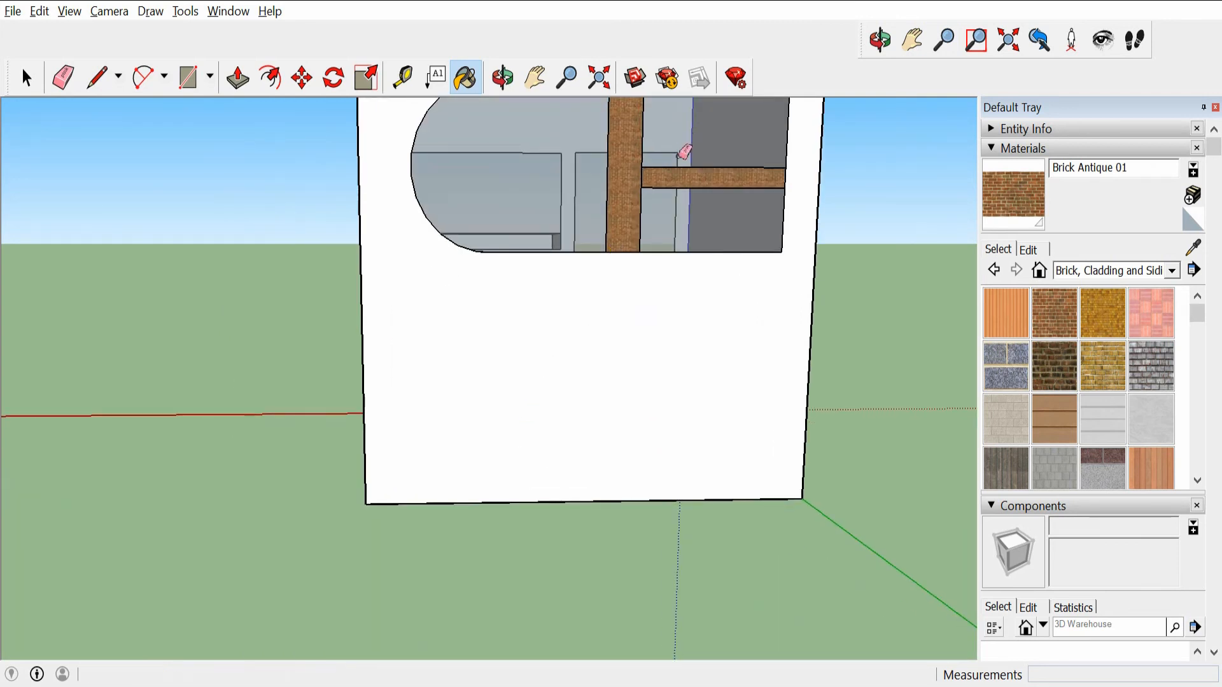
key(e)
scroll(655, 183, up, 3)
scroll(637, 195, down, 5)
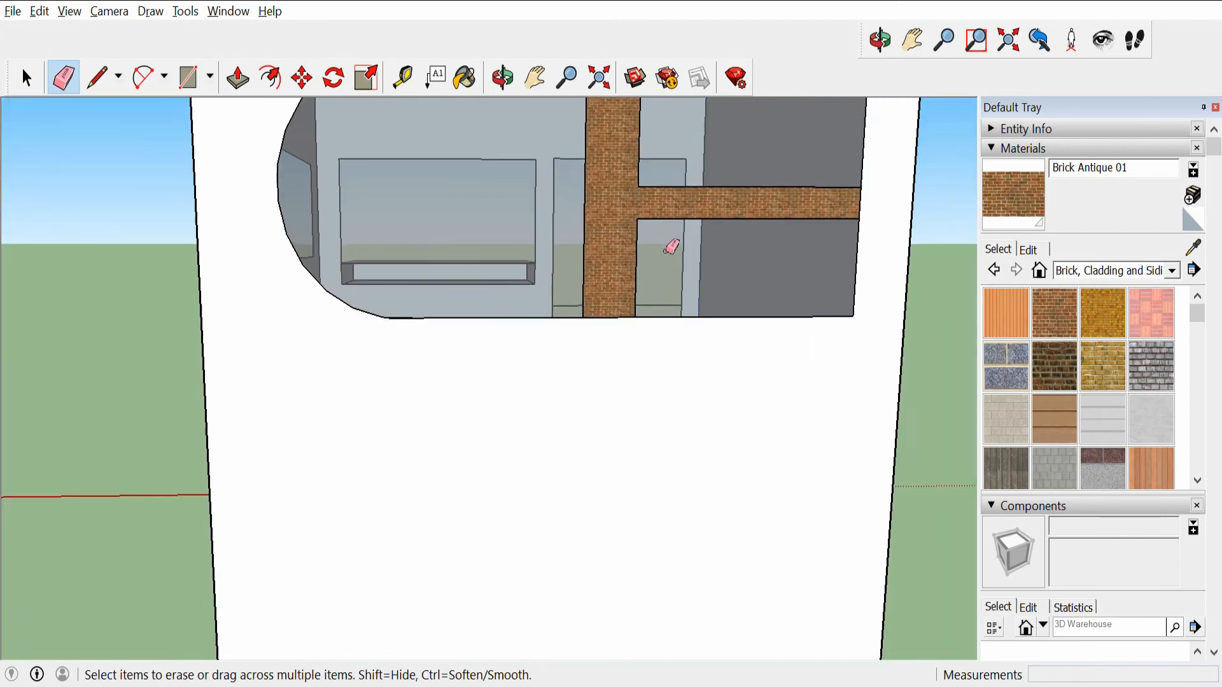
key(r)
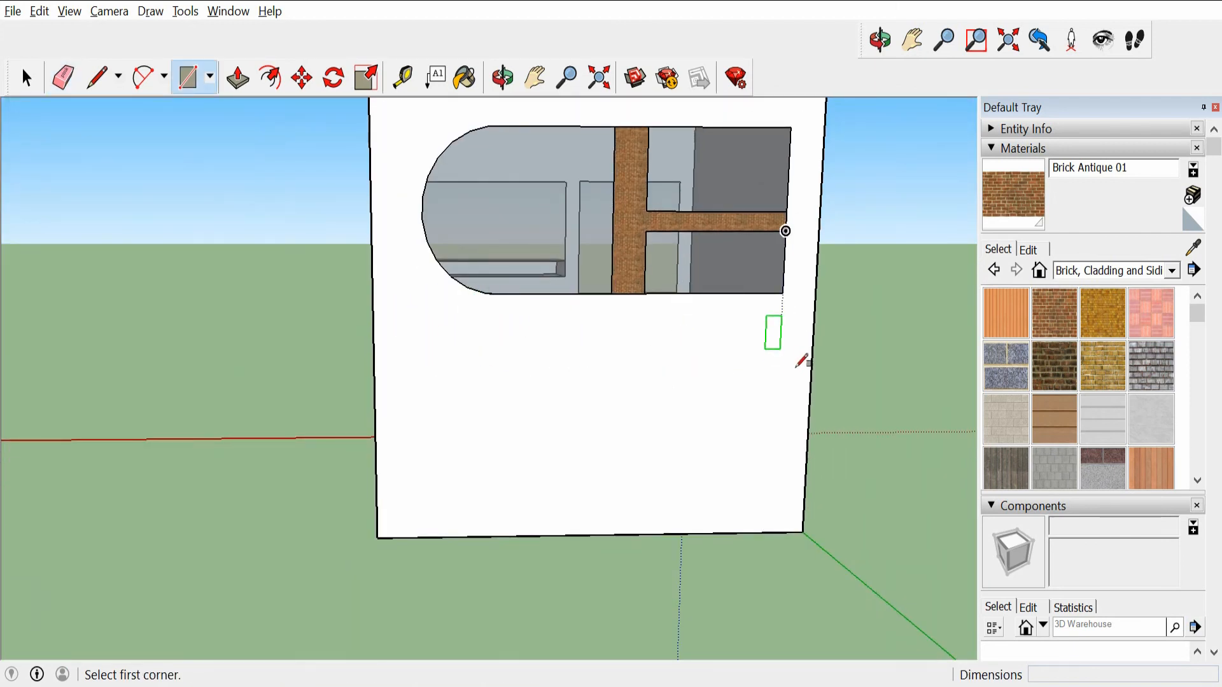
click(780, 342)
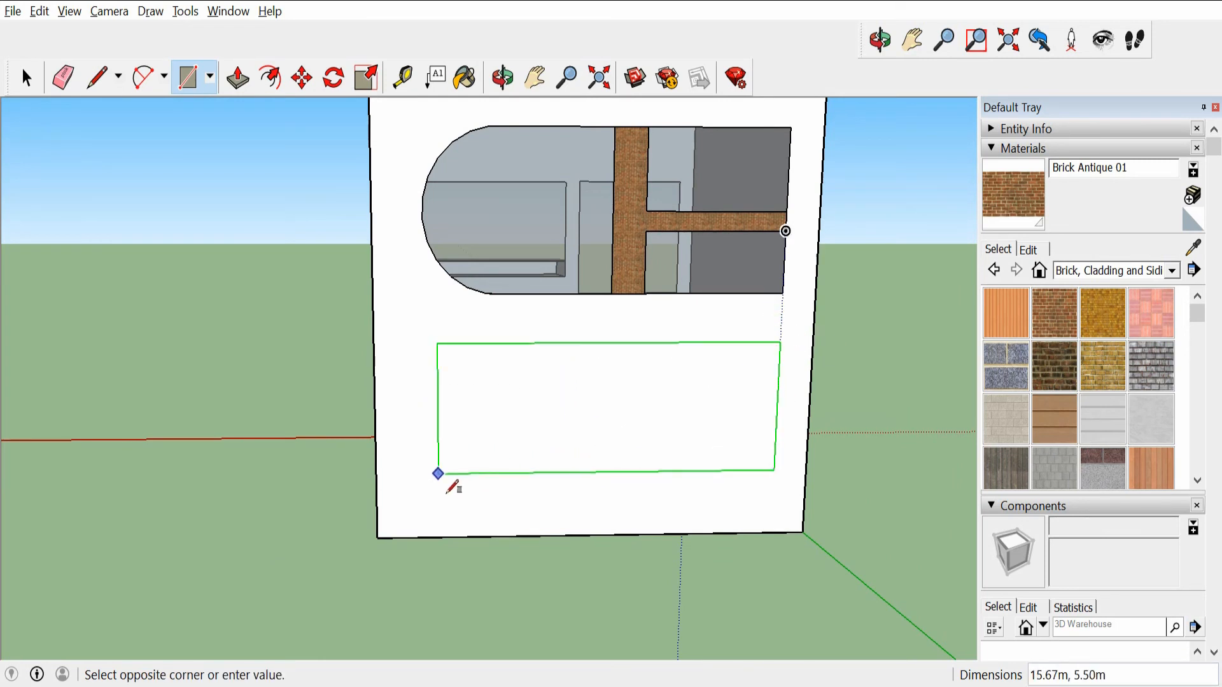
click(544, 478)
click(545, 478)
click(430, 342)
Move the narrower rectangle's upper edge down to line up with the wide rectangle's upper edge.
scroll(538, 367, up, 6)
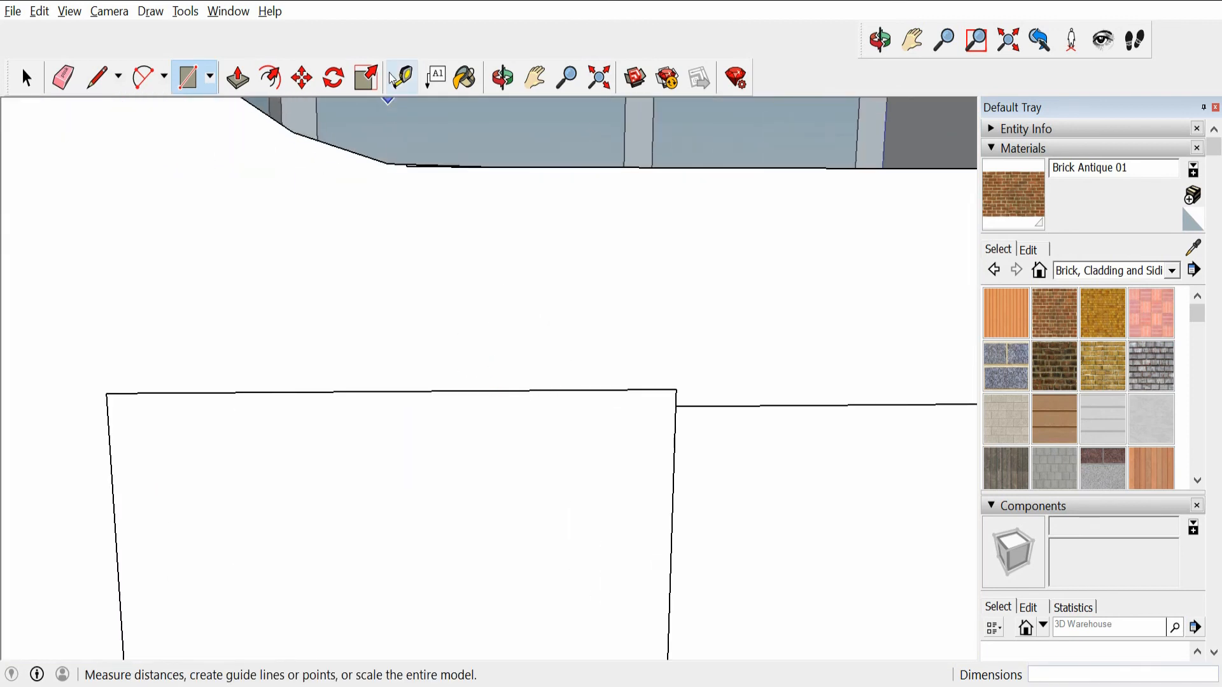
key(m)
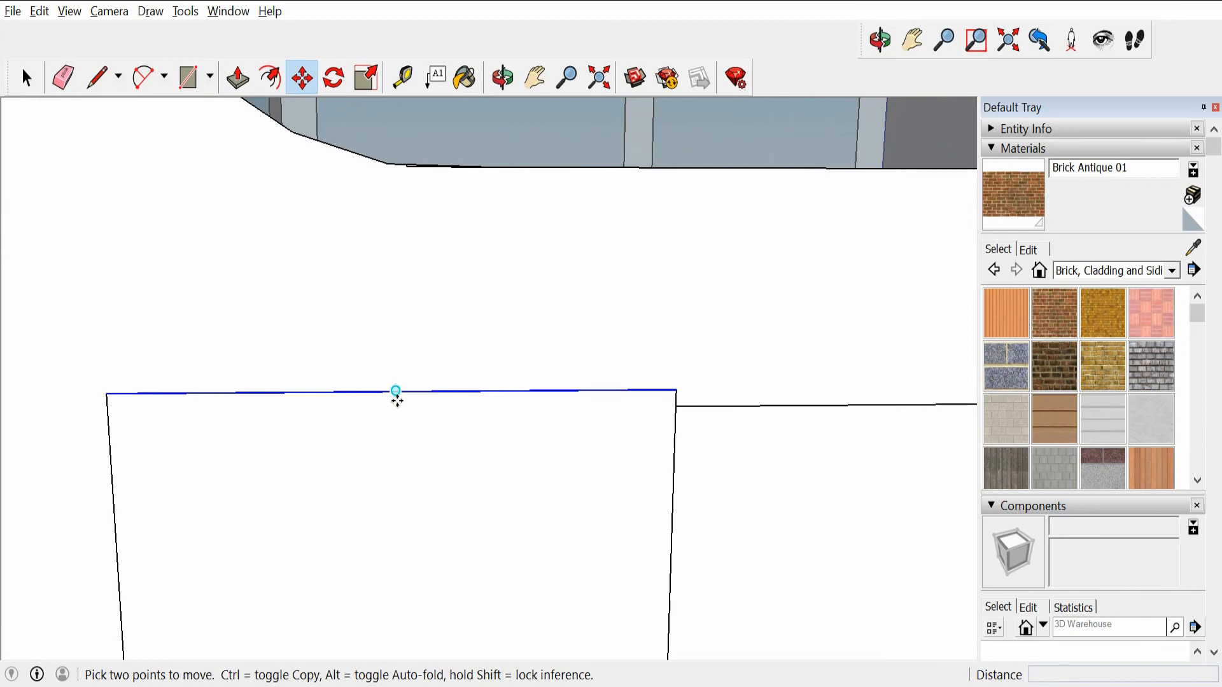
click(395, 390)
click(404, 415)
scroll(494, 461, down, 6)
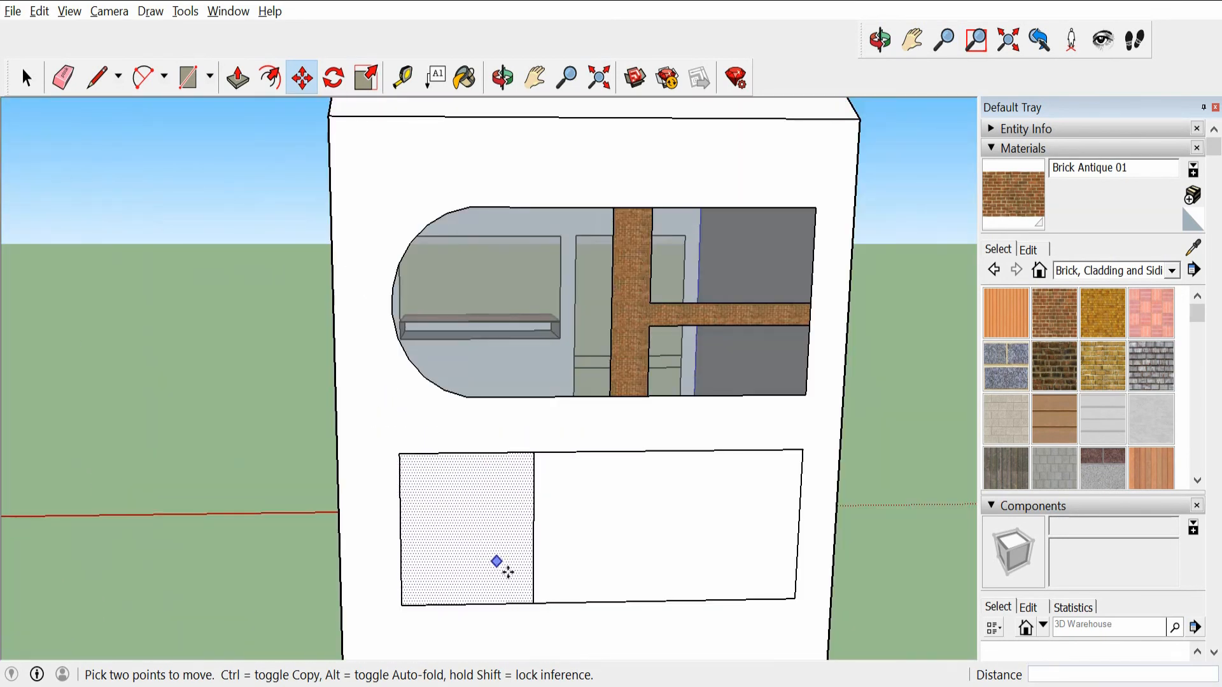
Draw a vertical line about 5.73 m long beside the two rectangles' shared edge and paint the resulting strip with Brick Antique 01.
key(l)
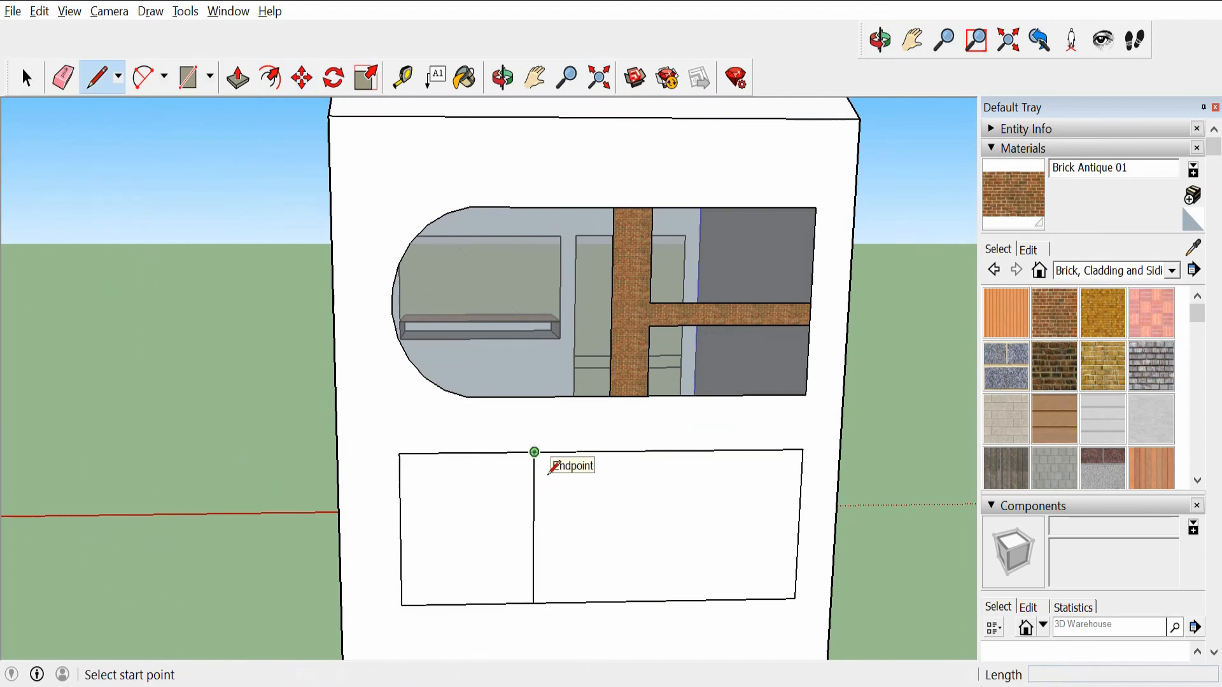
click(550, 452)
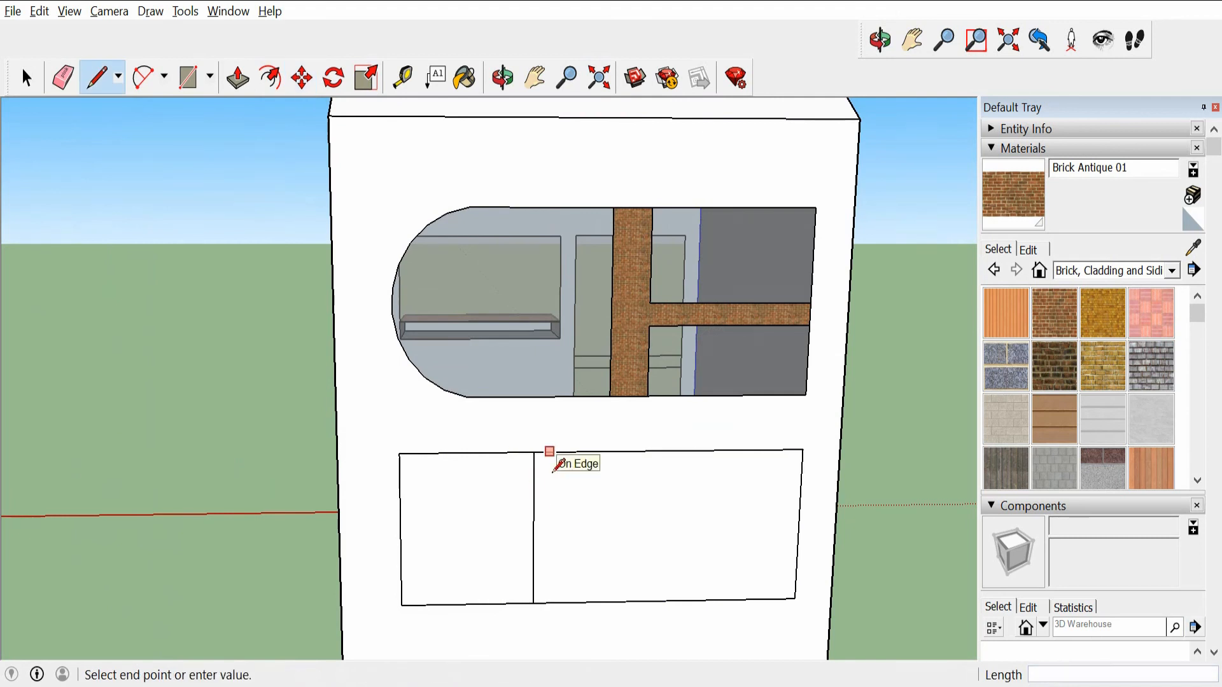
click(548, 604)
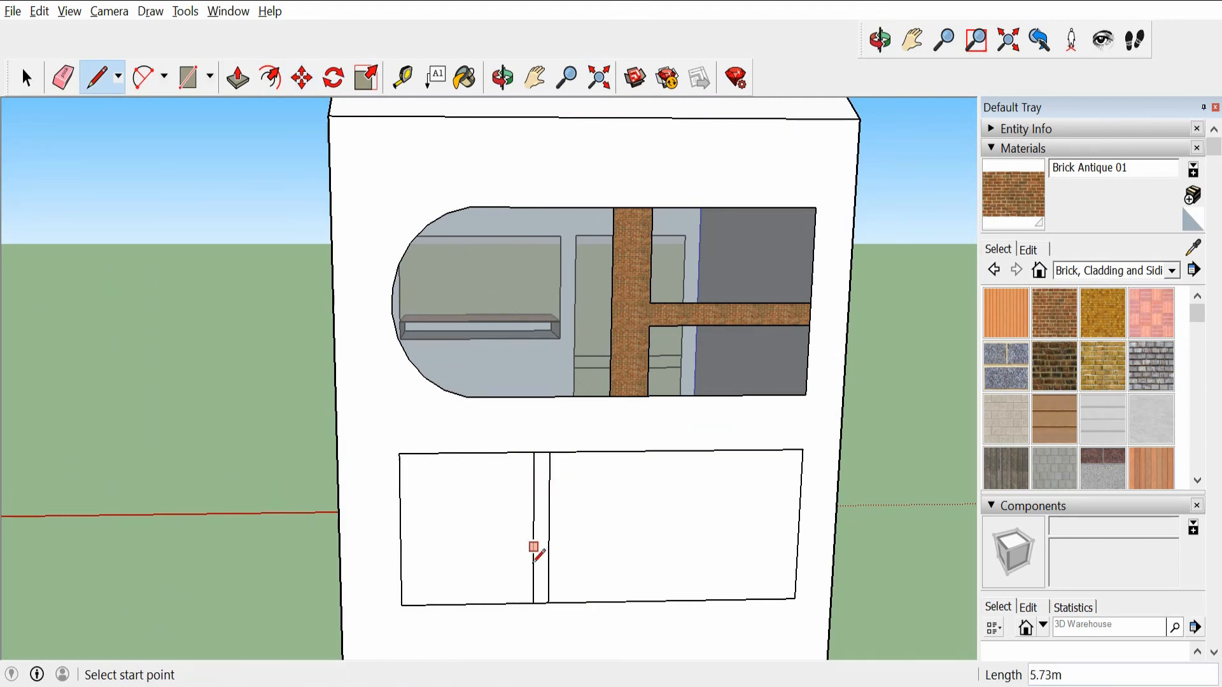
click(1052, 298)
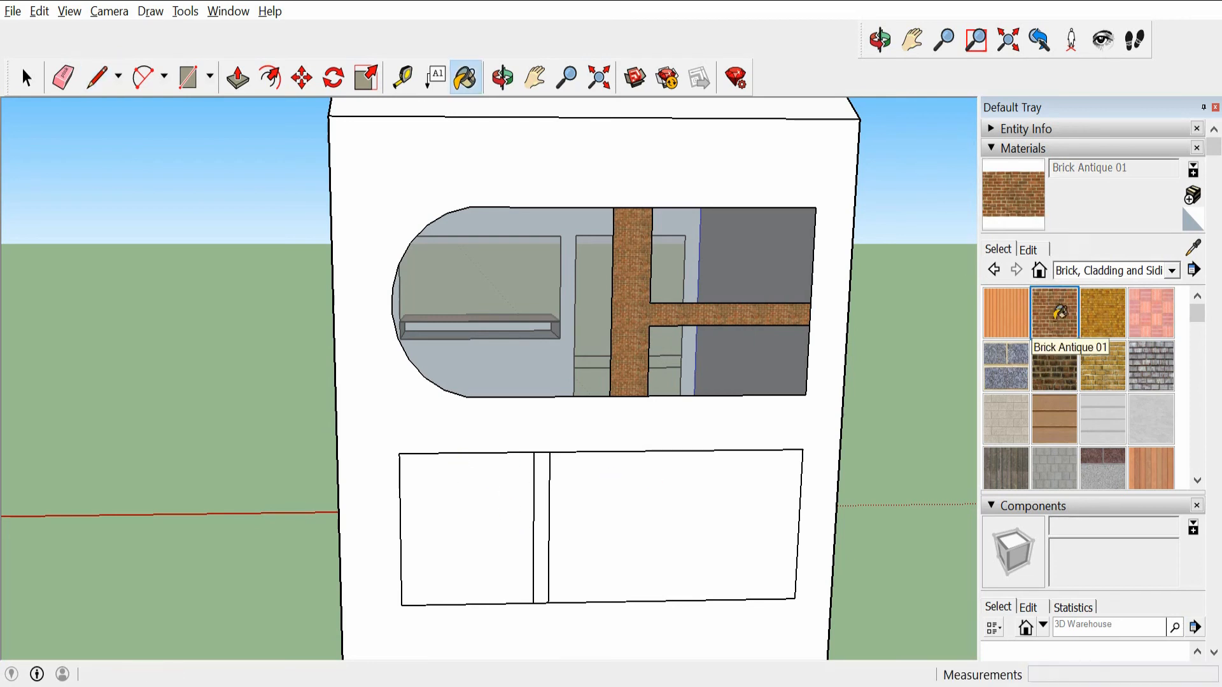
click(548, 499)
Erase the short edges closing off the bars of the upper and lower windows to merge the bars with the wall.
scroll(538, 458, up, 3)
scroll(542, 465, up, 4)
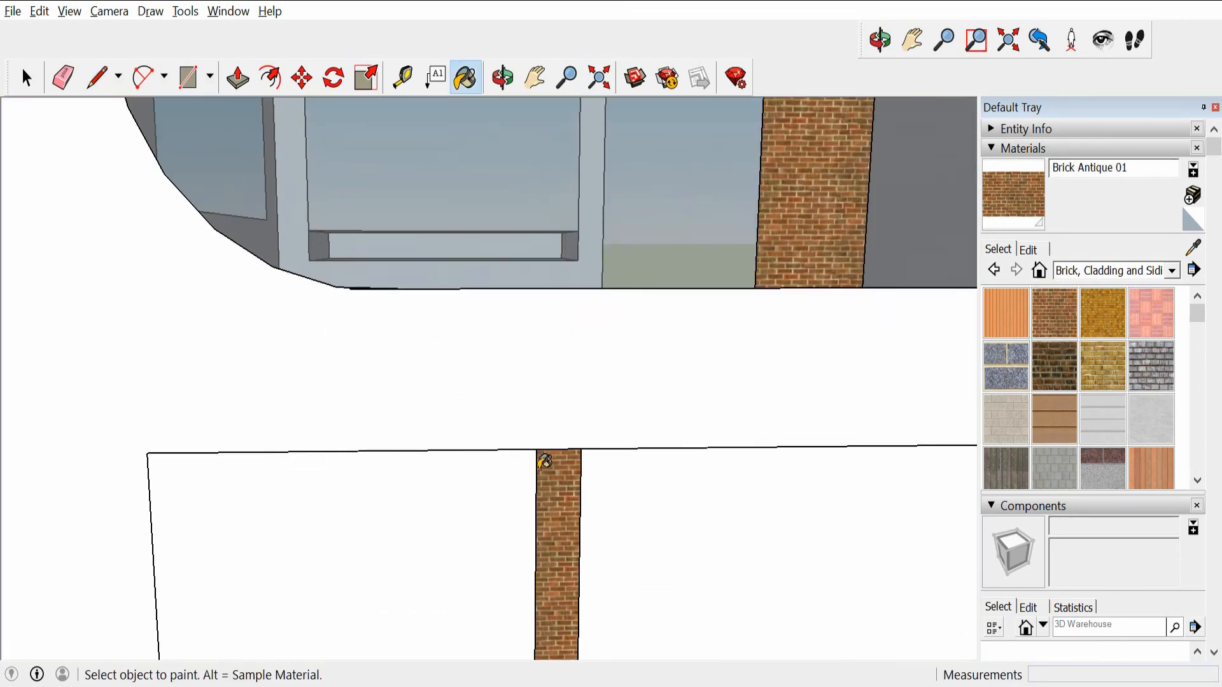
scroll(565, 453, down, 4)
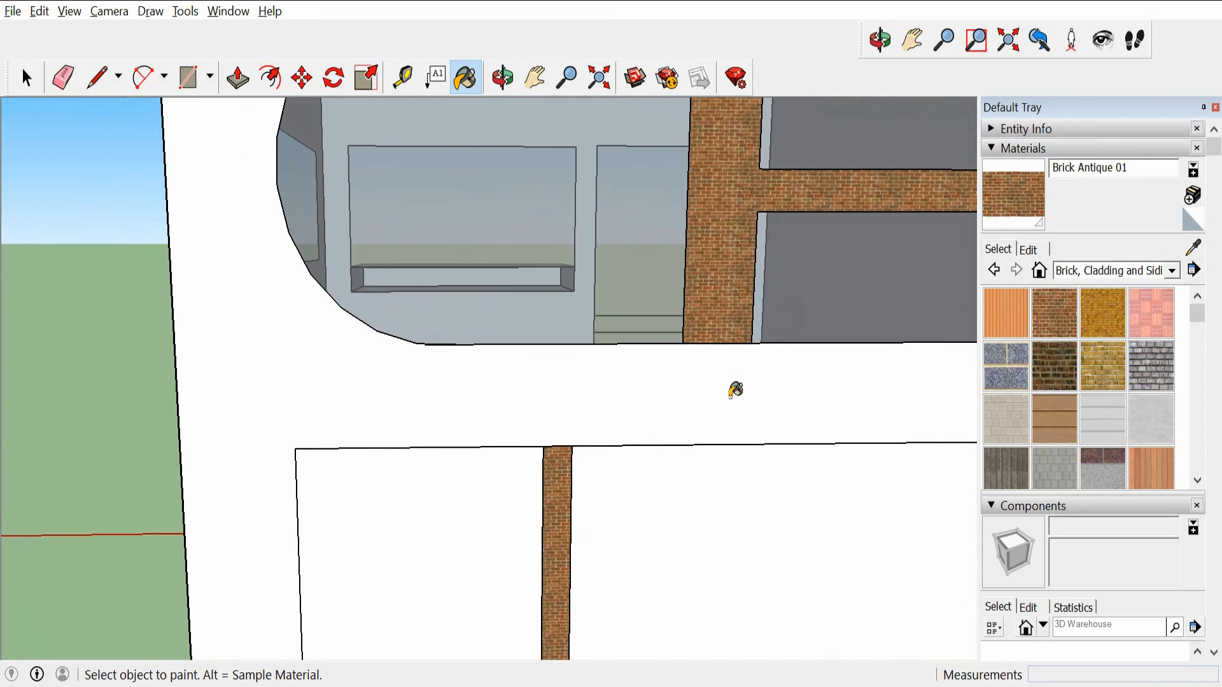
key(e)
click(727, 346)
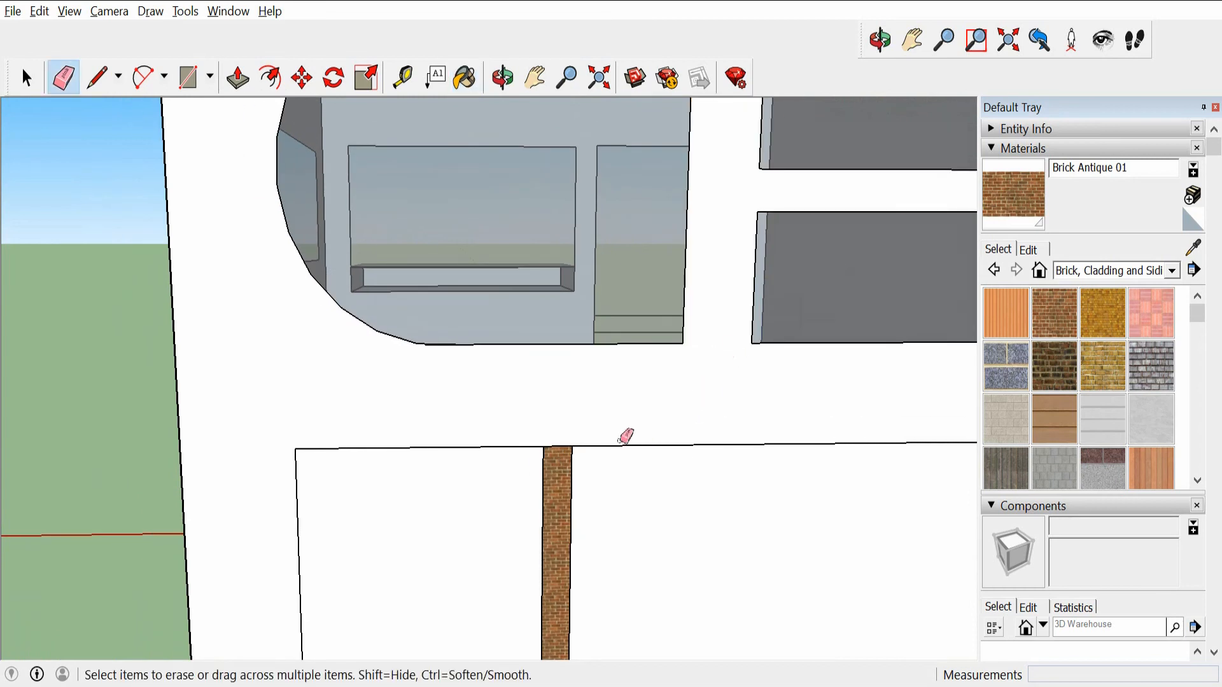
click(568, 453)
scroll(598, 488, down, 5)
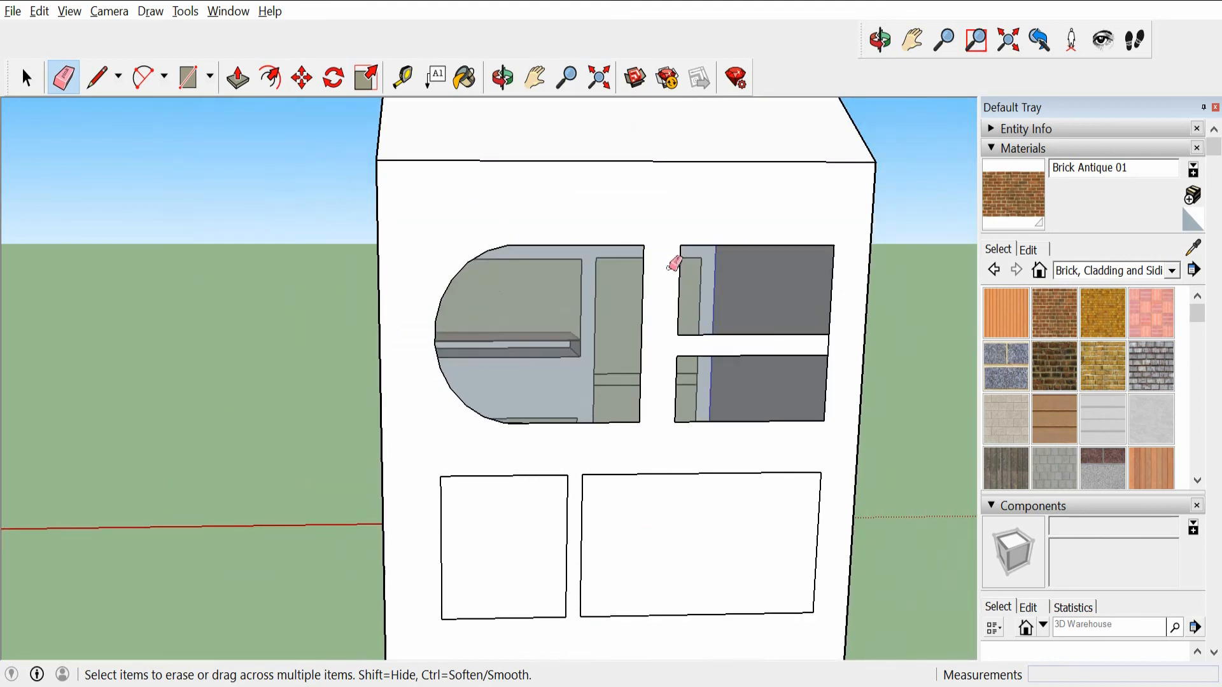
Paint the side wall around the window openings with Brick Antique 01.
middle_drag(838, 348, 834, 360)
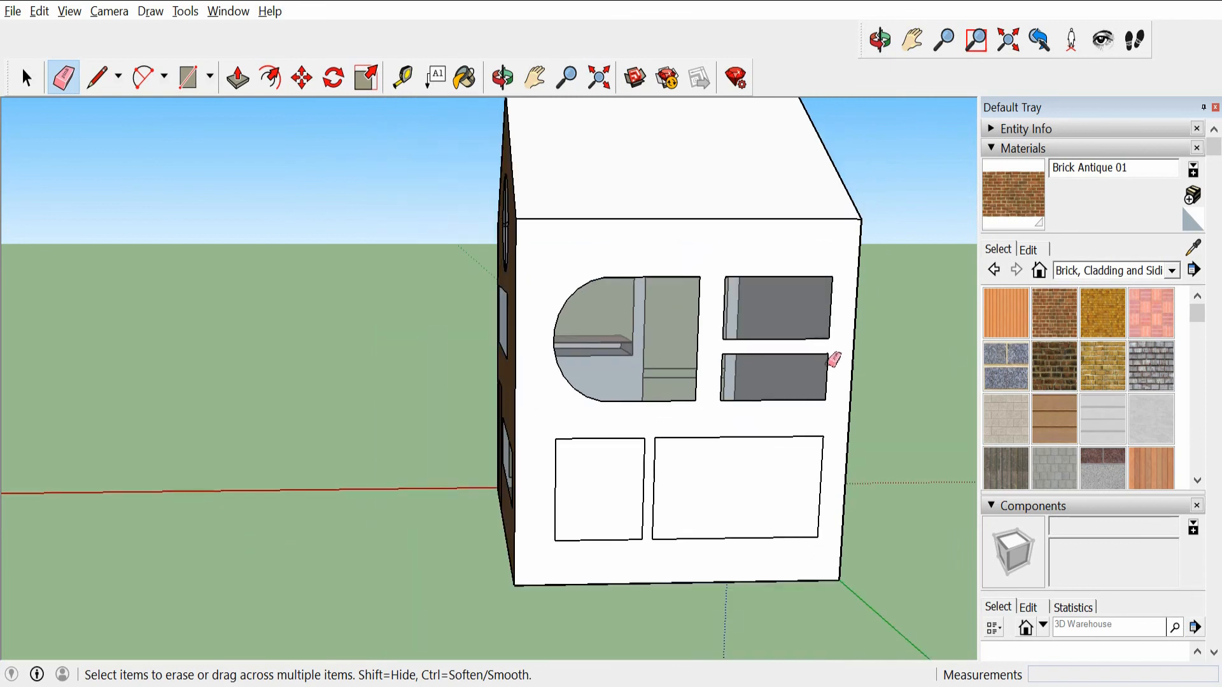
click(1070, 317)
click(564, 265)
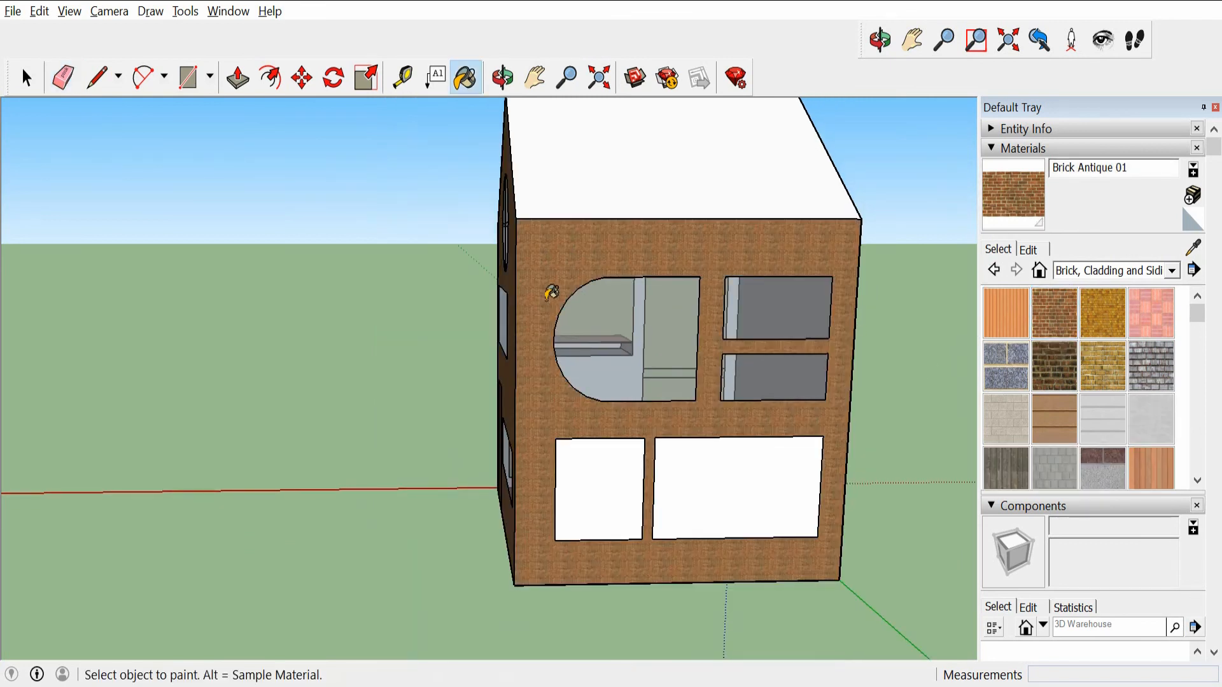
Paint the two lower side-wall windows with Translucent Glass Gray from the Glass and Mirrors collection.
click(1127, 270)
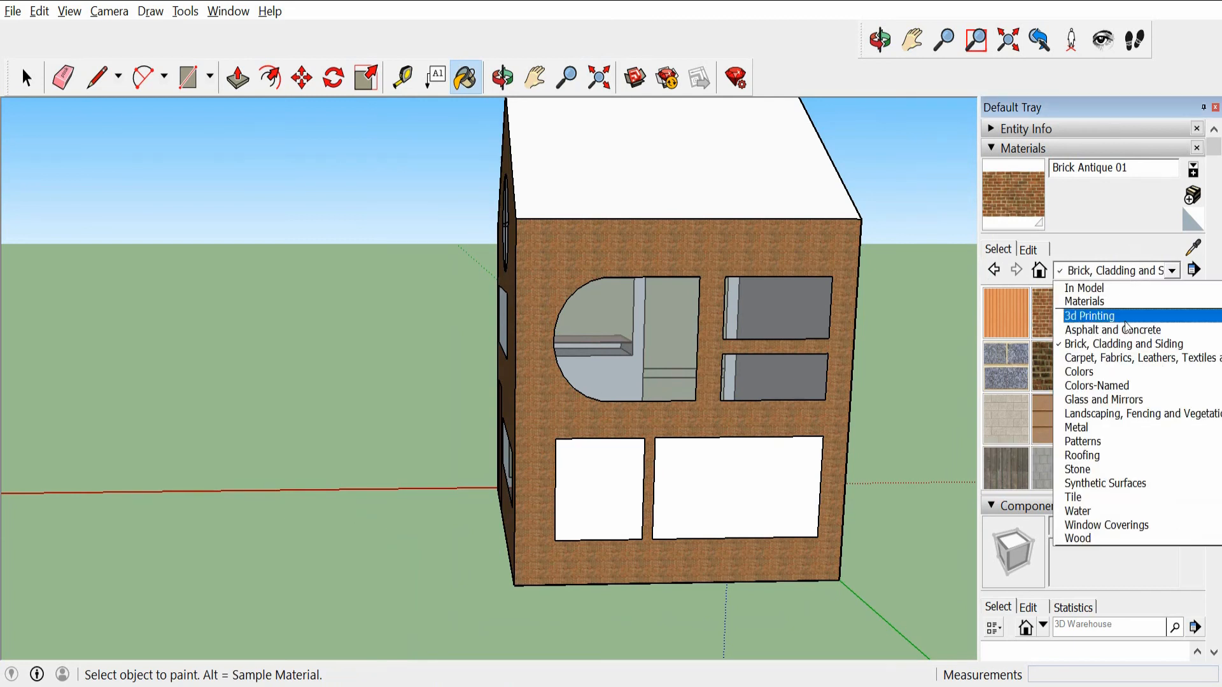
click(1120, 402)
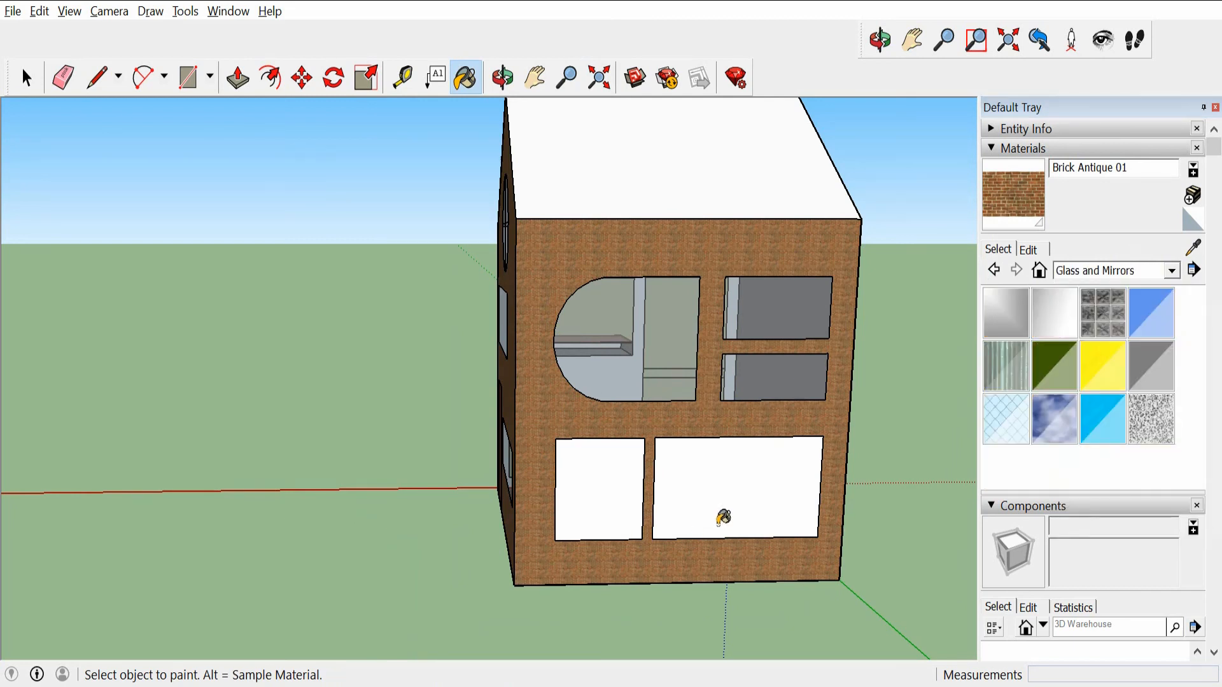
click(722, 519)
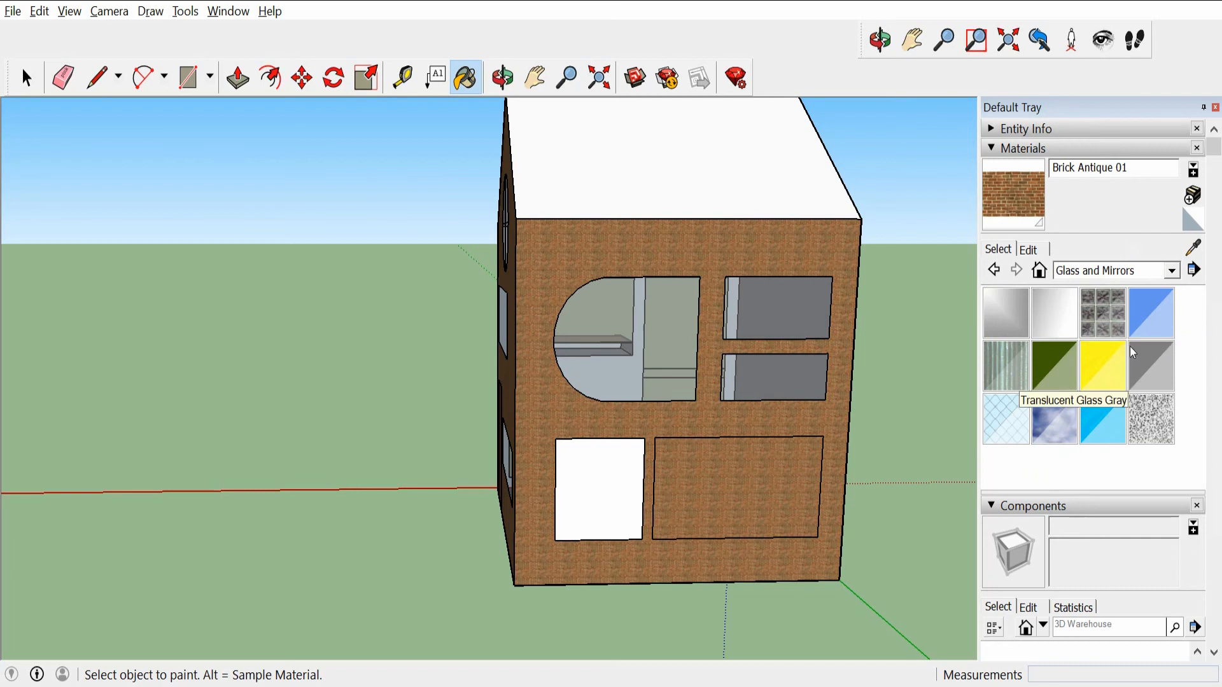
click(1150, 368)
click(731, 493)
click(622, 504)
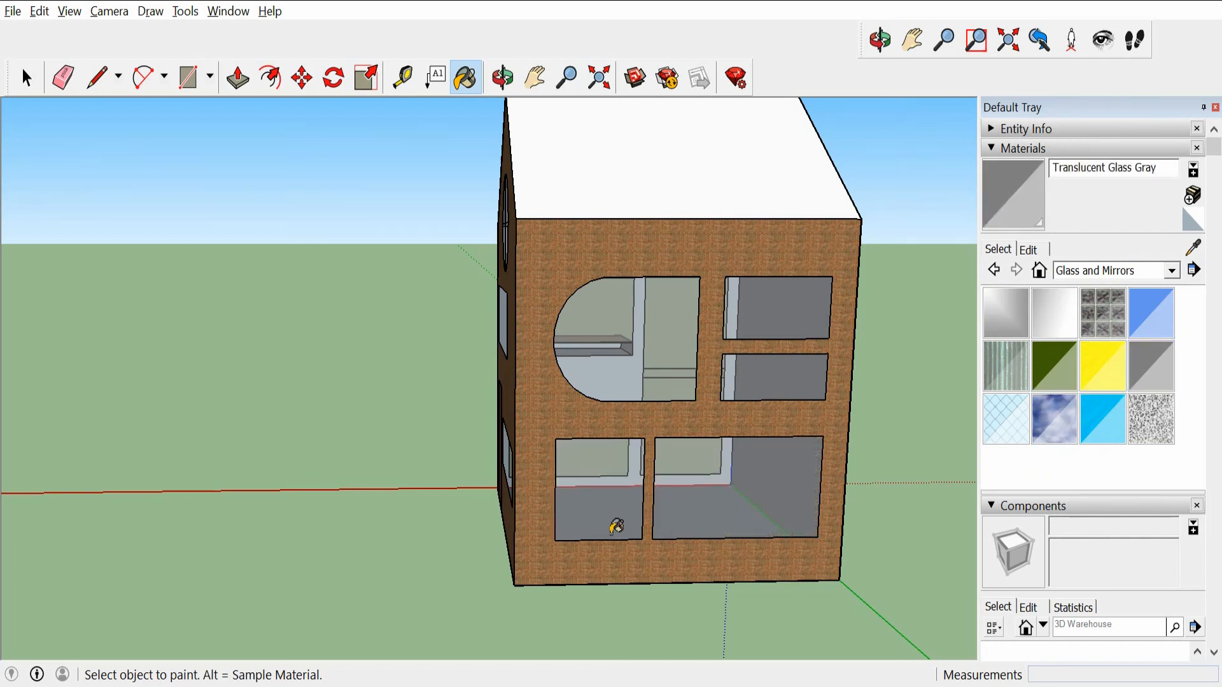
Examine the bench in front of the house to compare its size with the door and walls.
middle_drag(605, 529, 458, 566)
scroll(523, 403, up, 3)
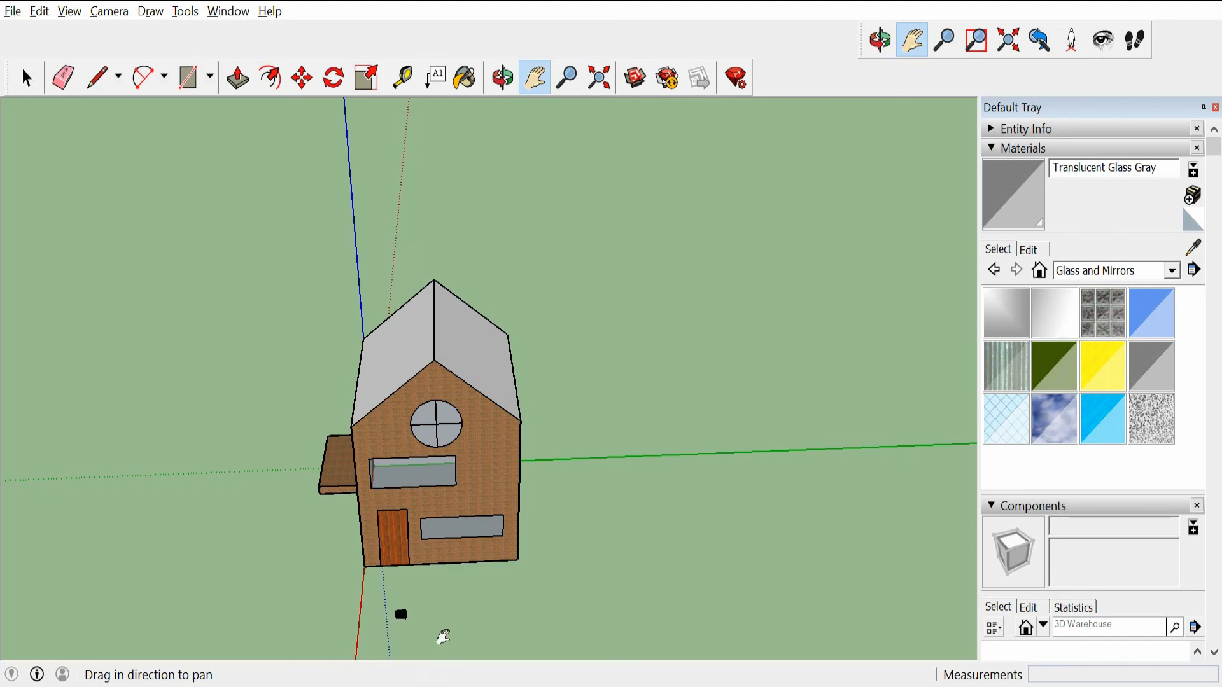
scroll(444, 637, up, 10)
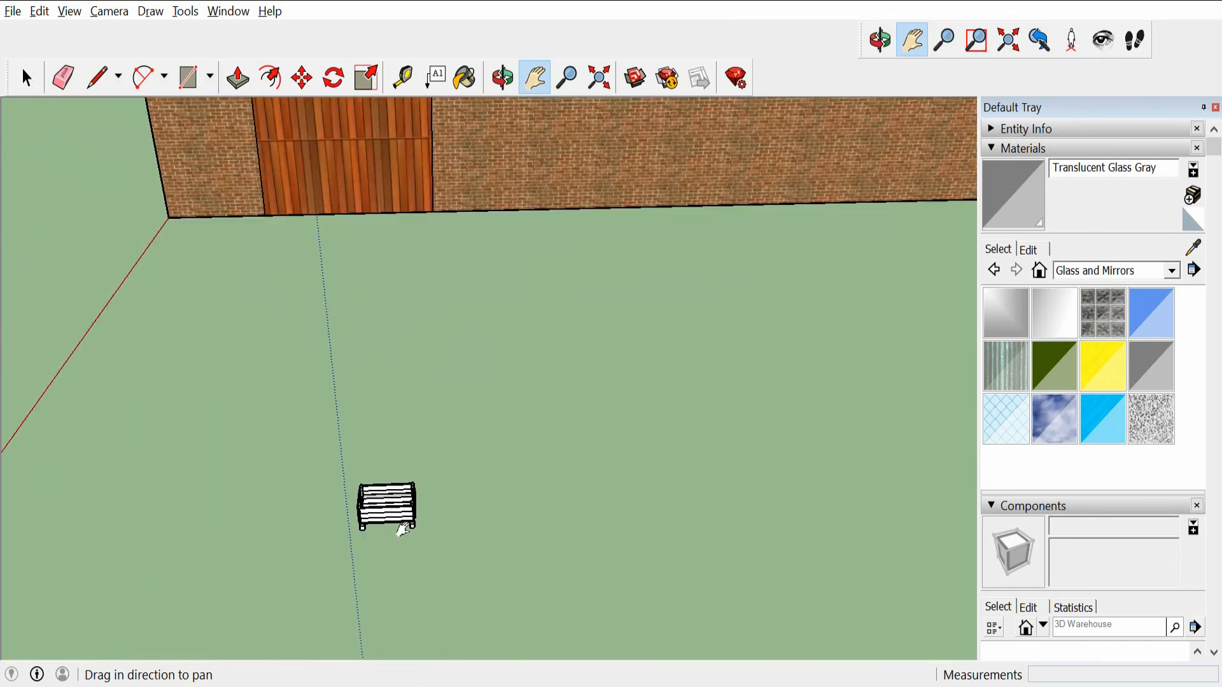
scroll(402, 530, up, 3)
drag(399, 534, 456, 431)
scroll(451, 425, down, 2)
scroll(449, 420, down, 5)
drag(475, 266, 426, 420)
scroll(446, 368, down, 3)
scroll(481, 274, down, 2)
drag(486, 275, 506, 465)
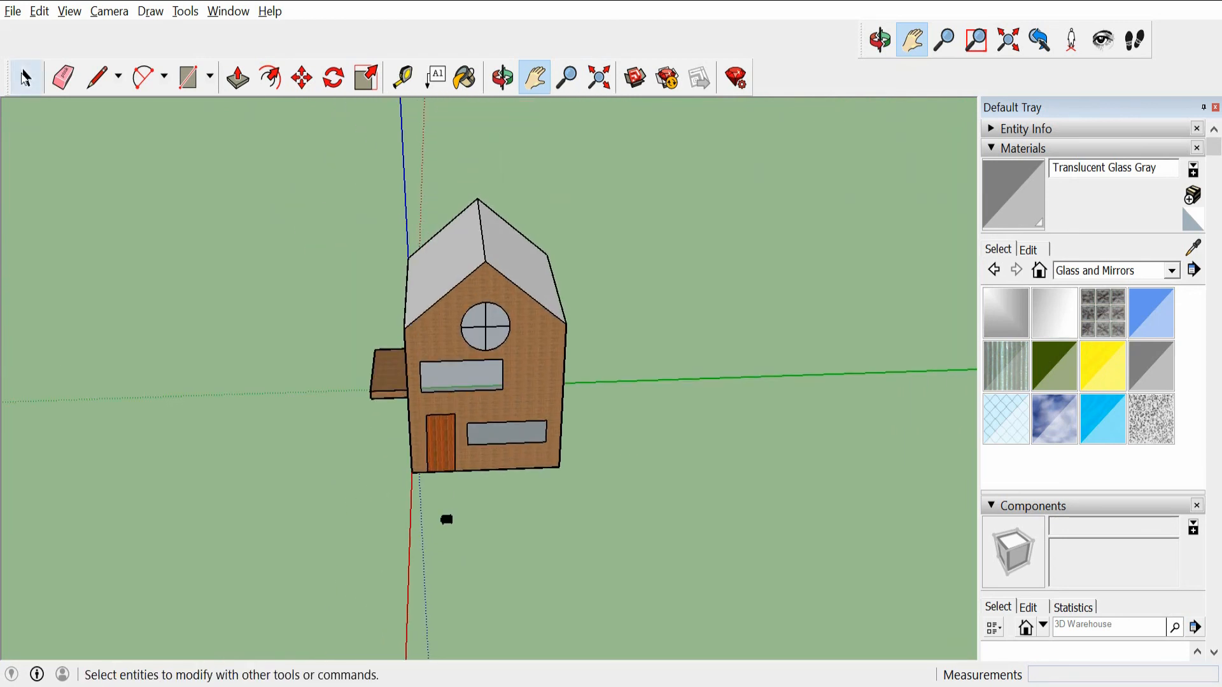
Scale the entire house, including its ledge, uniformly by 0.3 and clear the selection.
click(26, 77)
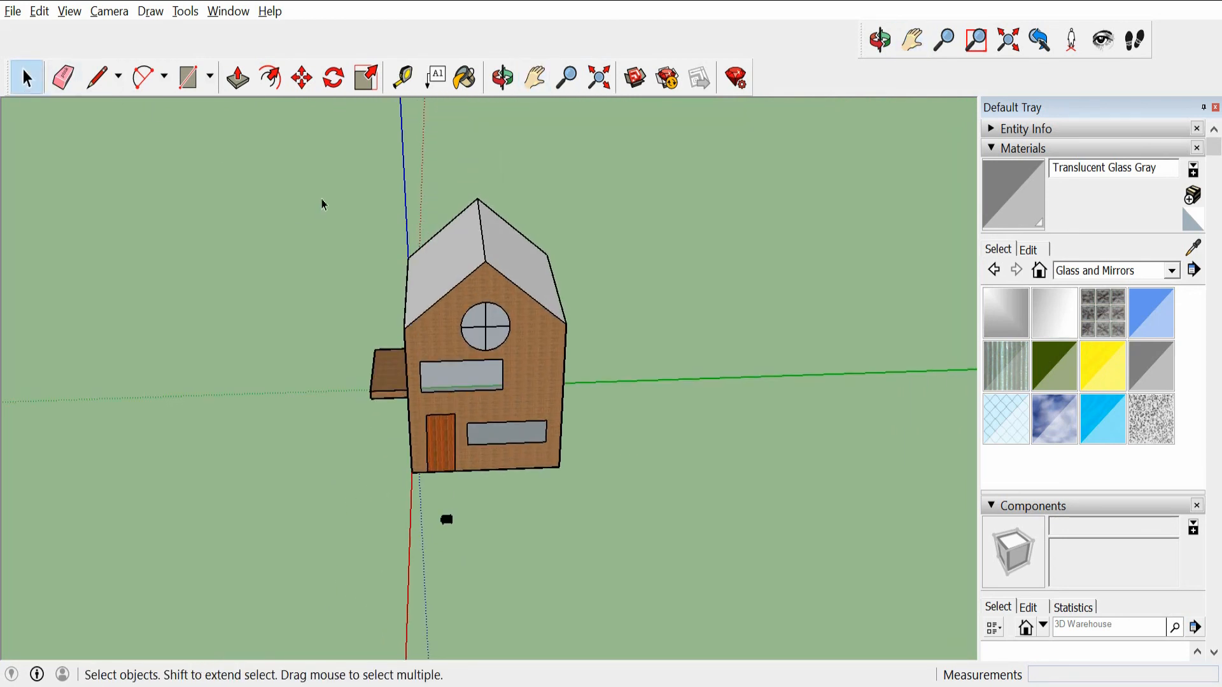
drag(365, 203, 618, 507)
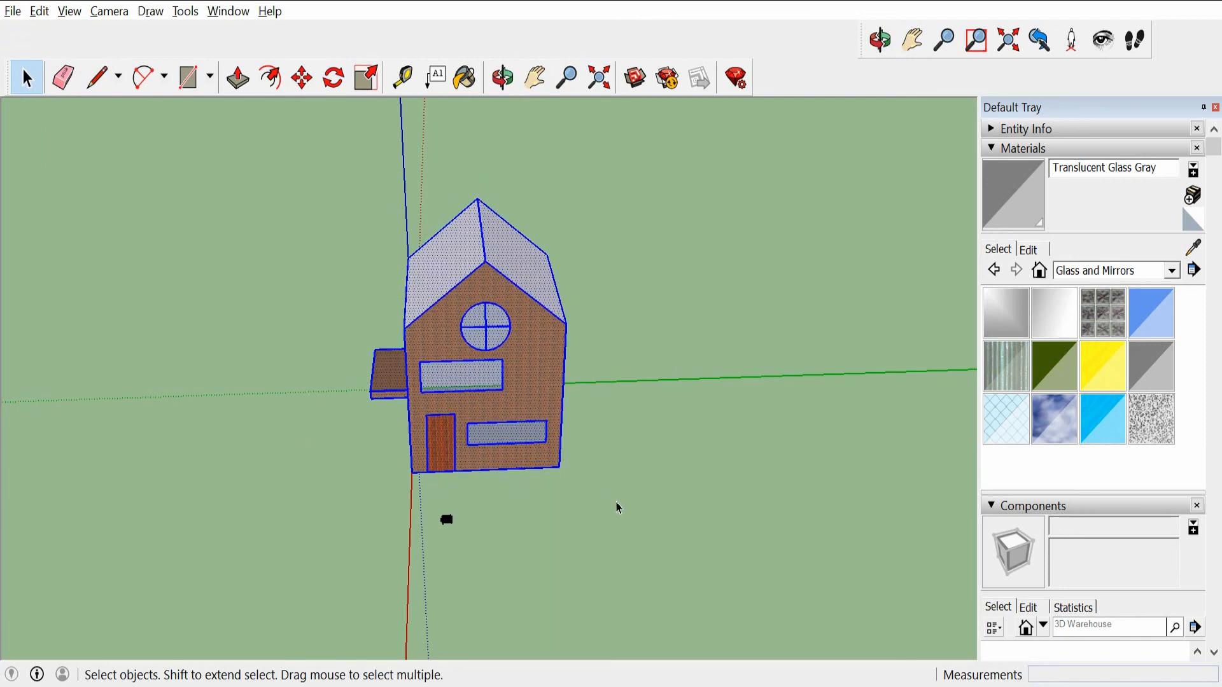
click(366, 79)
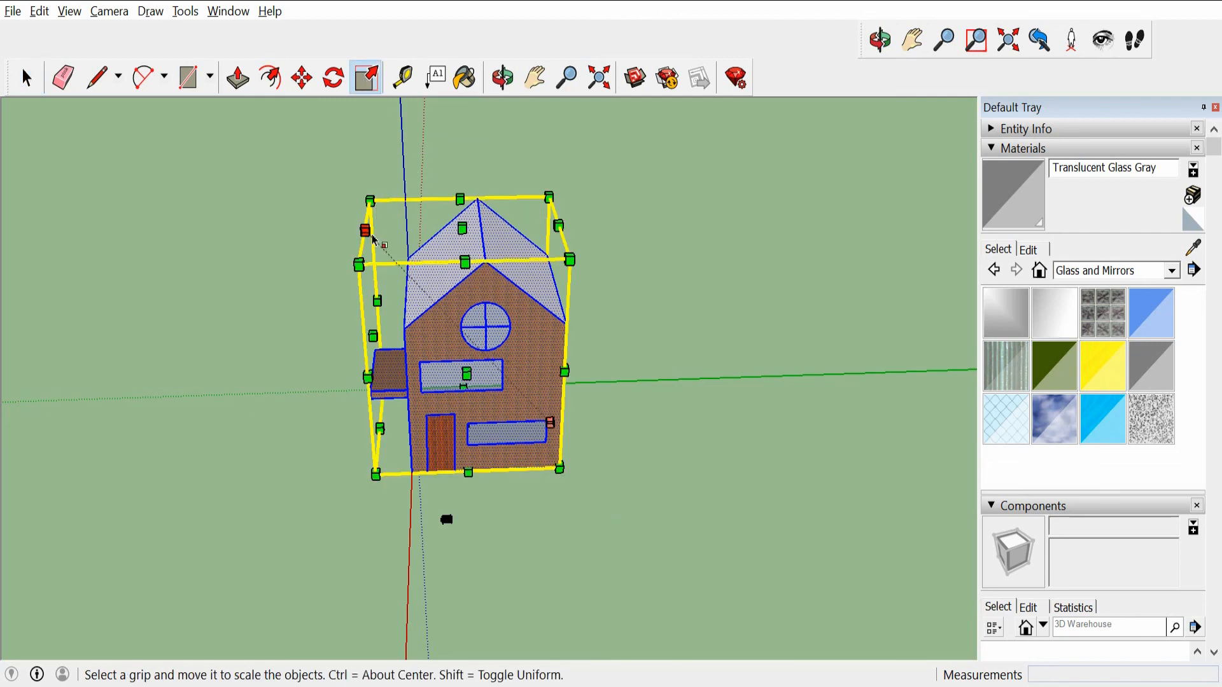
drag(359, 265, 389, 294)
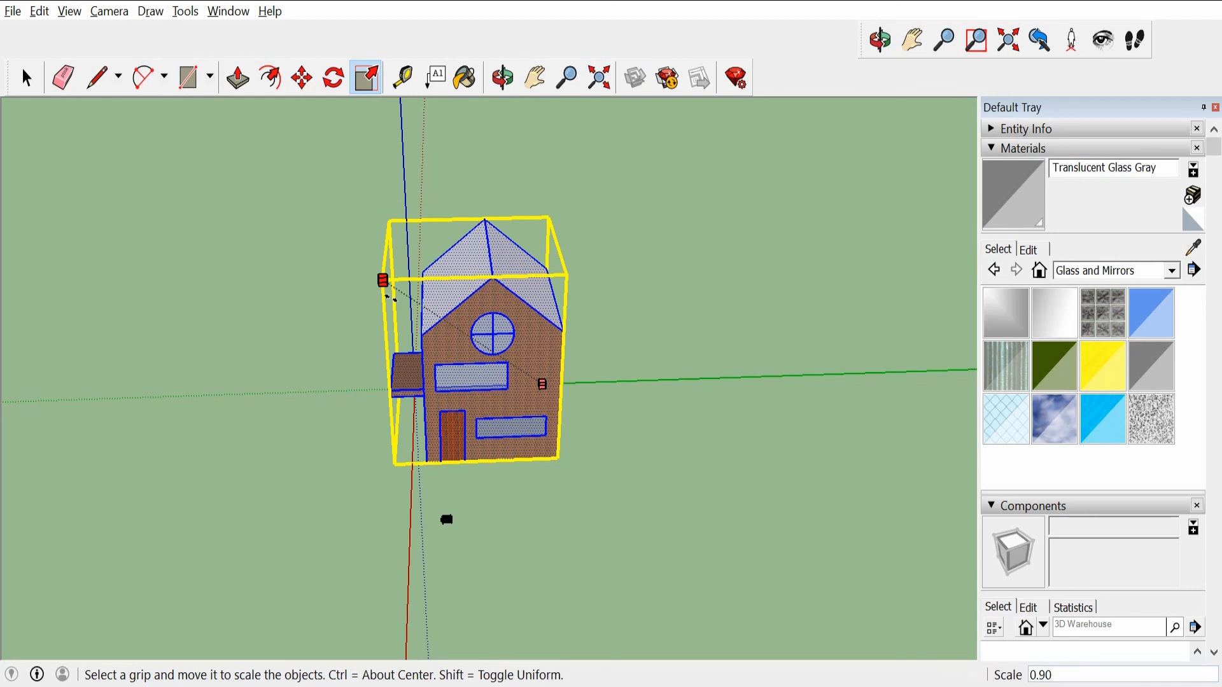
drag(390, 296, 392, 298)
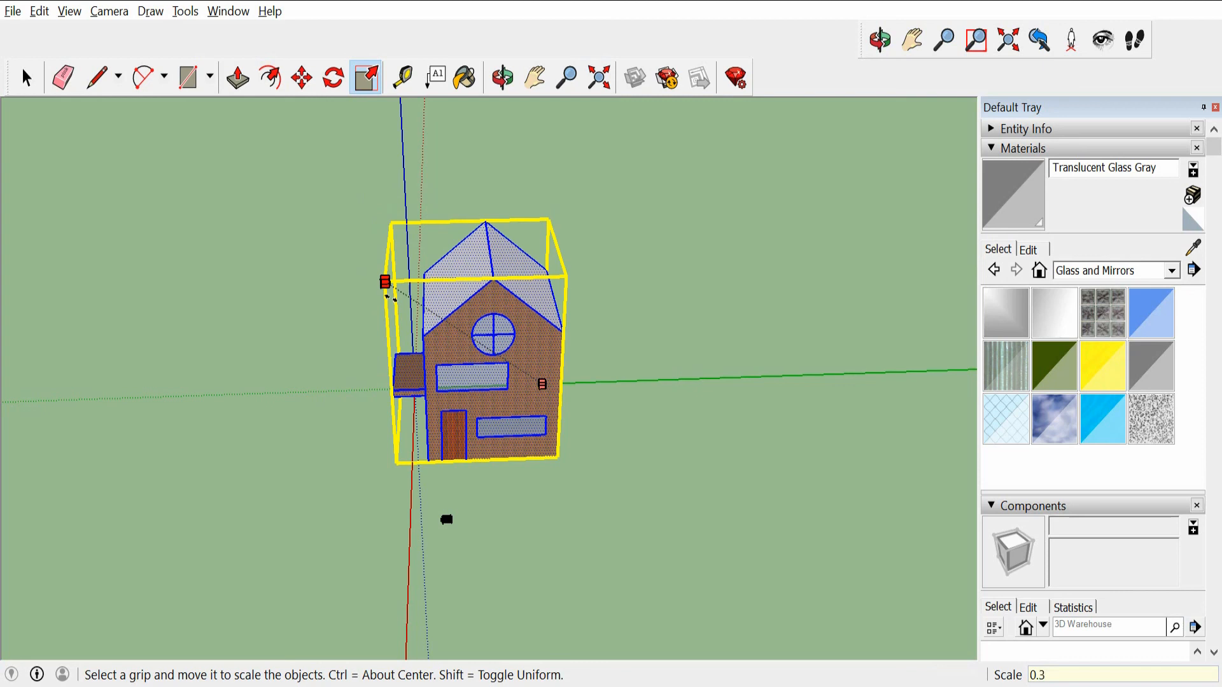
key(Return)
scroll(556, 409, up, 8)
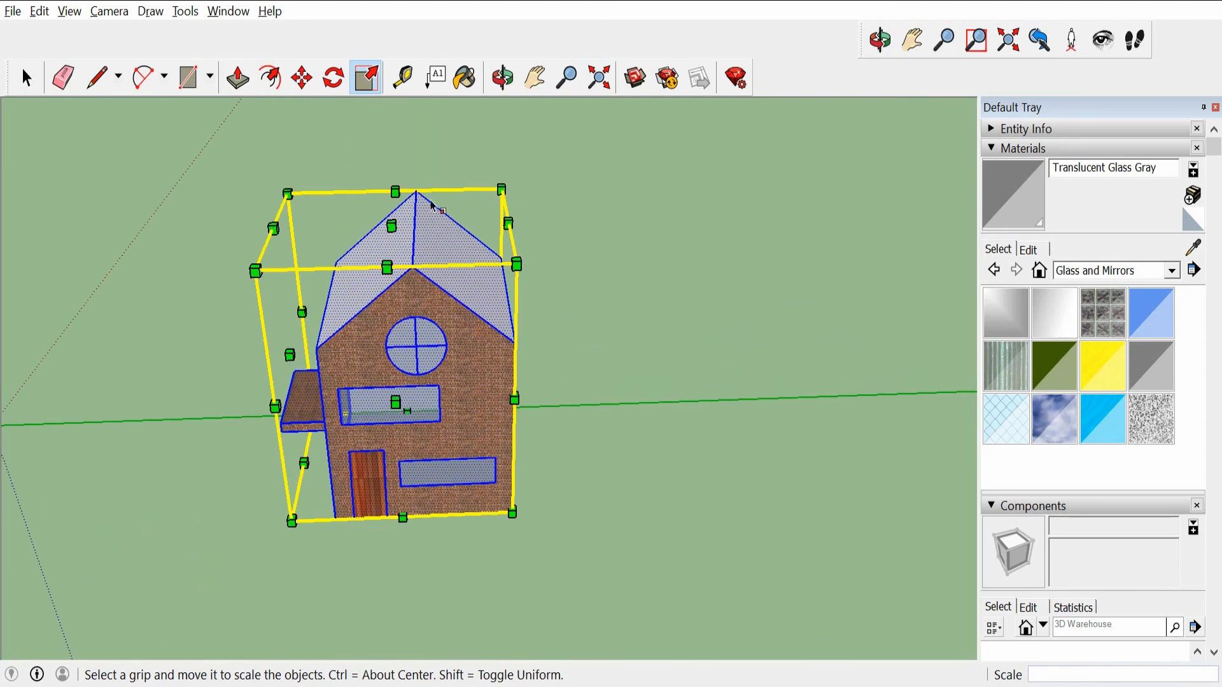
click(26, 78)
click(197, 297)
Move the bench across the ground to the front of the scaled house.
scroll(198, 296, down, 6)
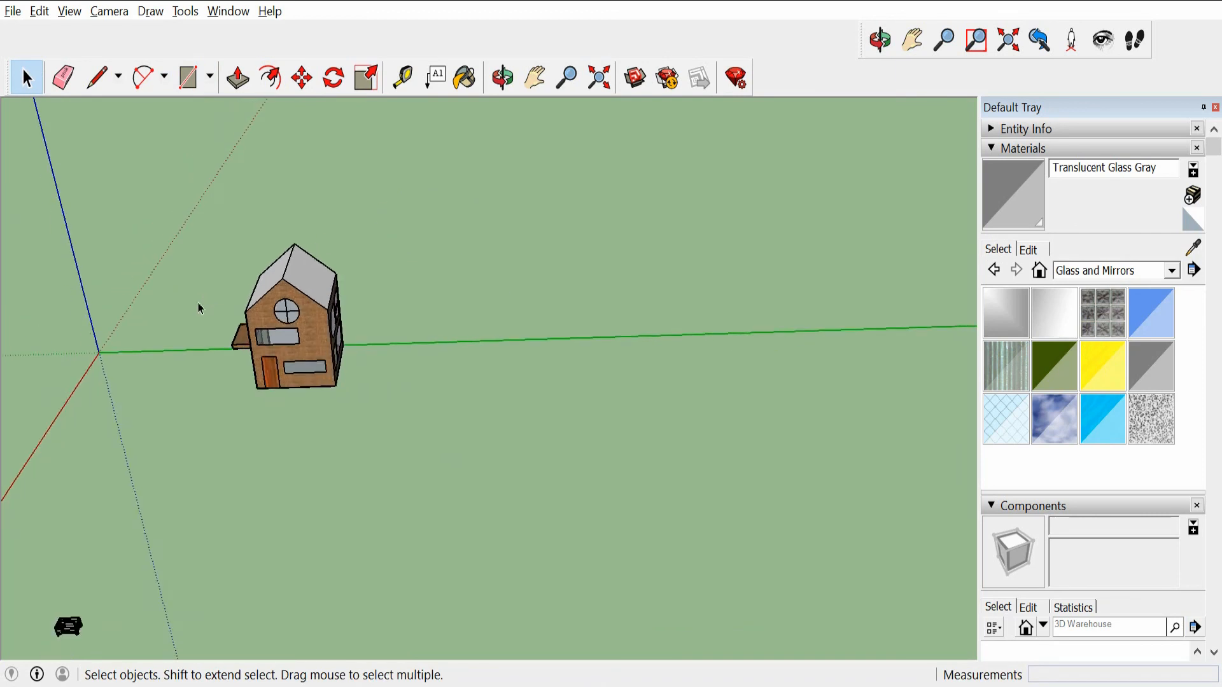
click(102, 531)
scroll(99, 538, up, 10)
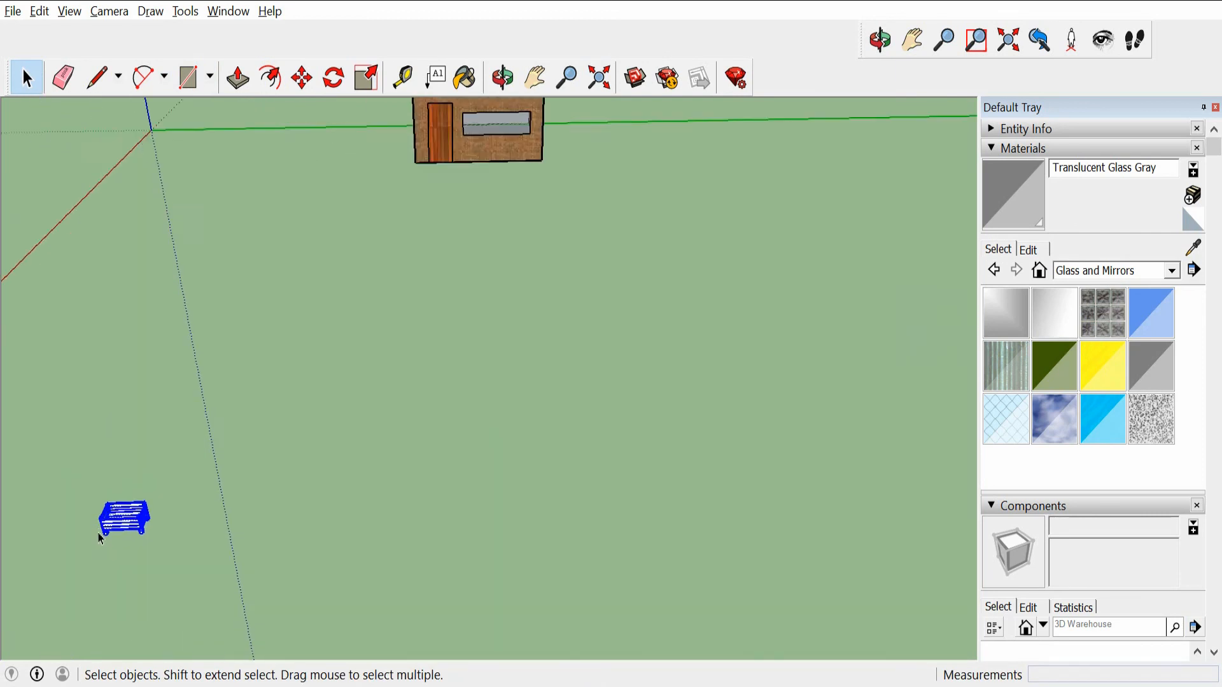
click(302, 77)
scroll(290, 372, down, 6)
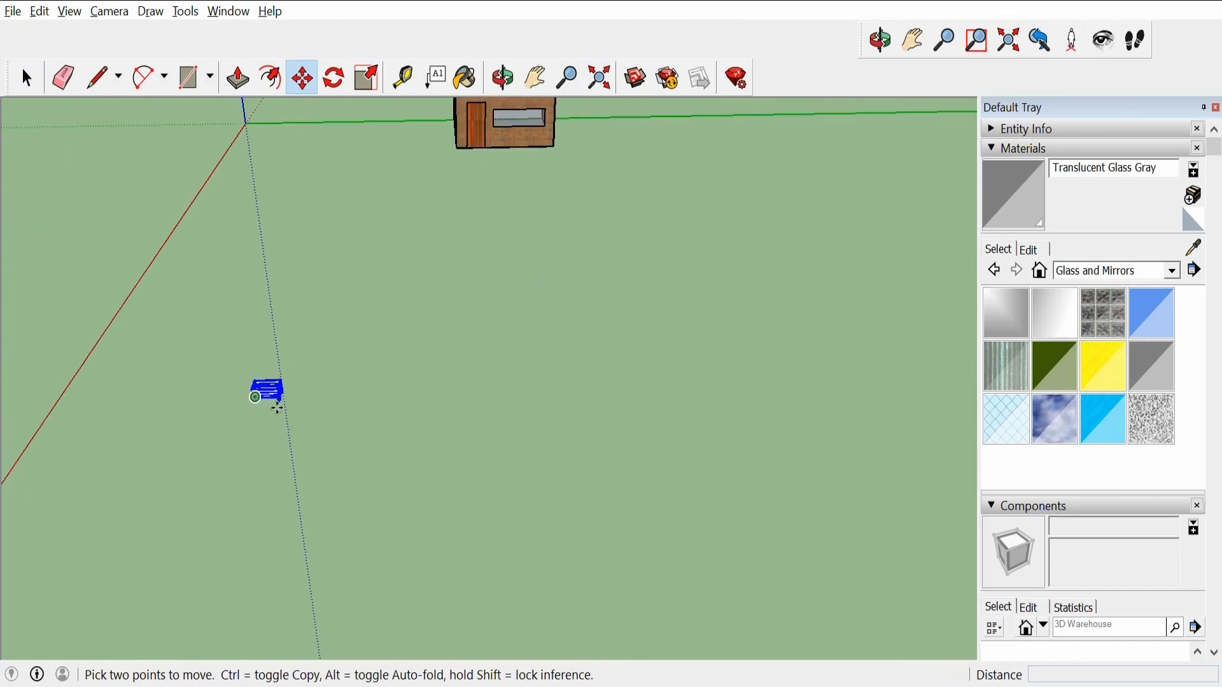
click(277, 407)
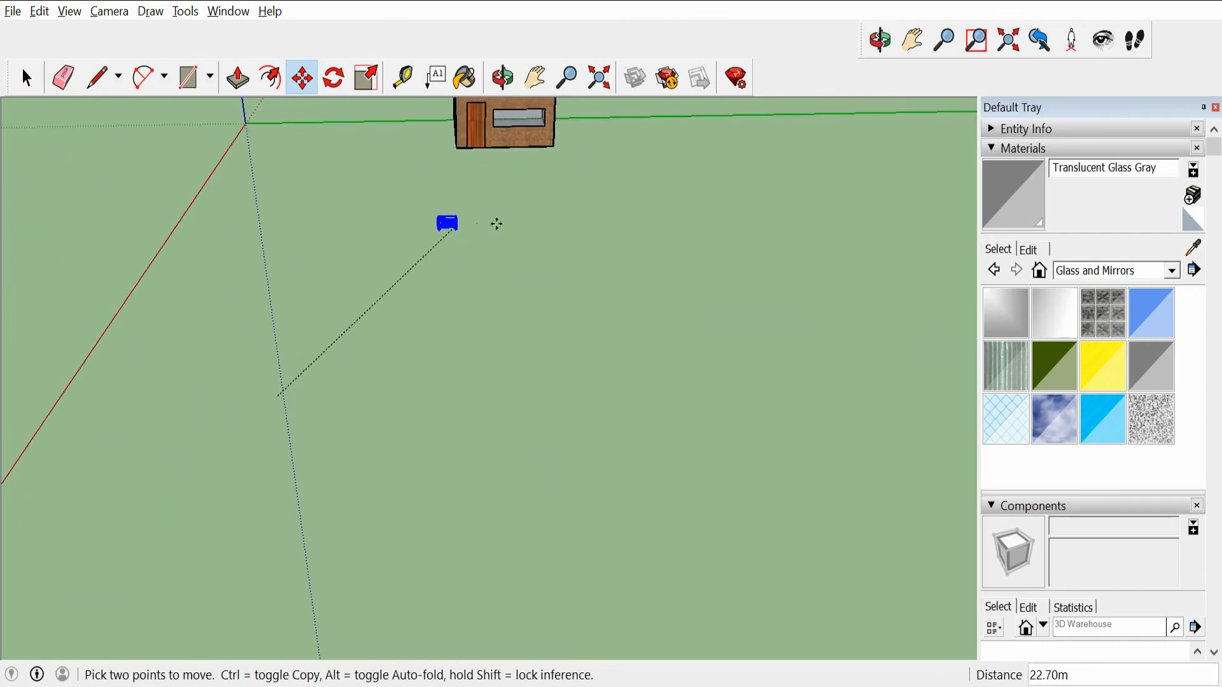
click(529, 170)
scroll(509, 178, up, 4)
scroll(494, 190, down, 3)
Move the bench up against the front door.
click(523, 182)
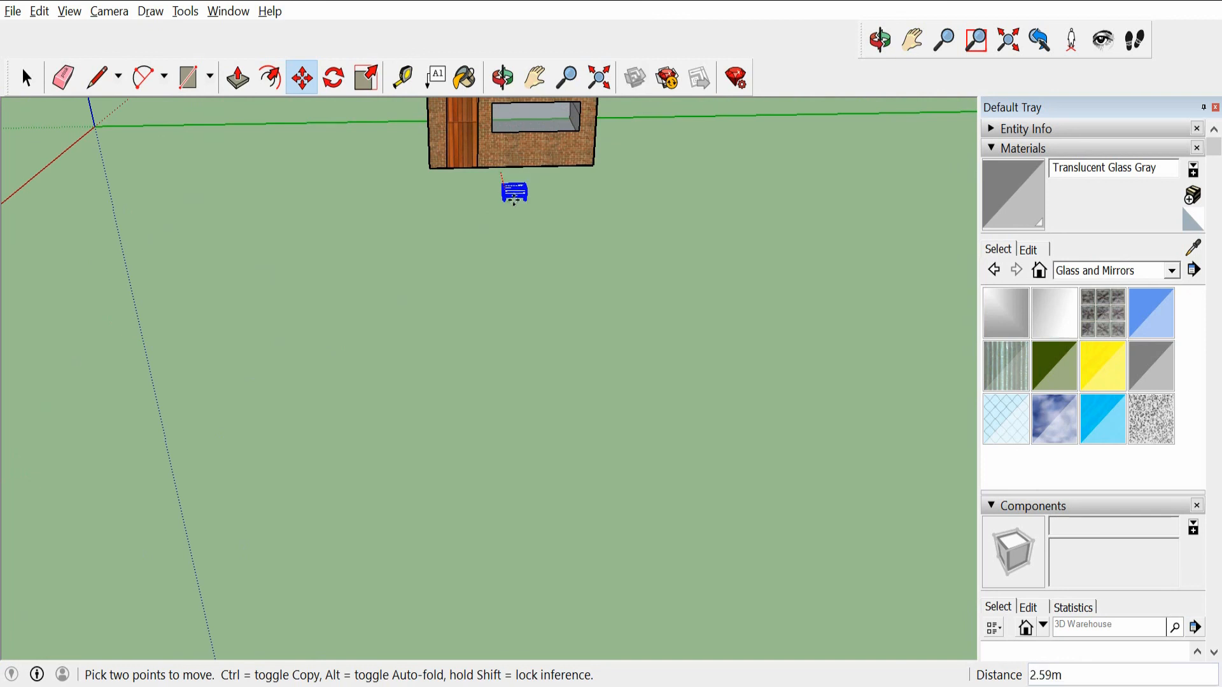
click(483, 159)
scroll(492, 163, up, 3)
scroll(492, 163, up, 4)
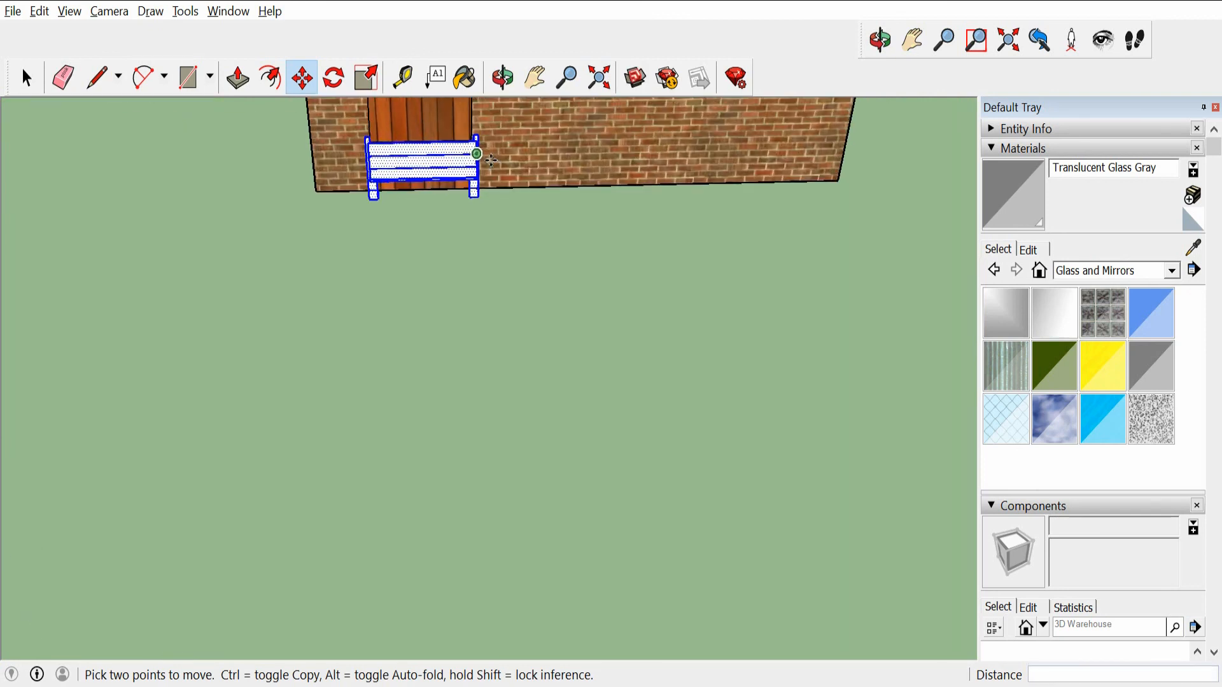
Try to move the bench away from the front wall, cancel that move and undo its placement at the door.
click(438, 159)
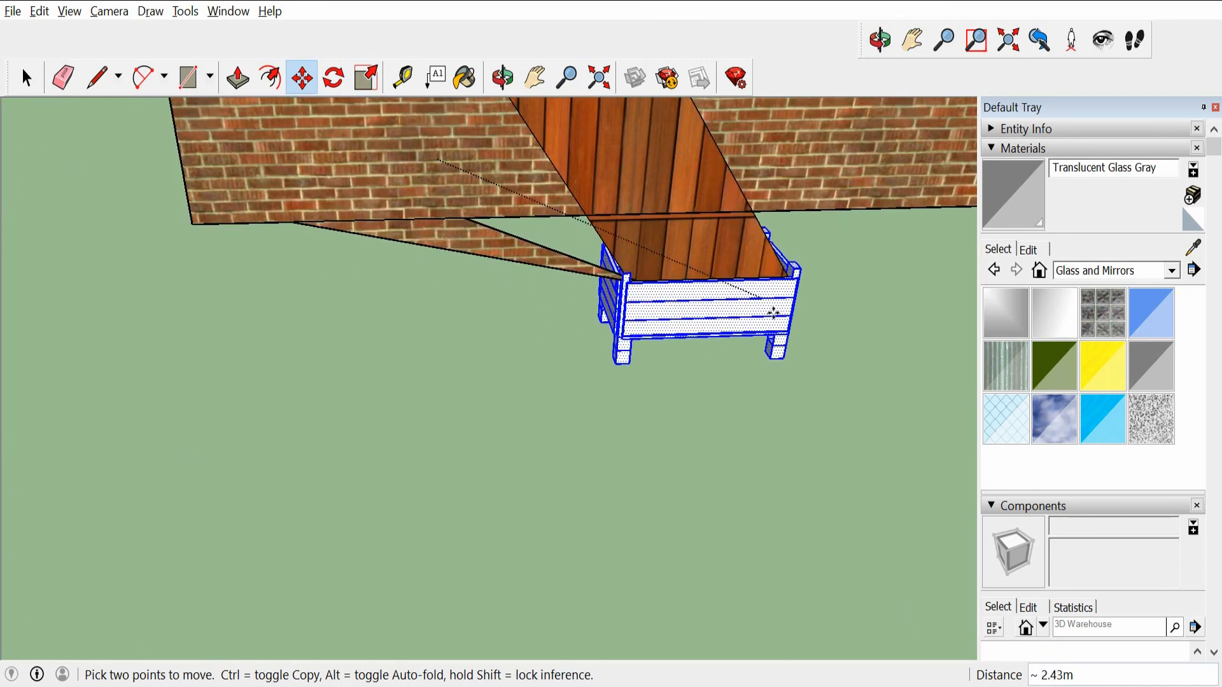
key(Escape)
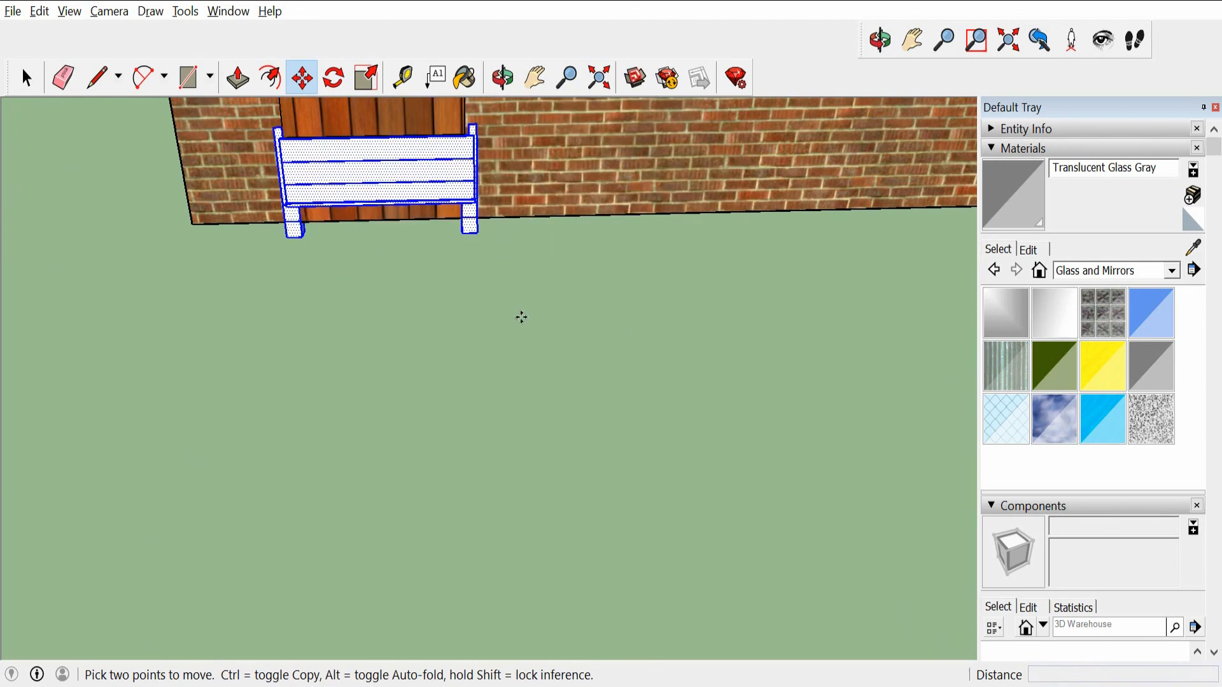
key(ctrl+z)
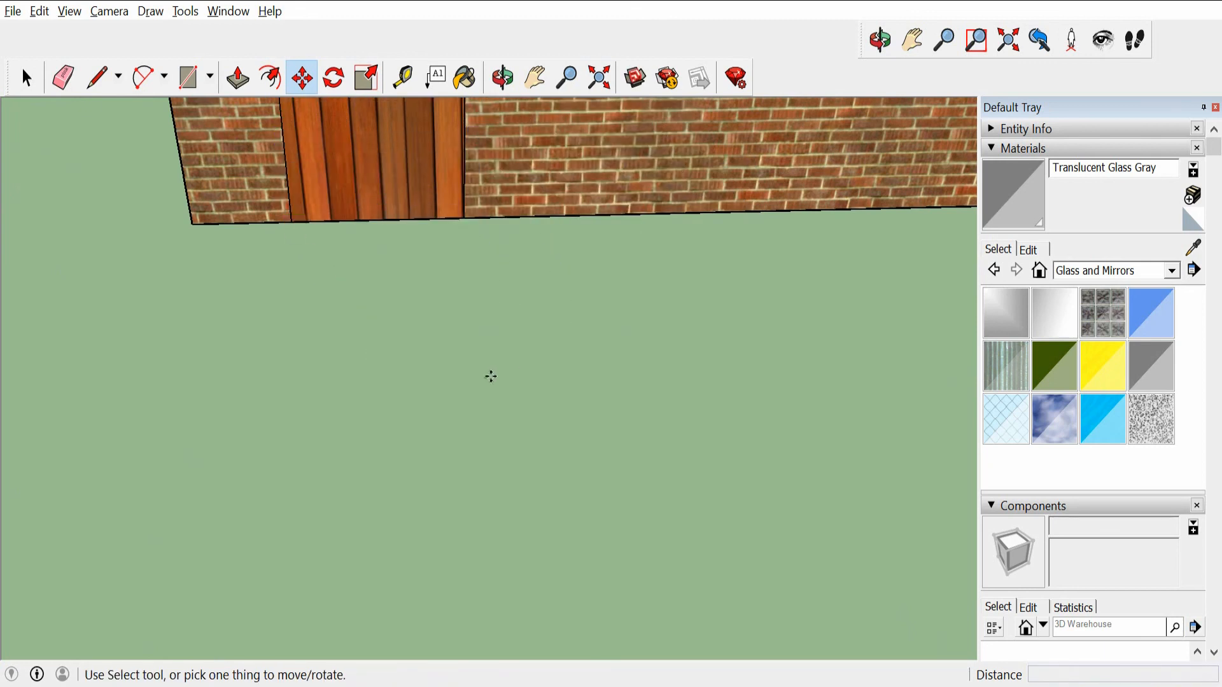
Examine the scaled house's side and front walls, windows and projecting ledge.
scroll(491, 308, down, 5)
middle_drag(619, 397, 278, 127)
drag(737, 414, 695, 376)
scroll(700, 379, down, 5)
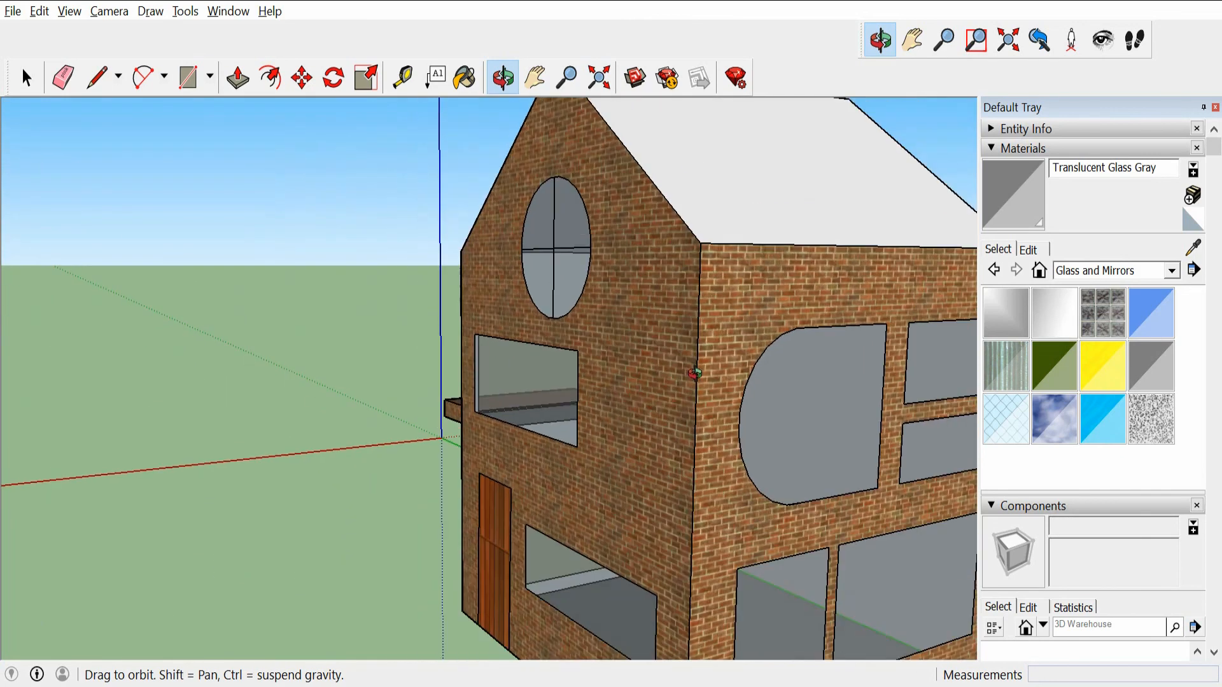
drag(900, 482, 778, 314)
scroll(778, 313, up, 8)
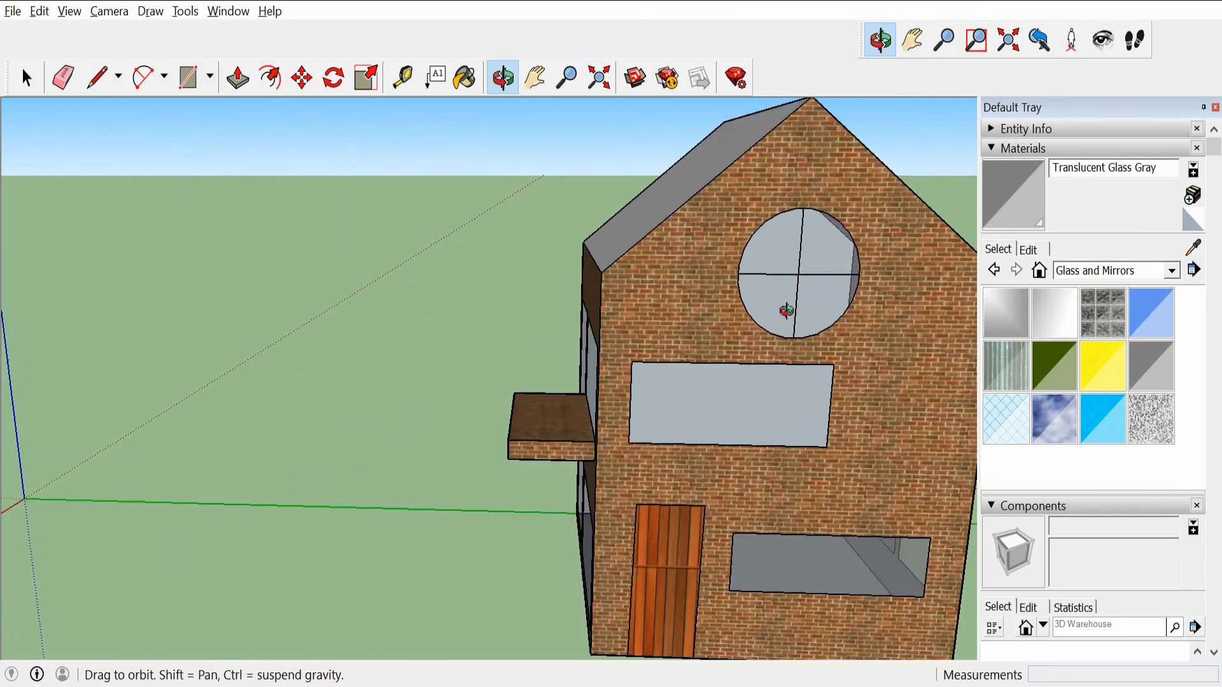